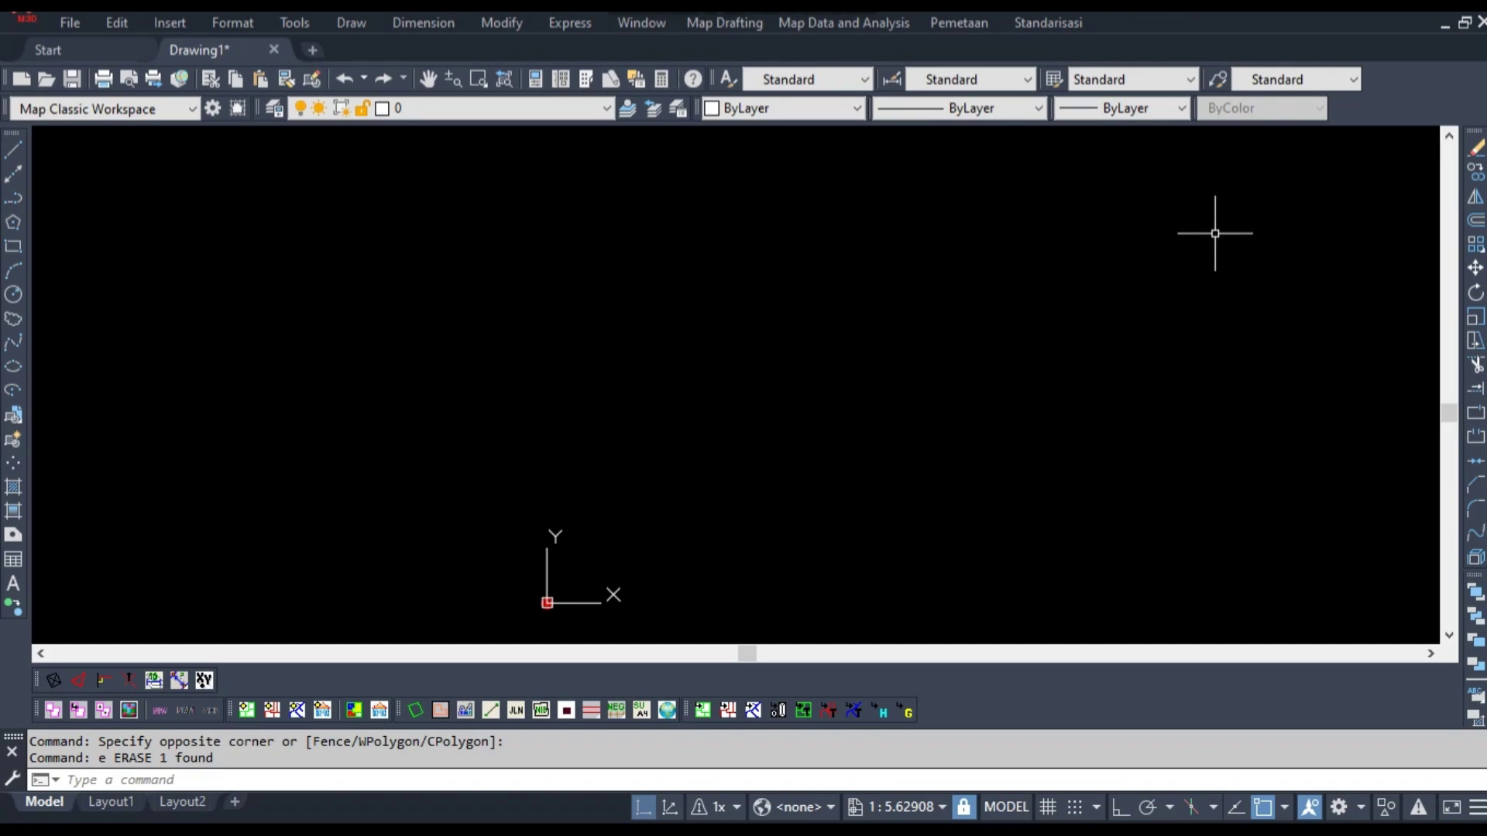
Float the Modify toolbar over the drawing area and dock it again at the window's edge, keeping the Draw toolbar docked
drag(1475, 132, 1098, 254)
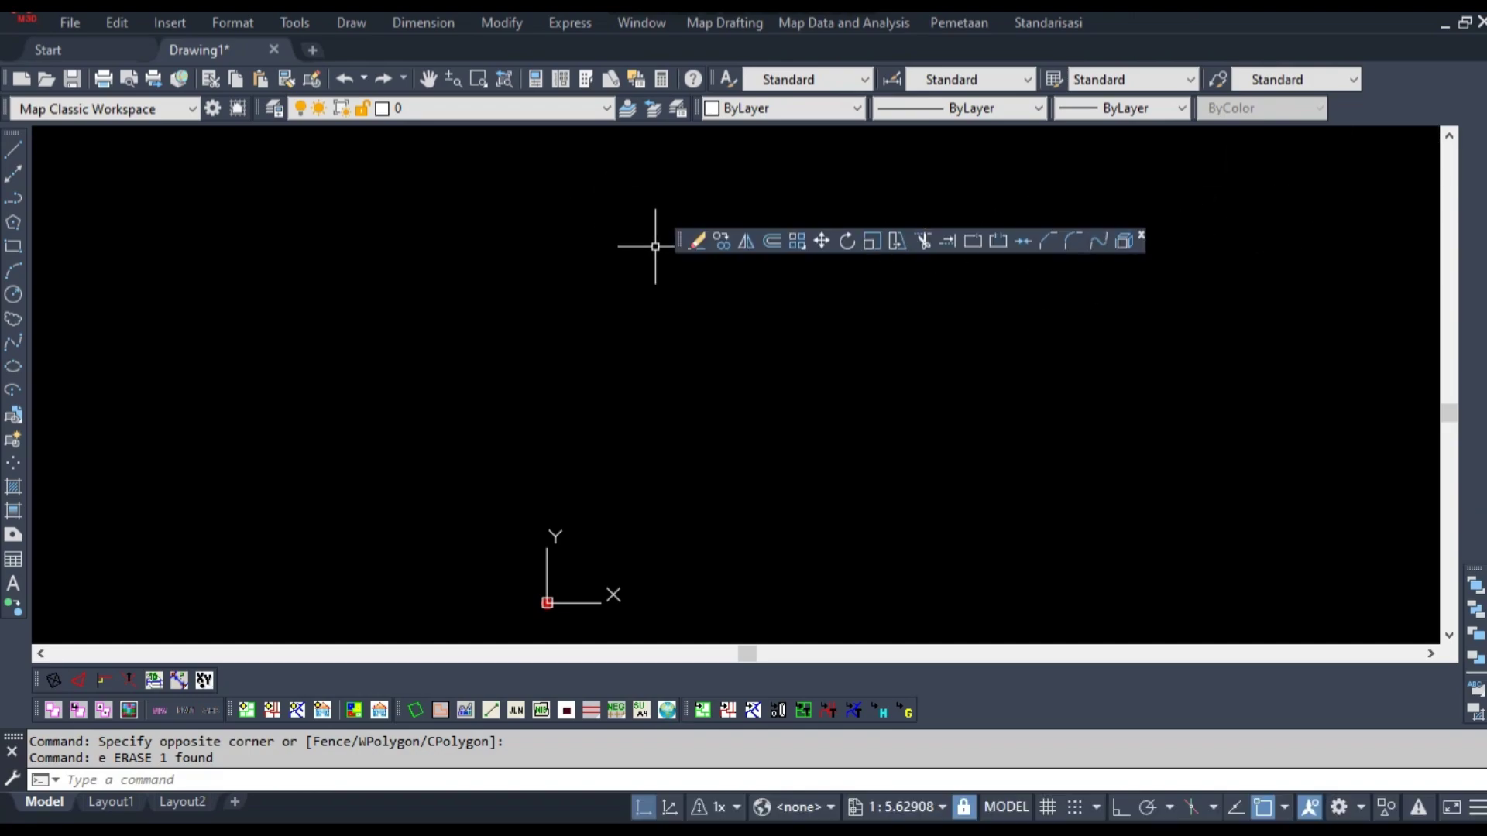
drag(674, 243, 674, 243)
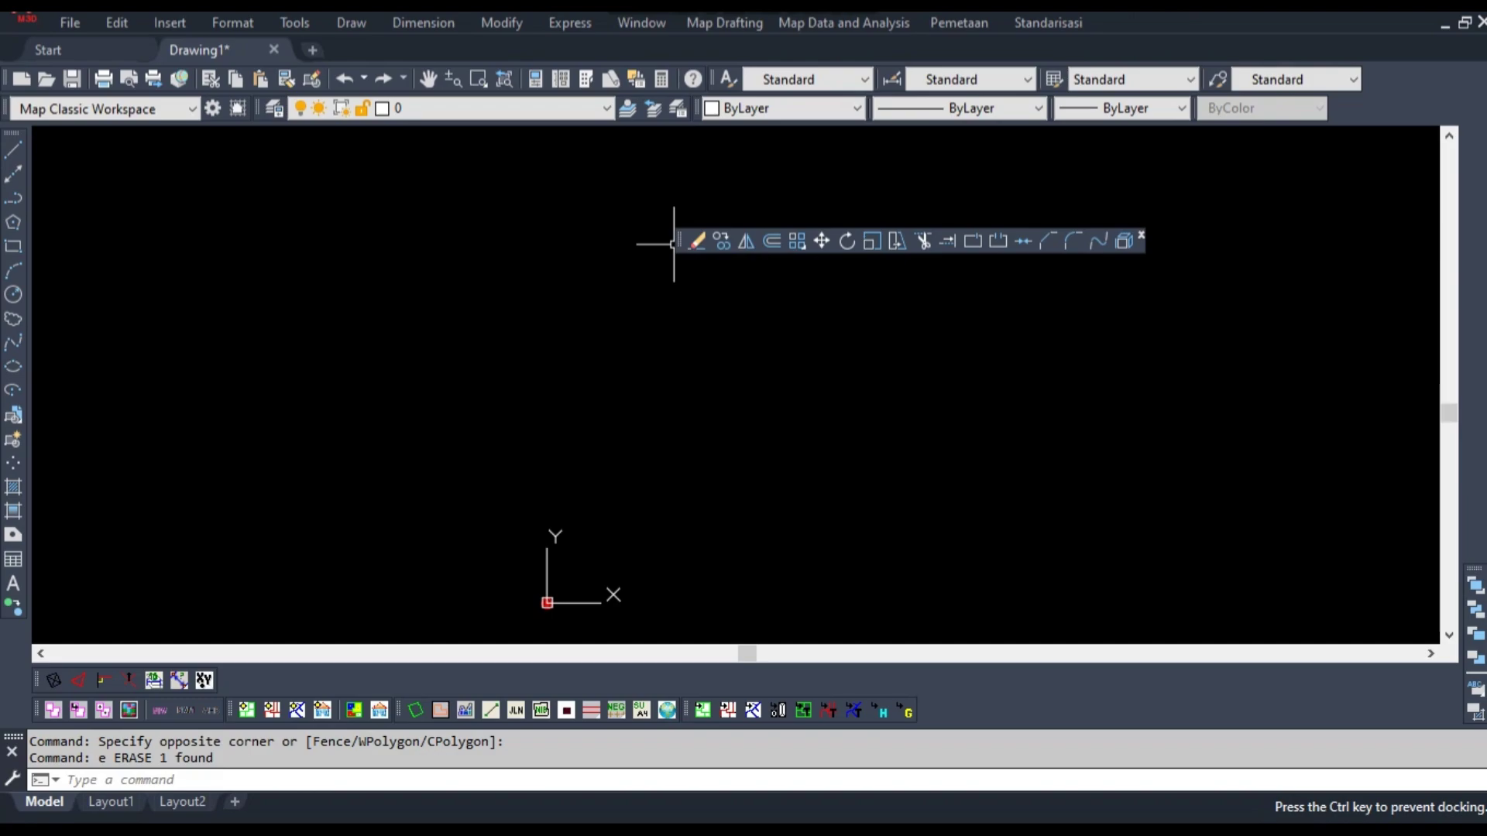
drag(673, 243, 1376, 317)
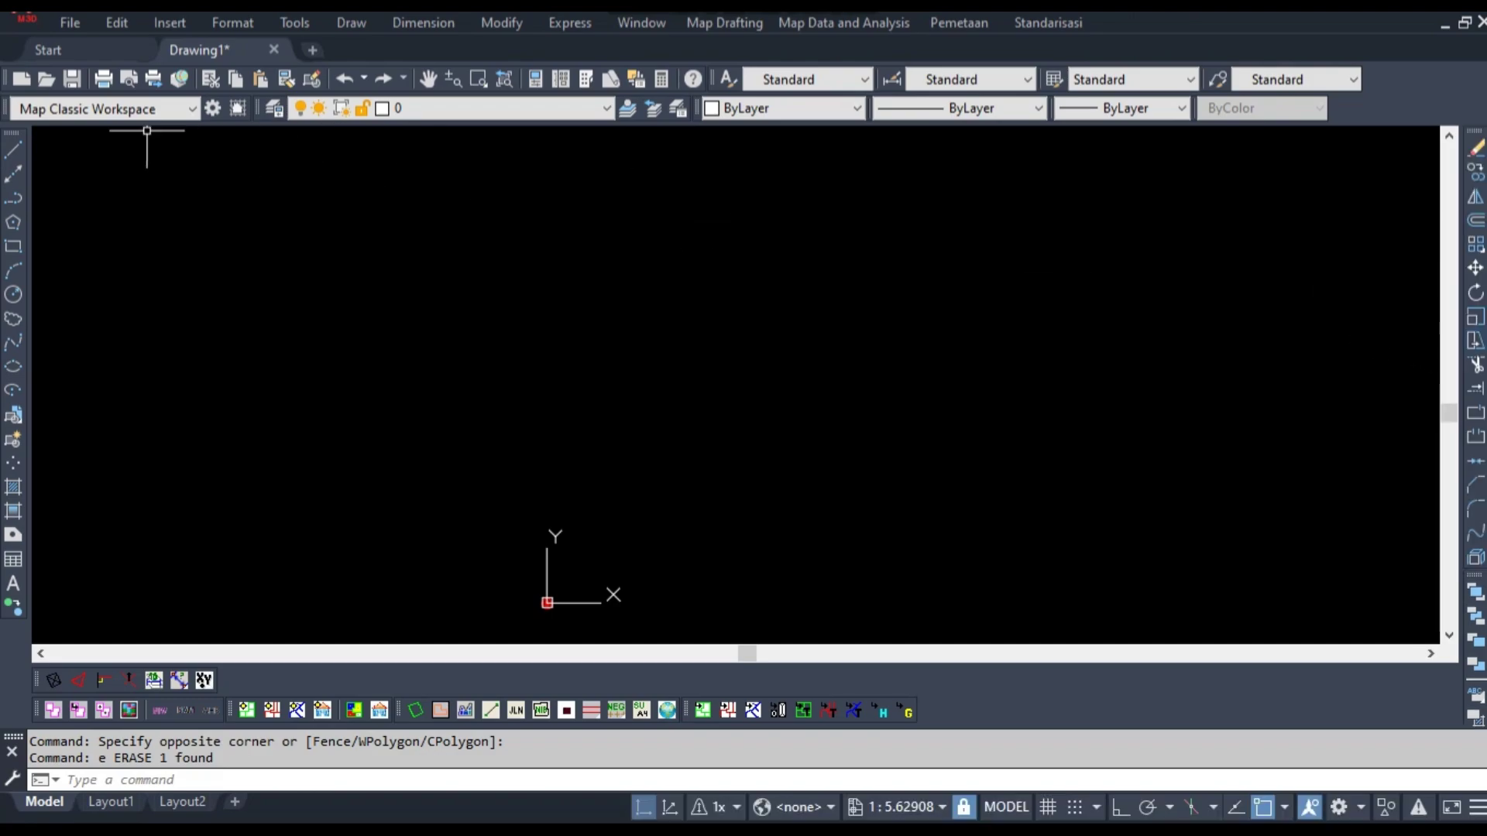
mouse_move(12, 133)
mouse_down()
mouse_move(156, 270)
mouse_move(11, 139)
mouse_up()
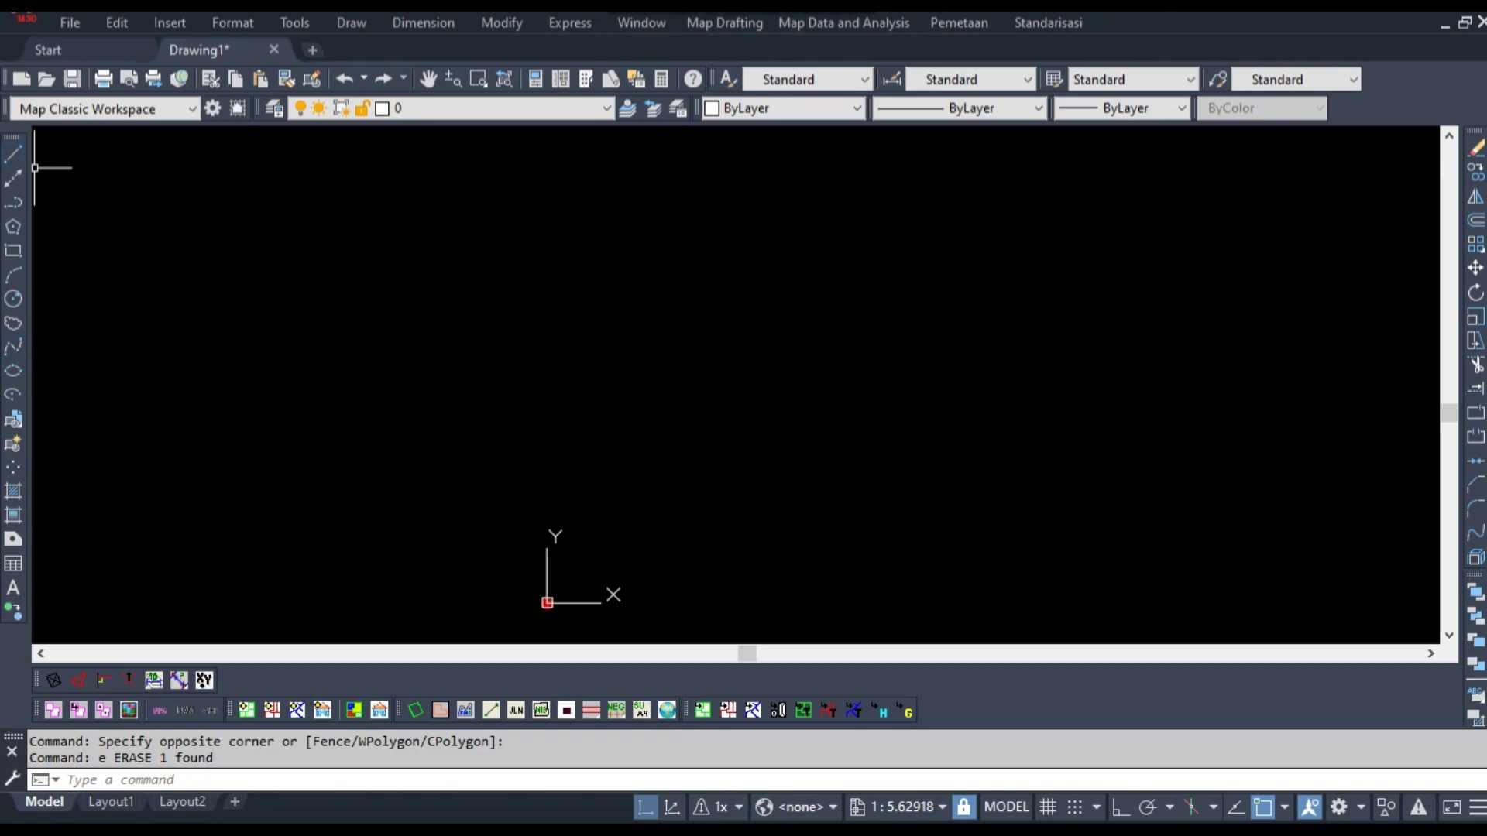
Draw a closed, tilted four-sided shape above the origin with the Line command
click(13, 154)
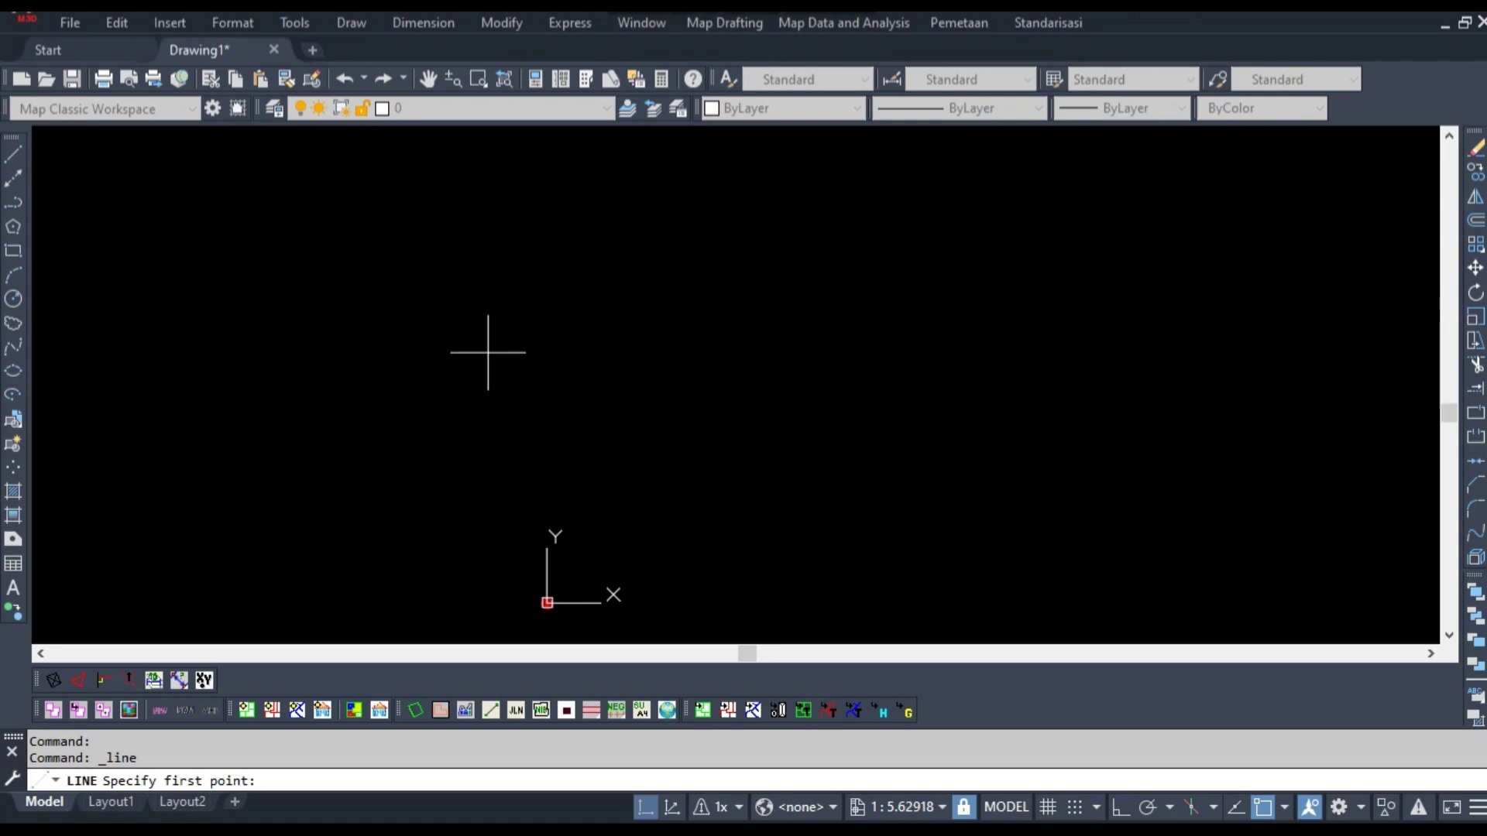
click(455, 348)
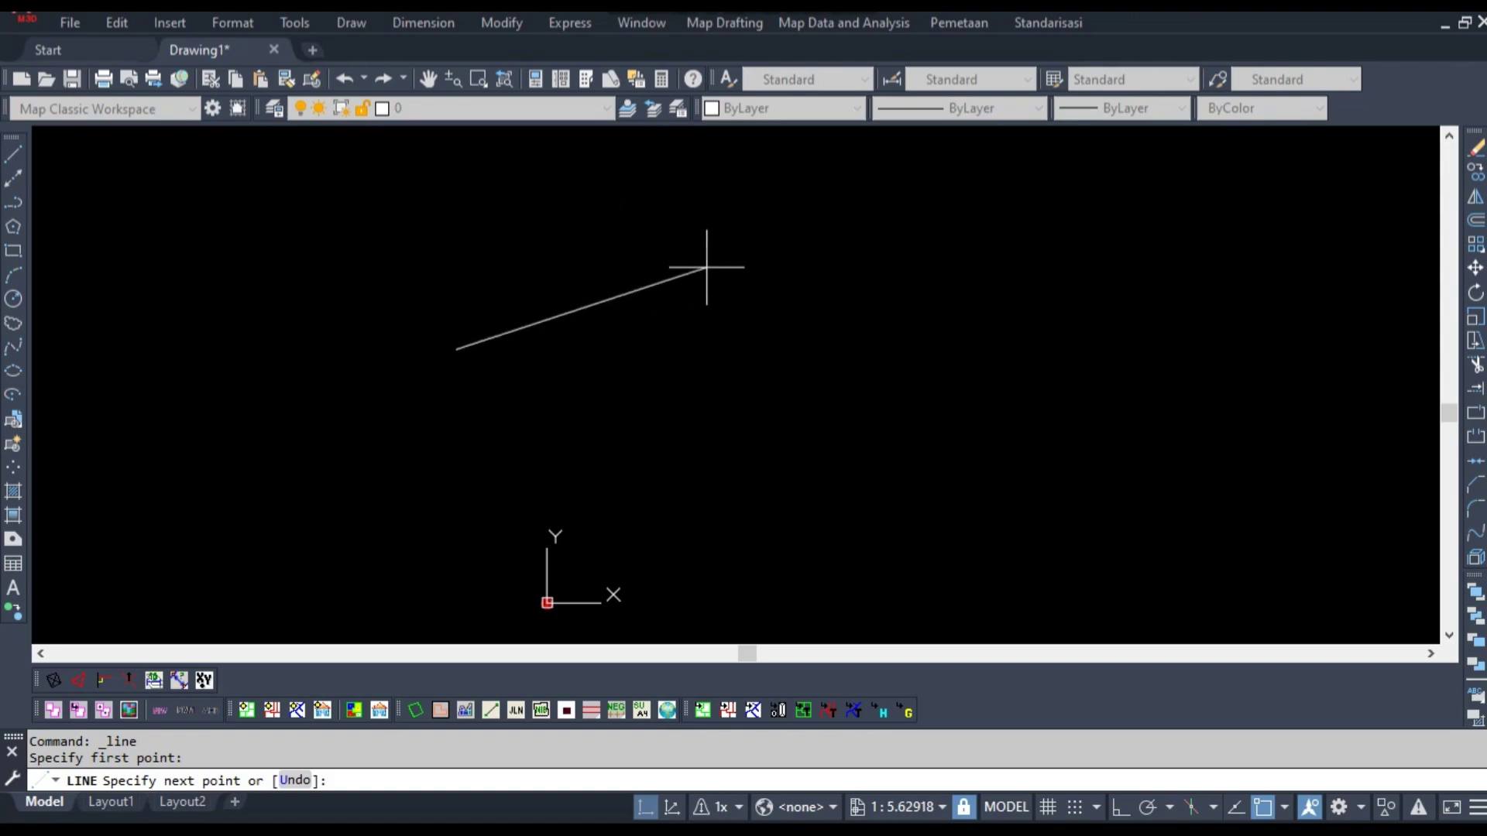
click(740, 255)
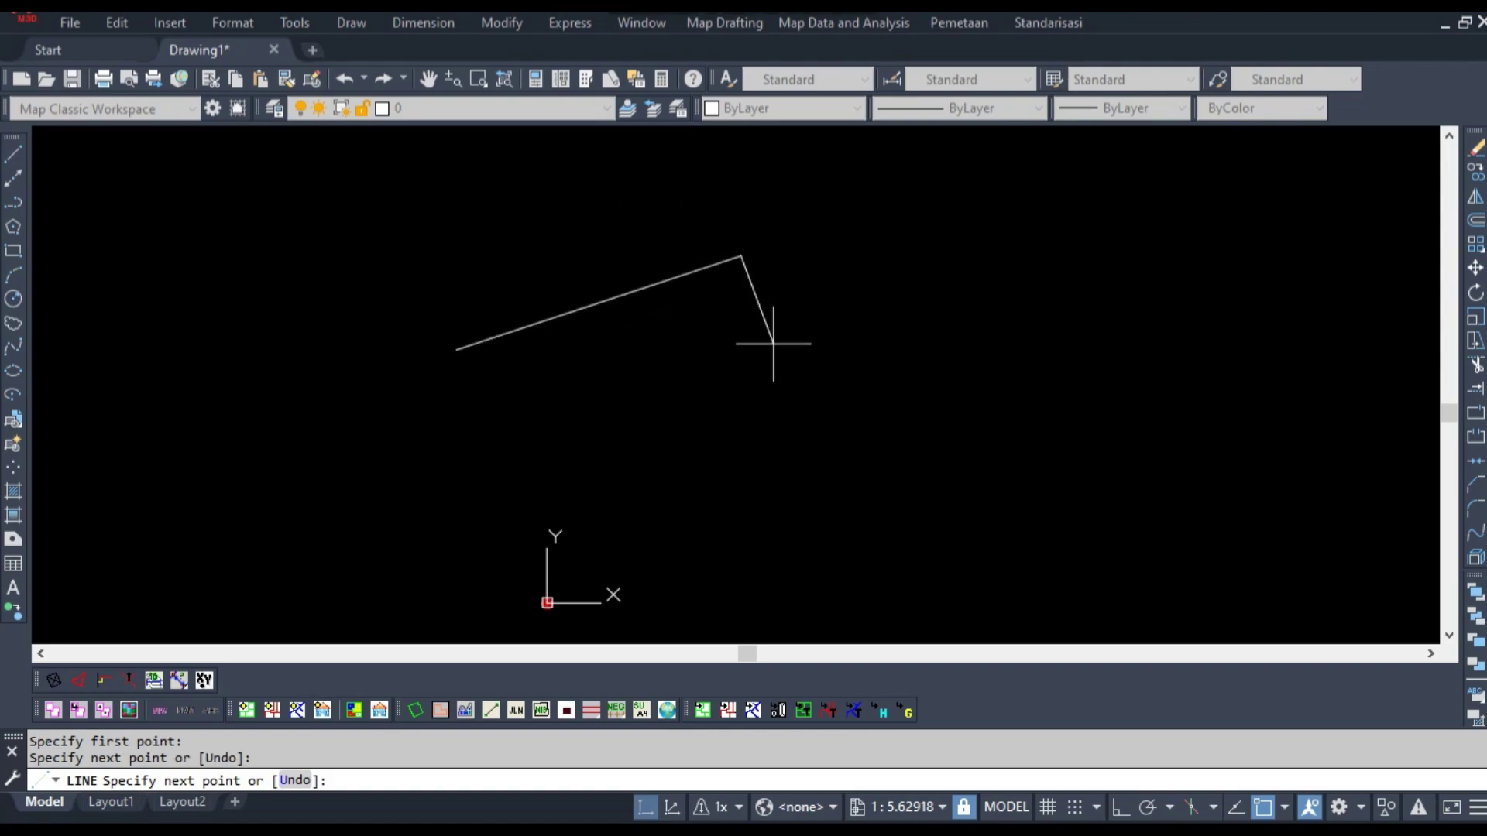
click(822, 422)
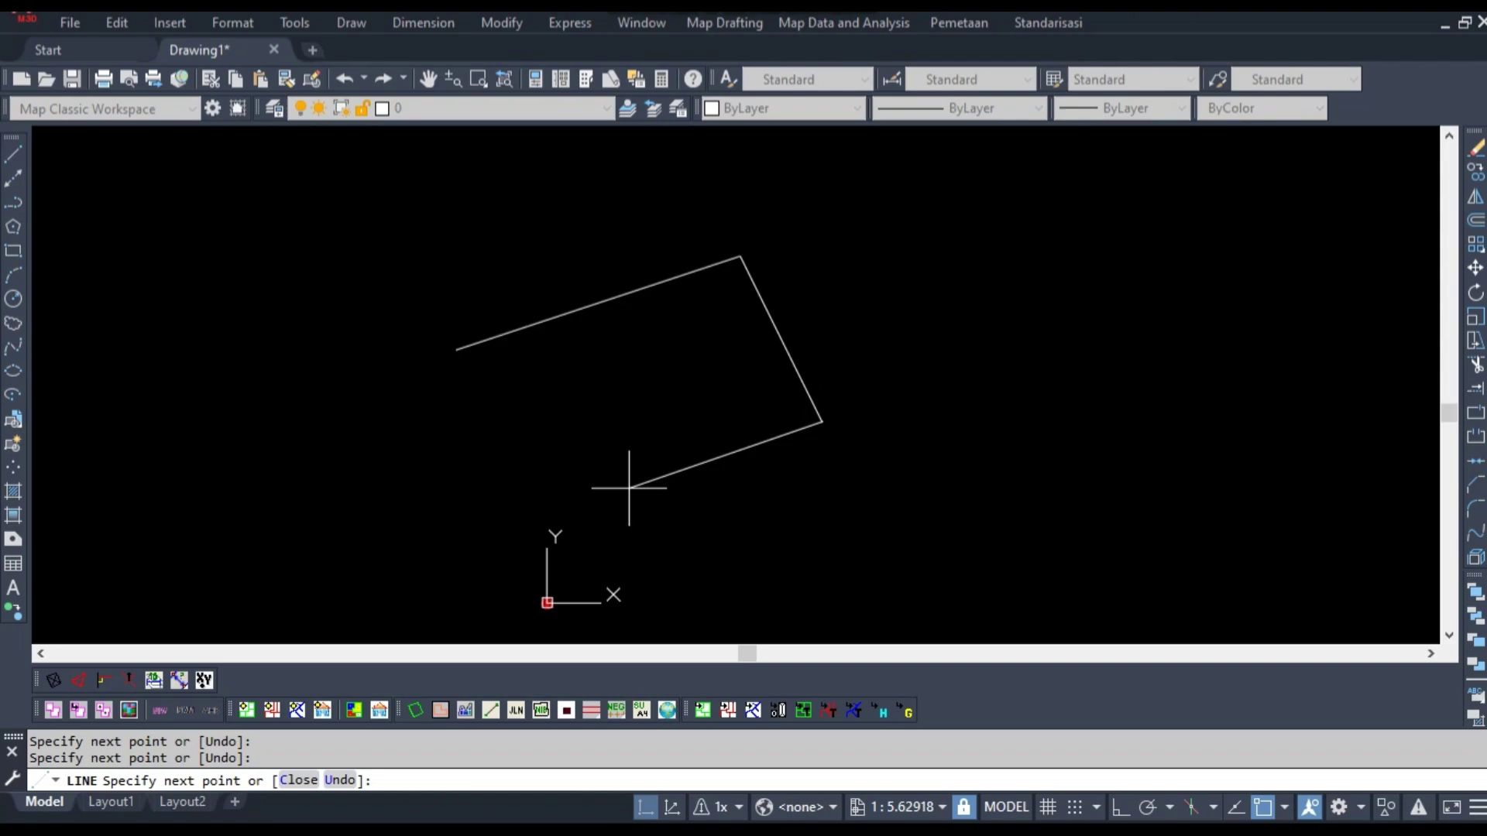
click(550, 499)
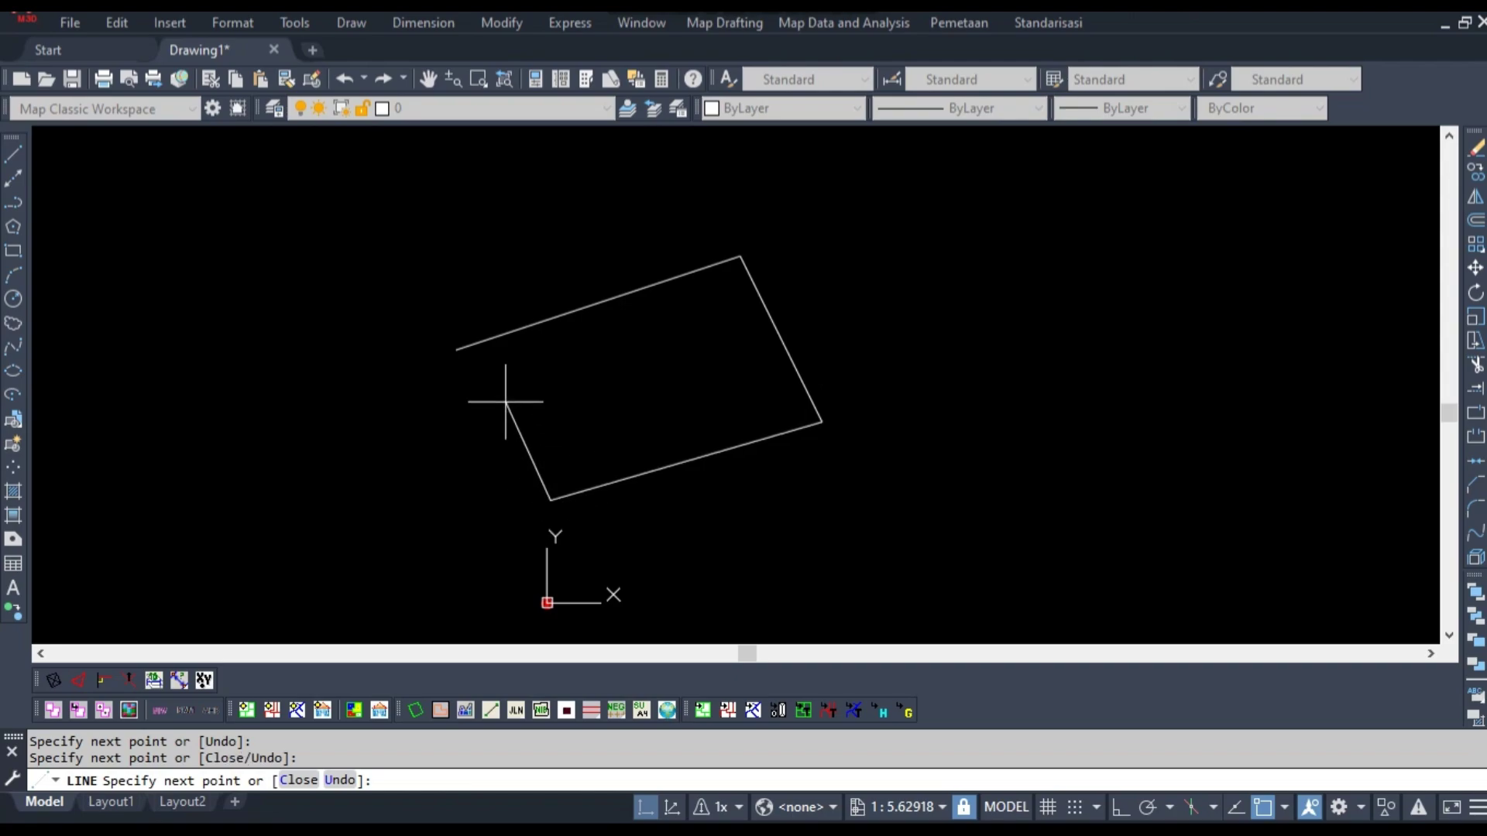
click(457, 349)
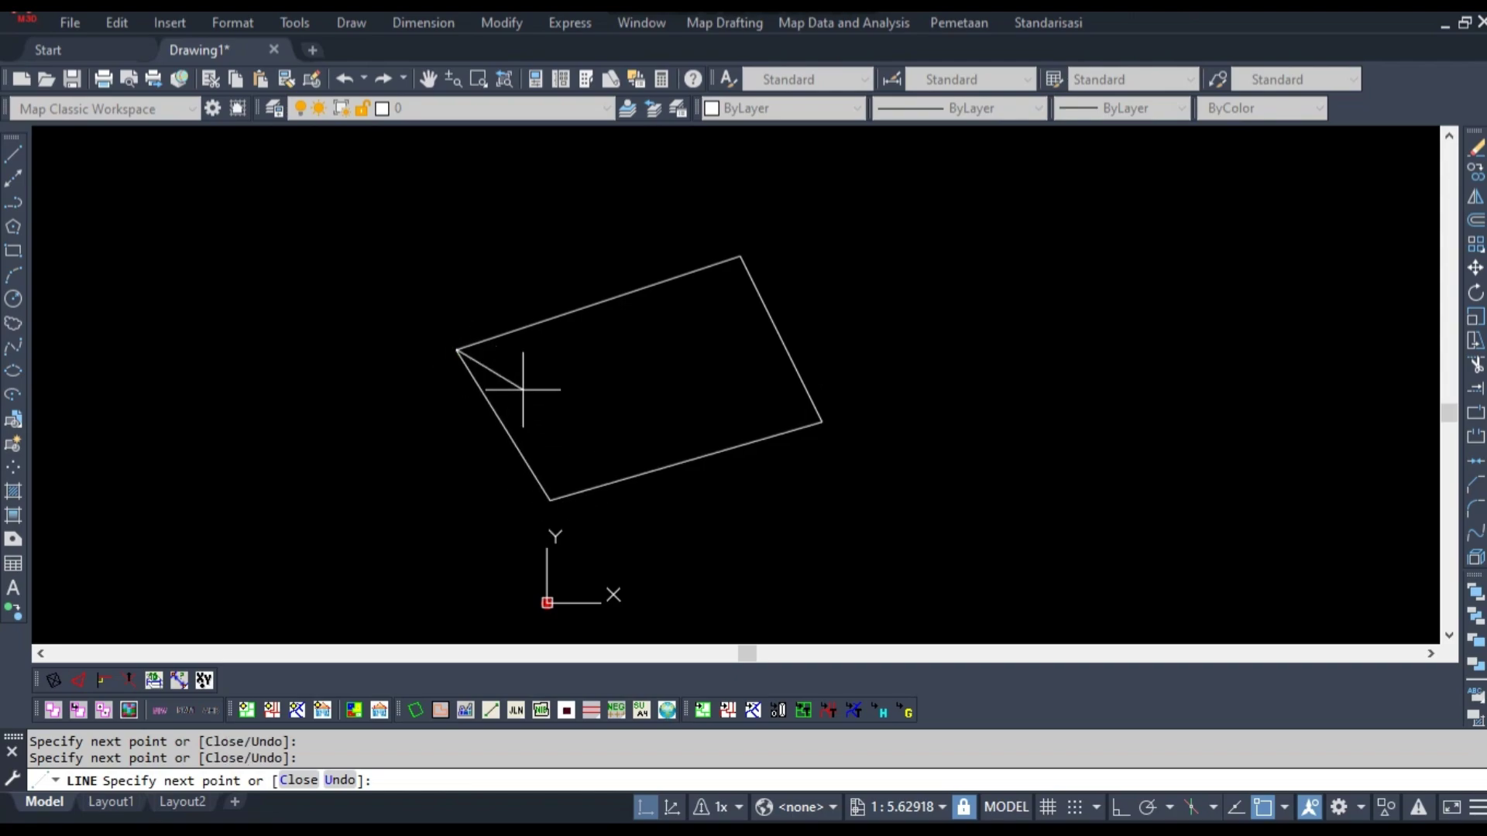
mouse_move(514, 398)
middle_down()
mouse_move(571, 309)
mouse_move(567, 340)
middle_up()
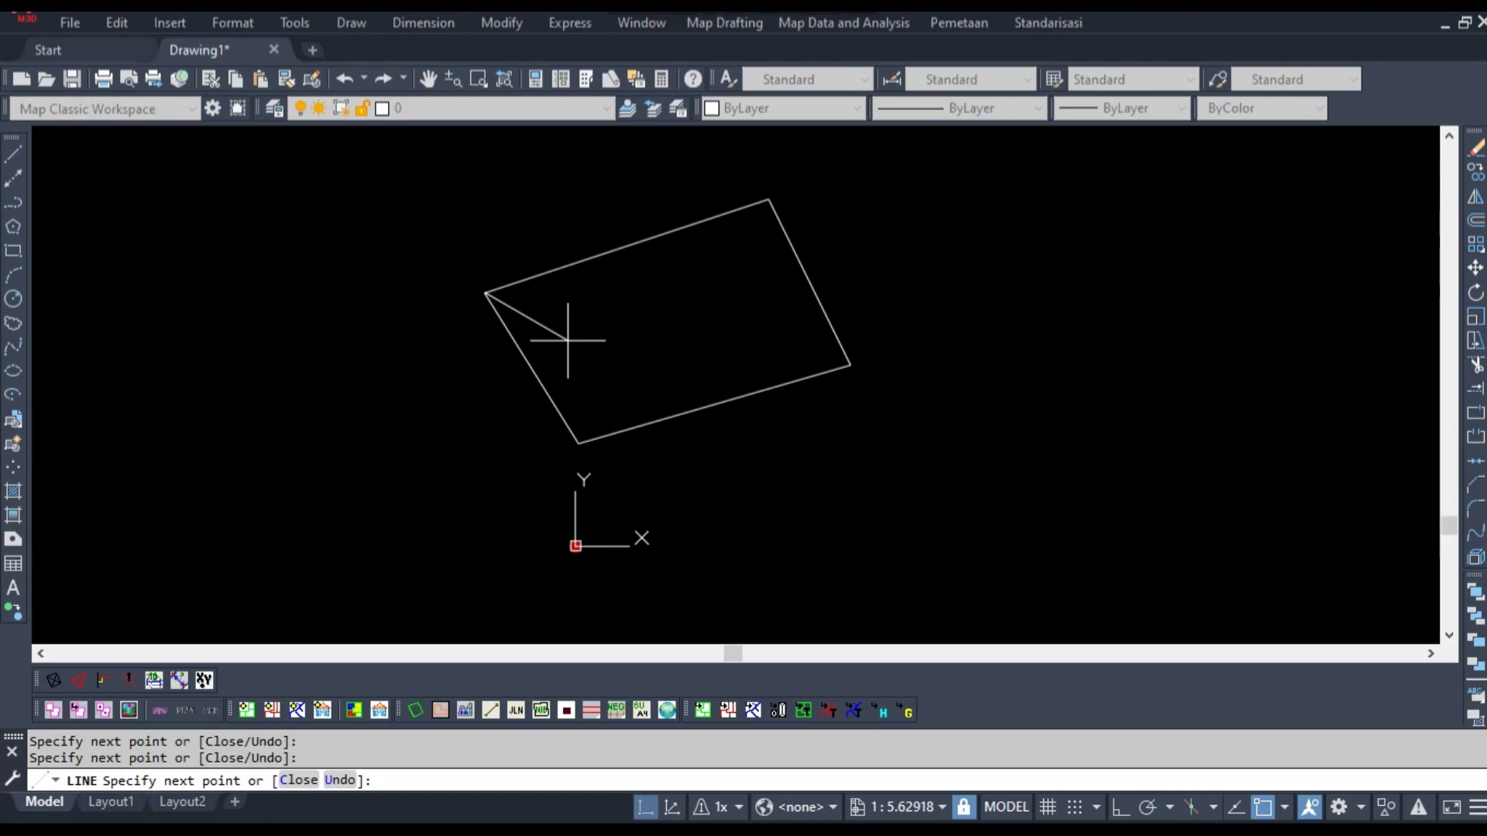
key(Escape)
Select the four sides of the quadrilateral one by one to examine them as separate line objects
middle_drag(693, 250, 718, 273)
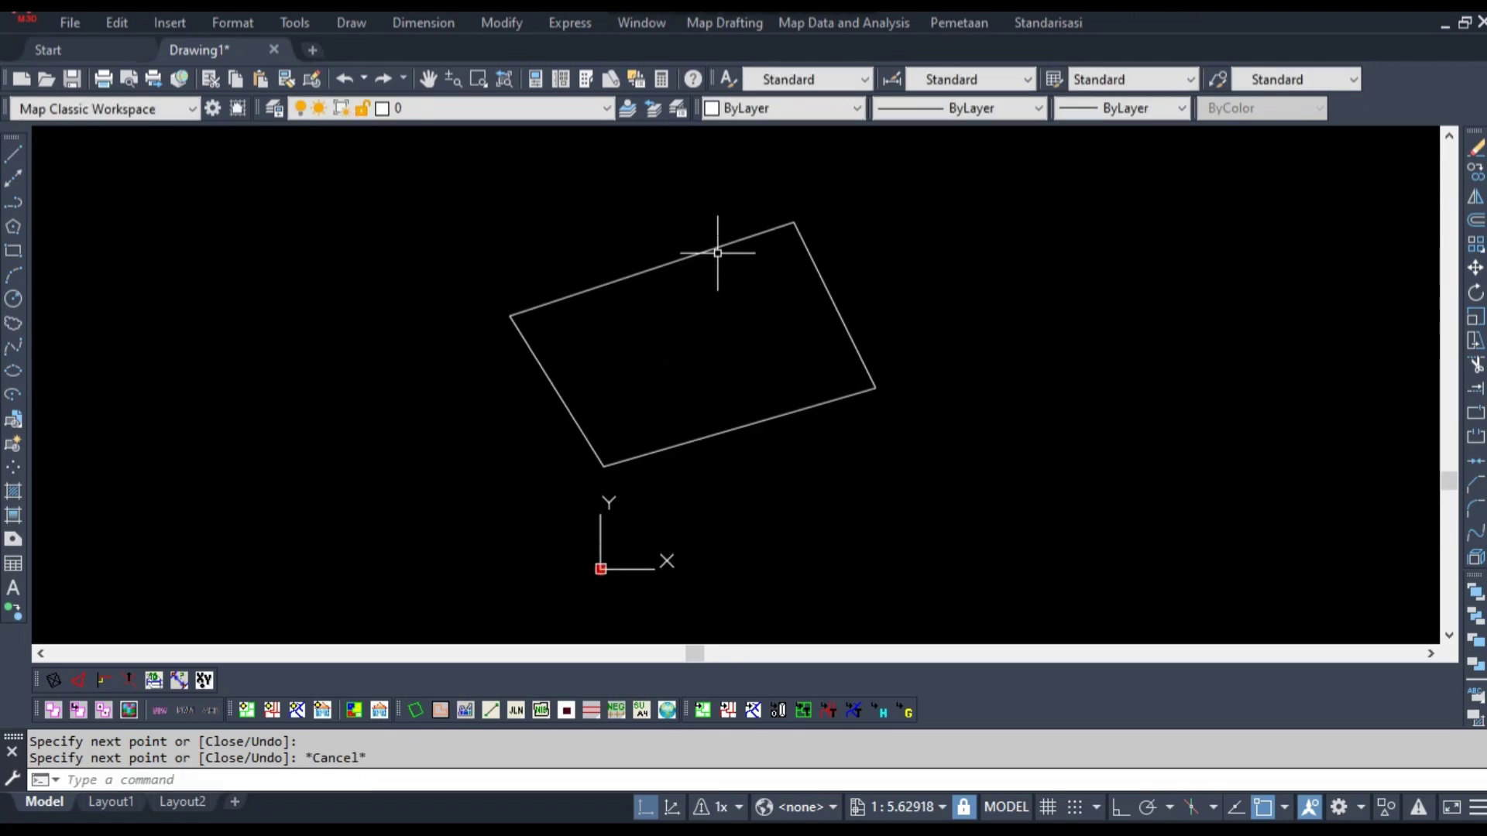
click(717, 252)
click(826, 293)
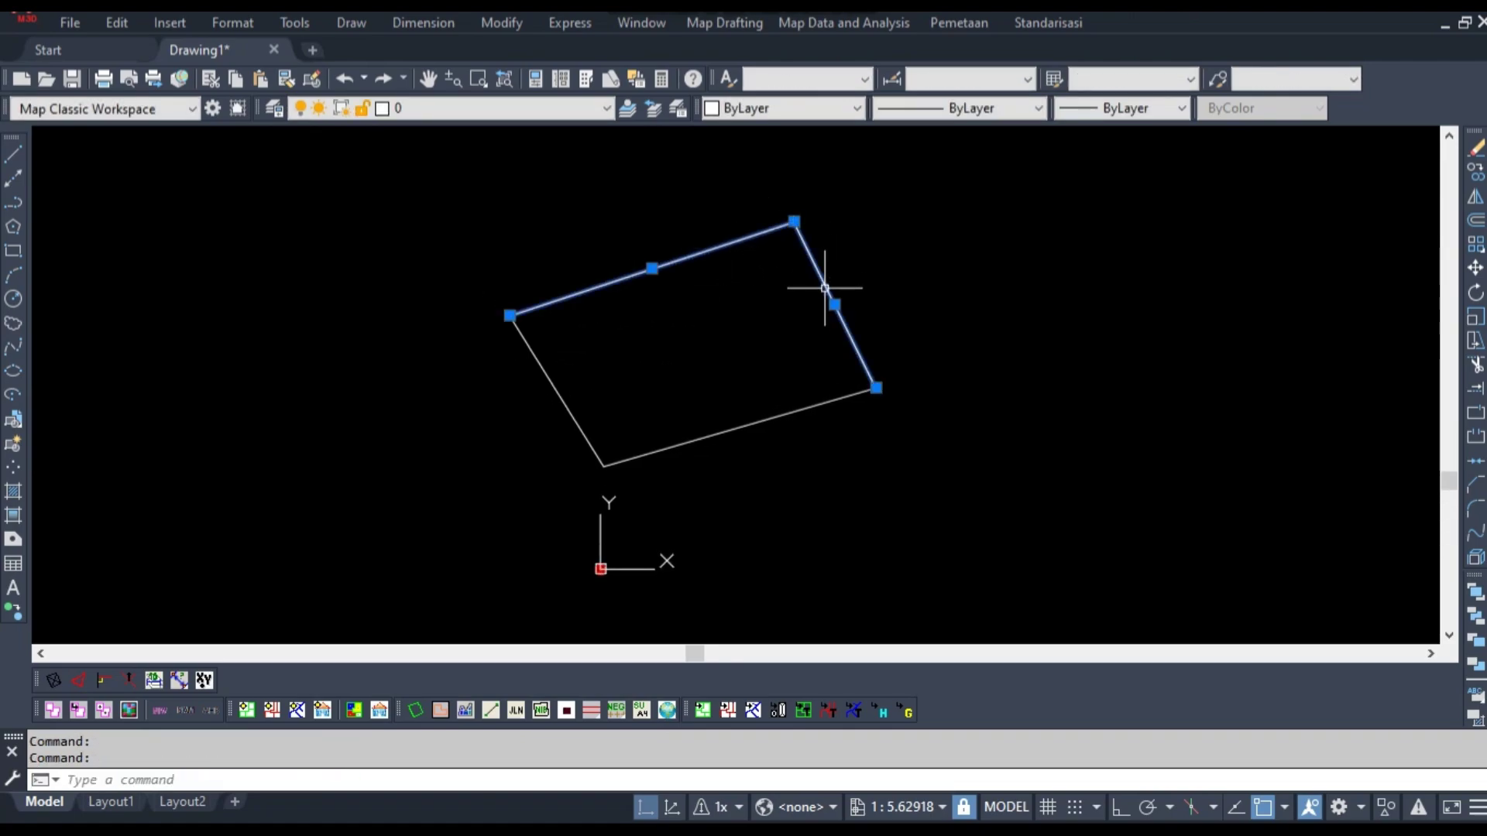
click(823, 402)
click(560, 385)
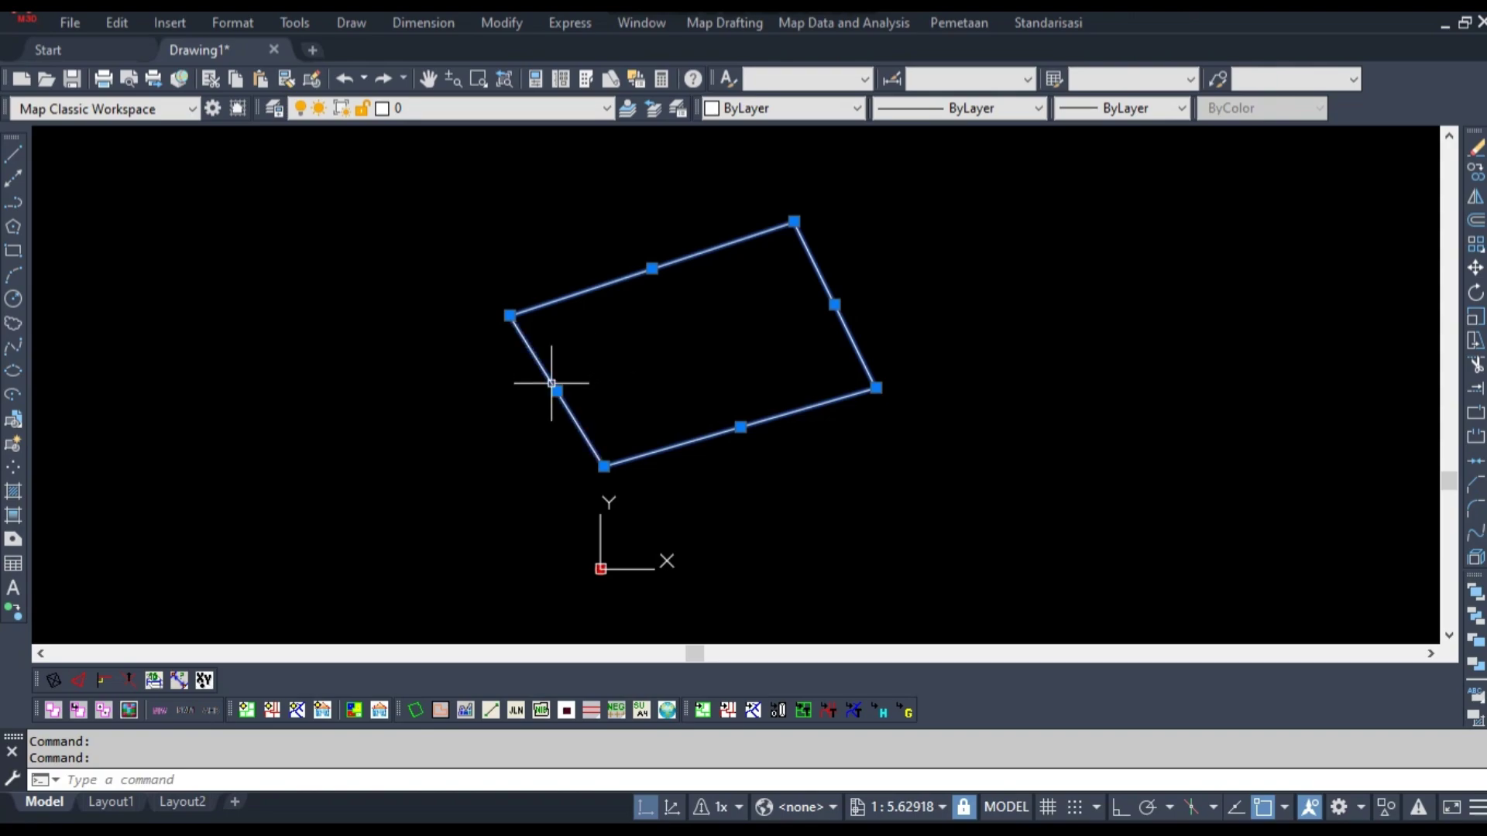
middle_drag(760, 356, 681, 375)
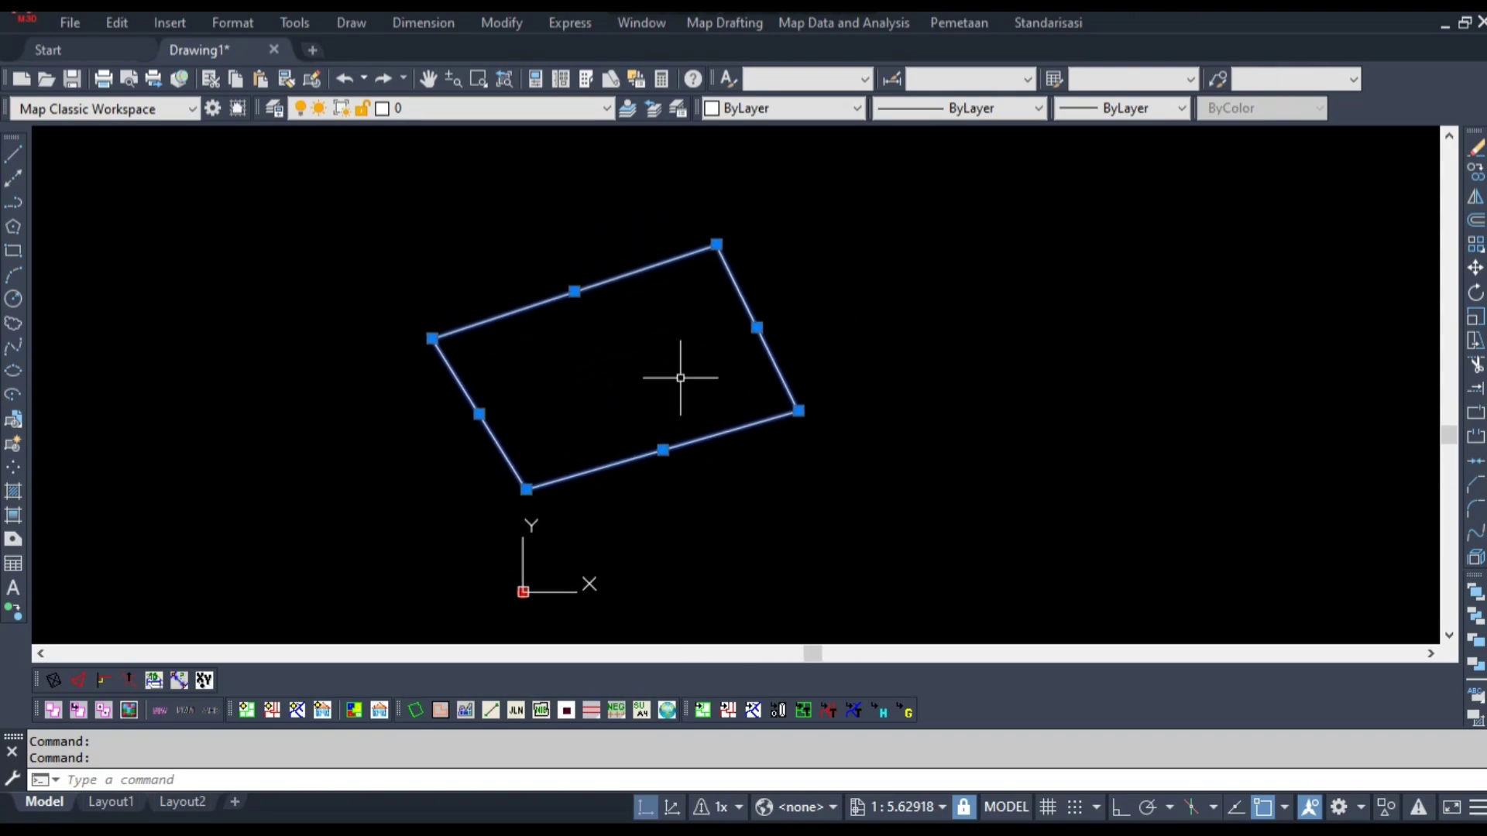
scroll(674, 384, down, 4)
scroll(664, 375, up, 2)
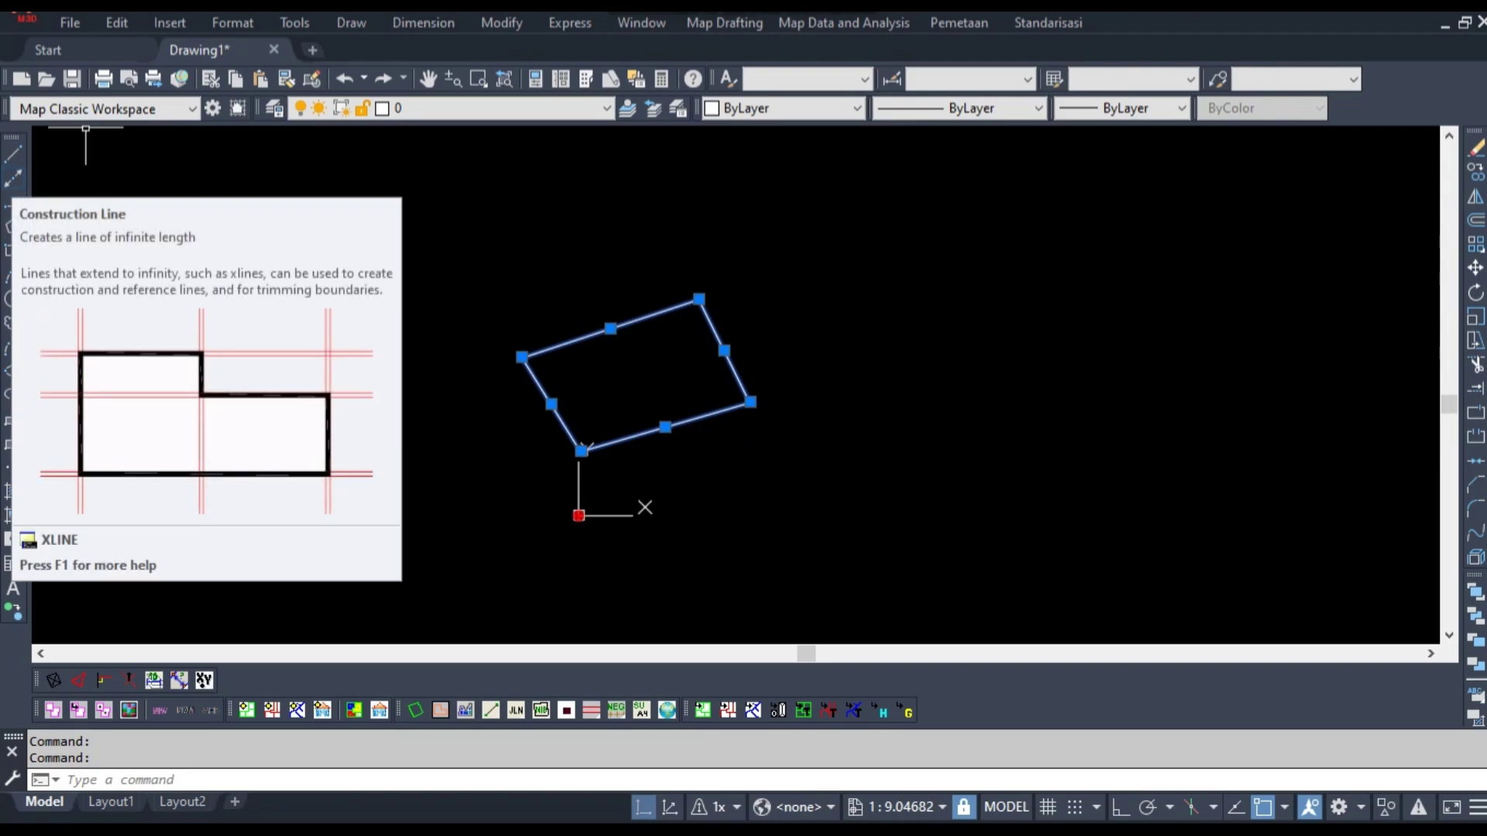
Draw a nearly vertical construction line to the right of the quadrilateral and examine its extent
click(13, 178)
middle_drag(952, 498, 530, 383)
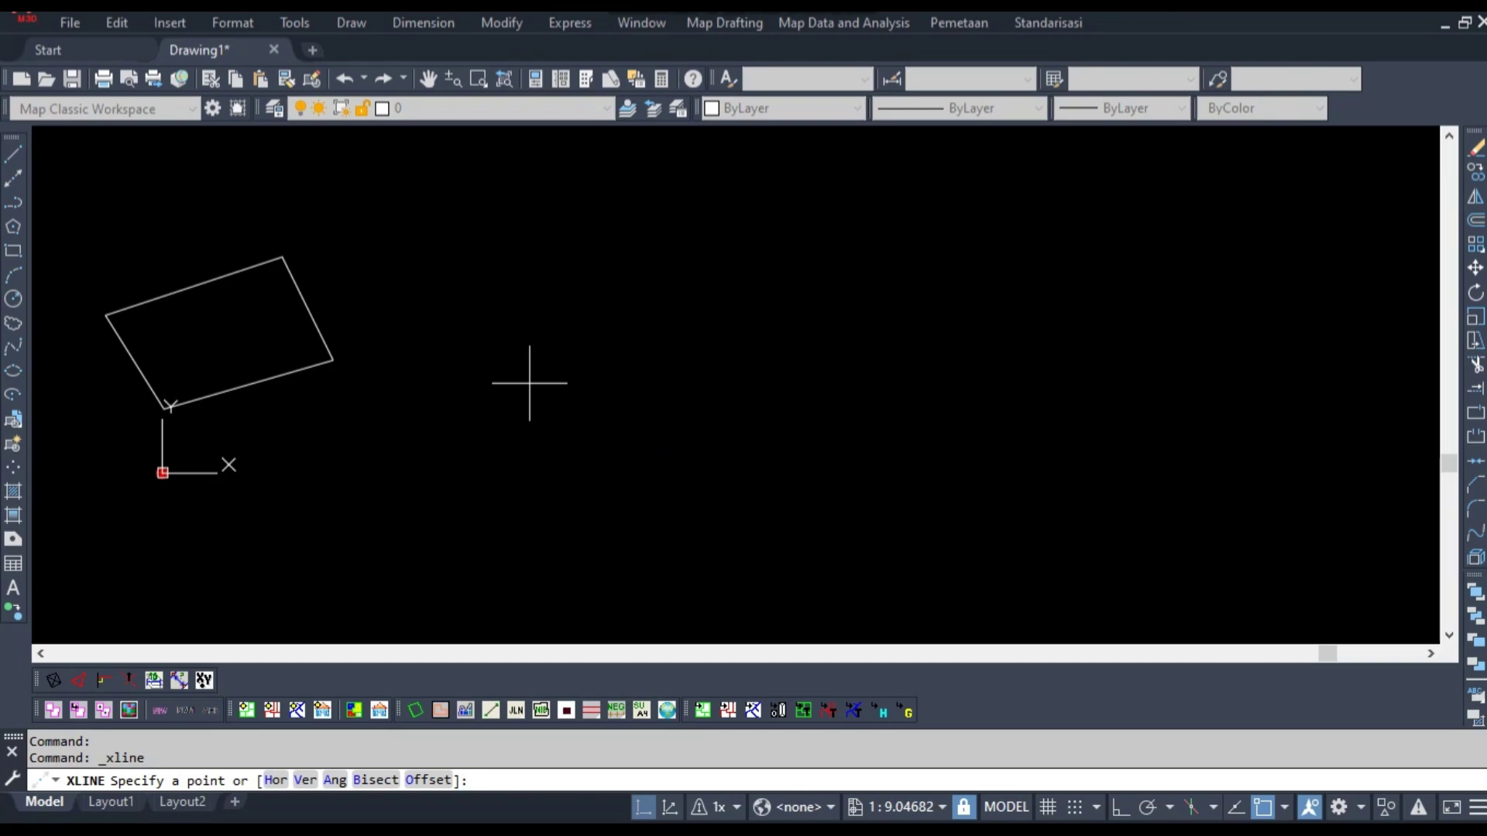
click(530, 383)
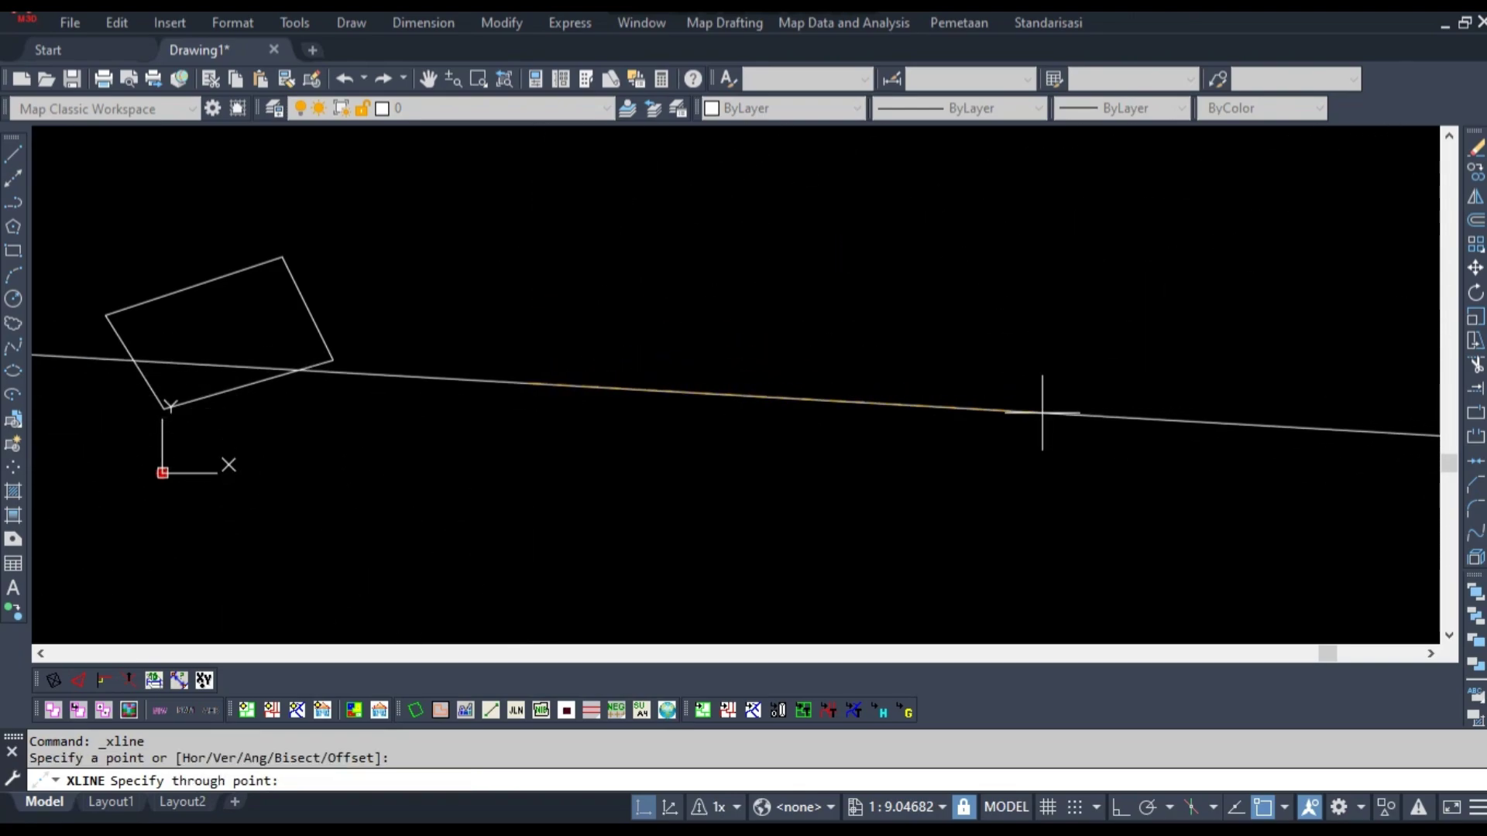
scroll(1127, 348, up, 2)
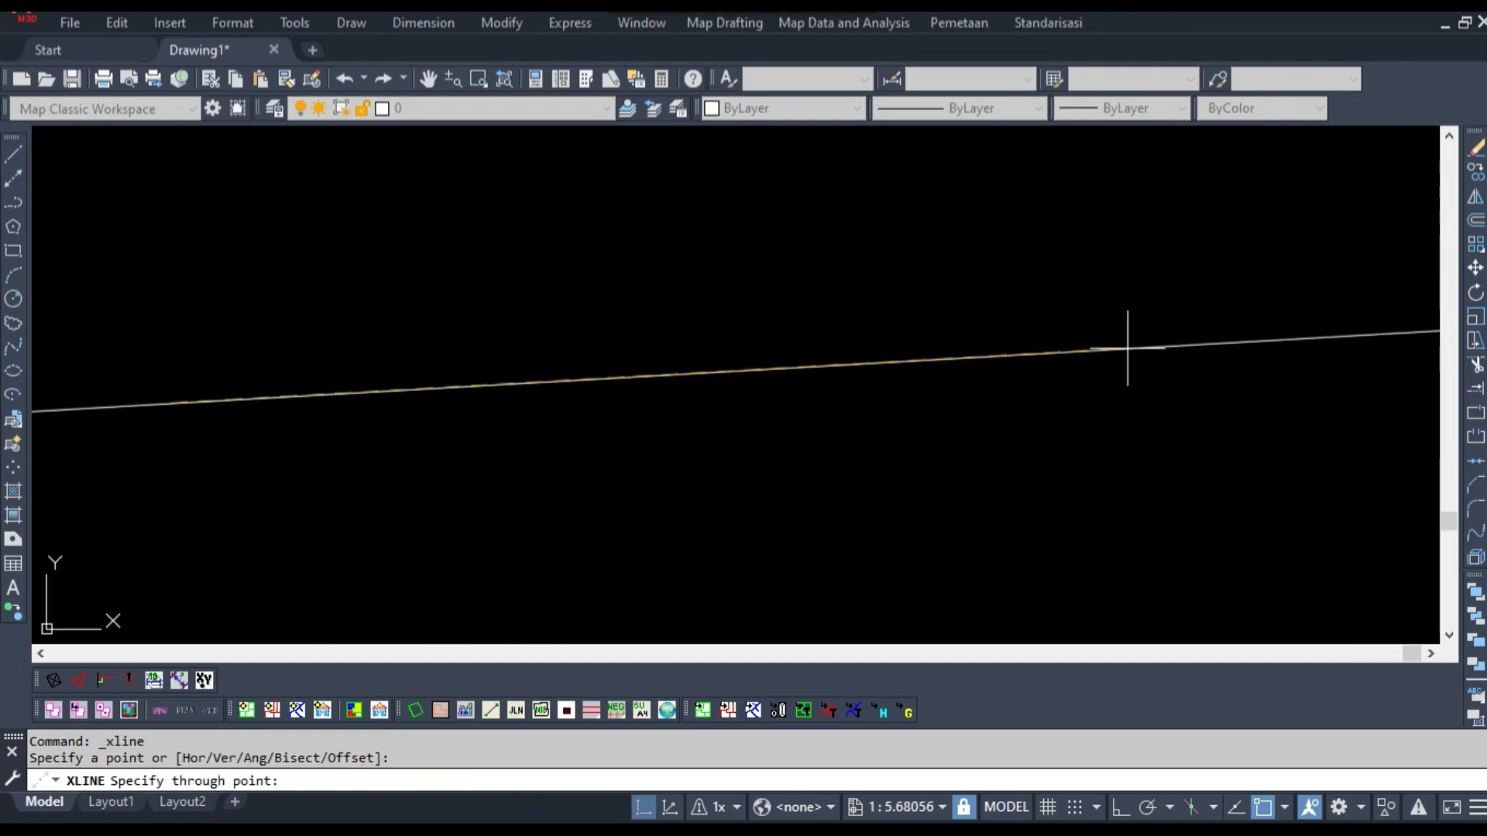
scroll(1128, 349, down, 4)
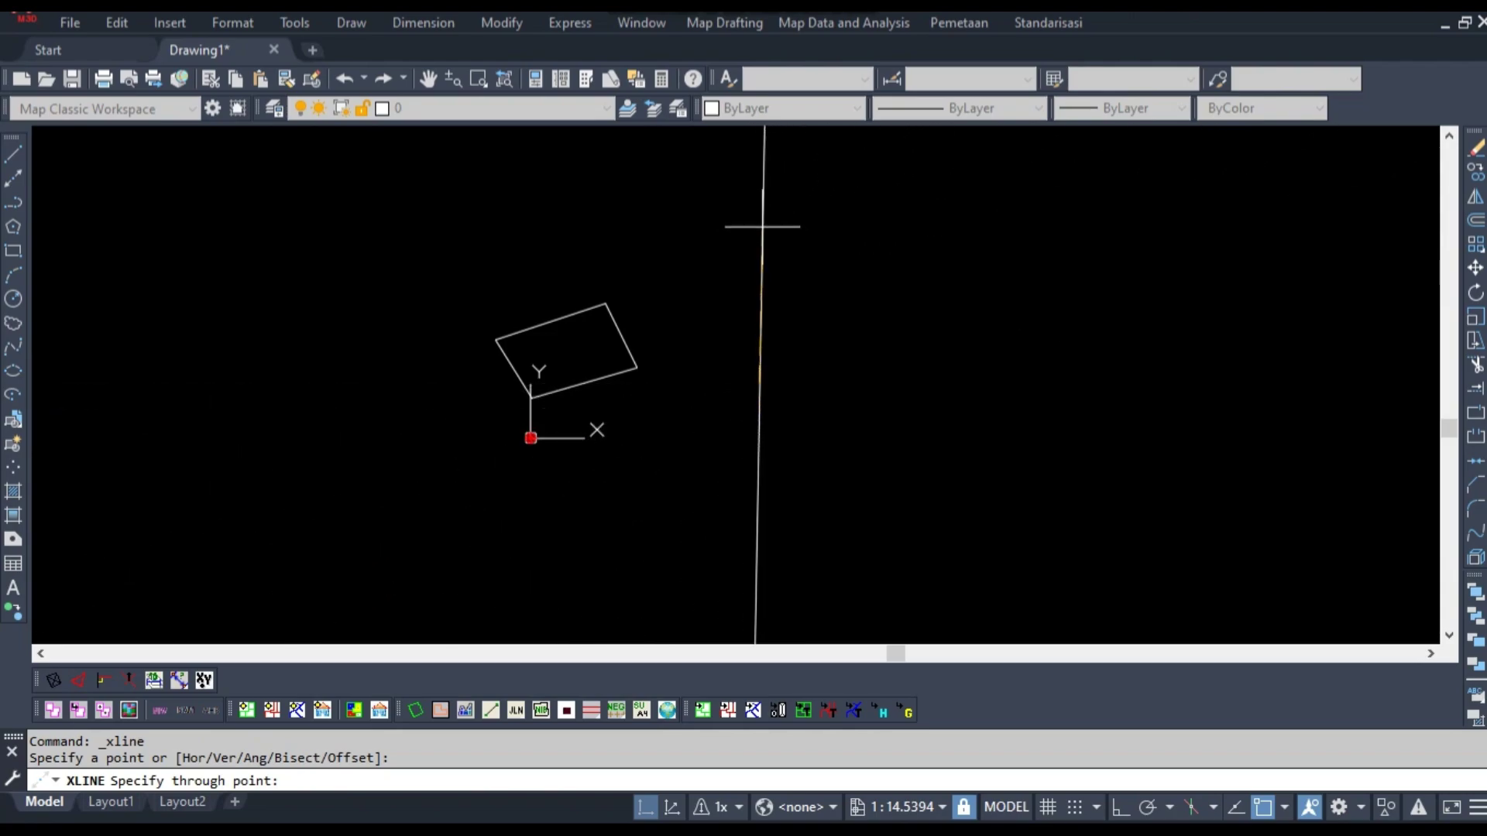
click(760, 226)
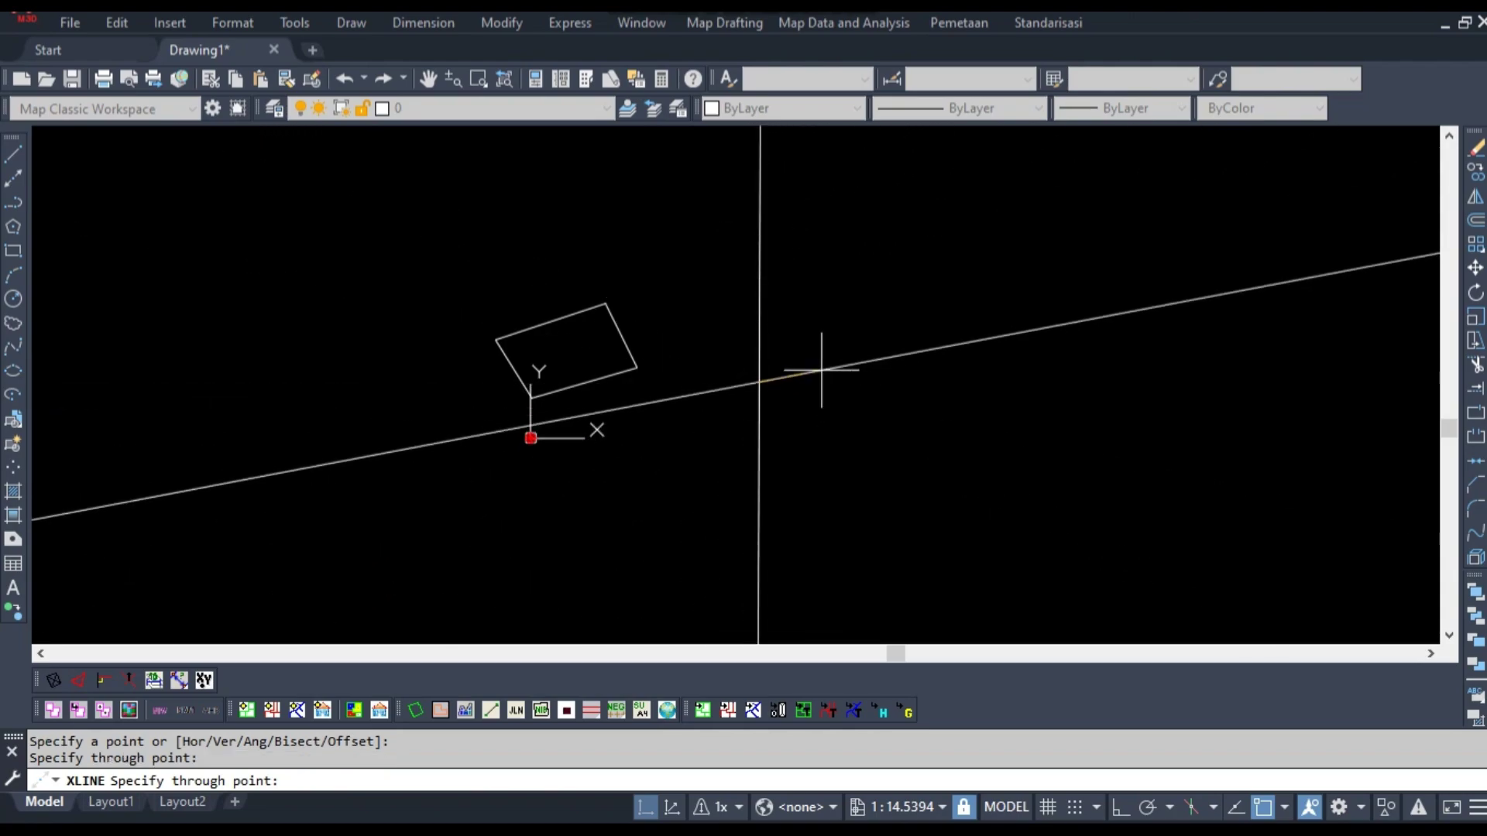
key(Escape)
scroll(766, 364, down, 12)
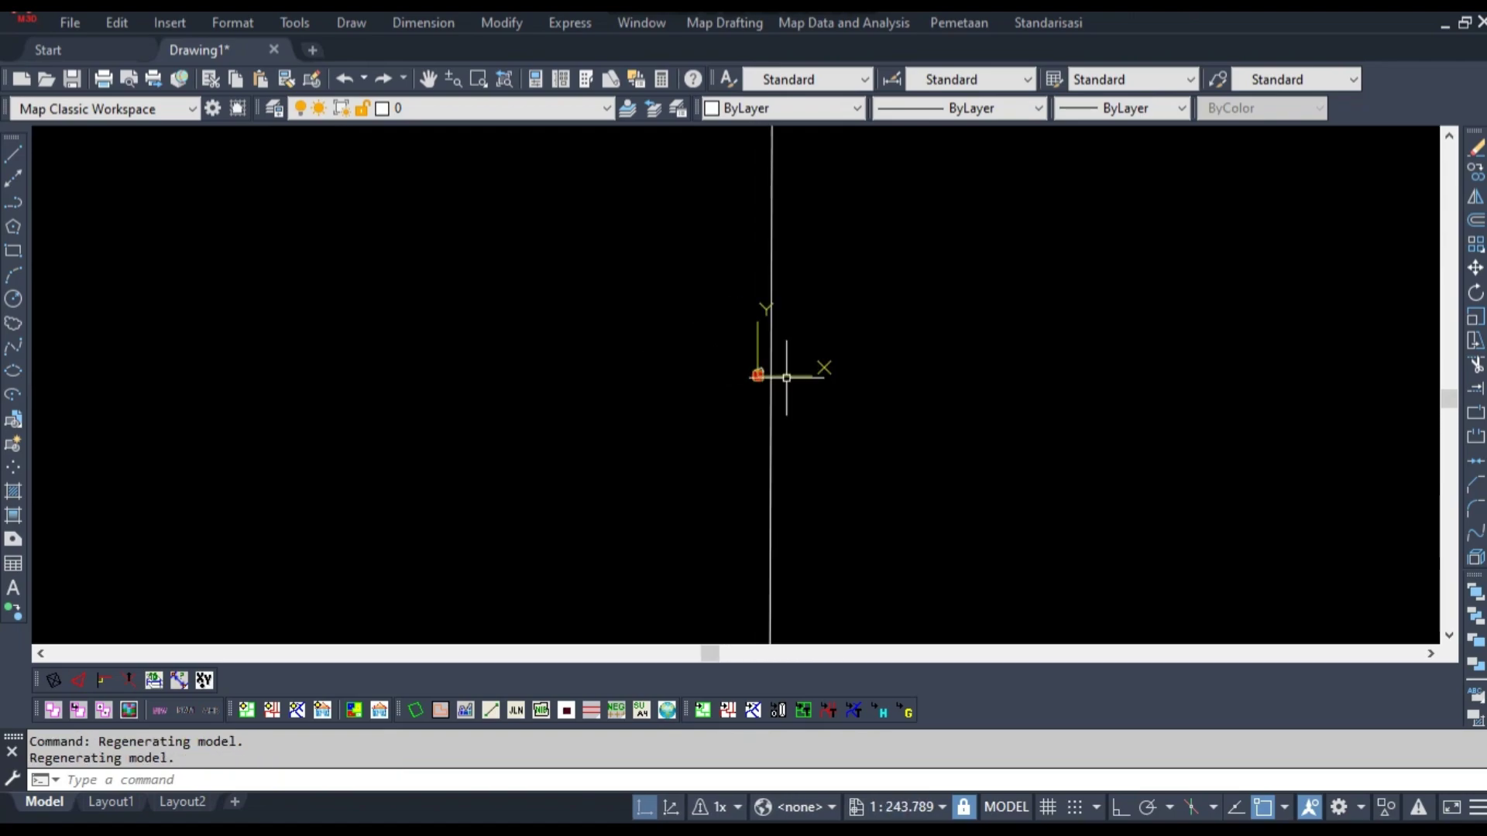
scroll(786, 378, up, 10)
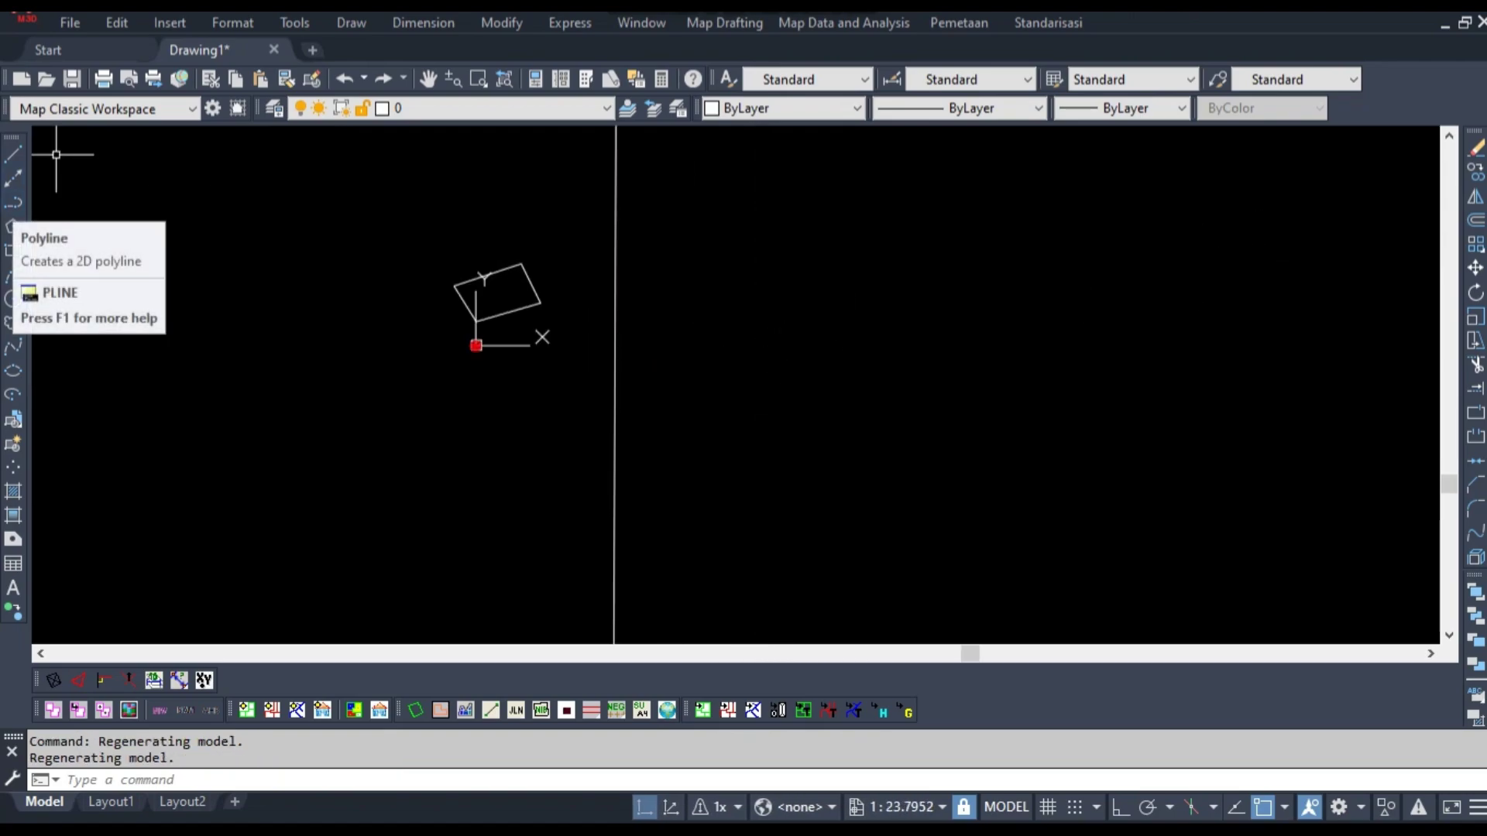
Draw a closed four-sided polyline to the right of the construction line
click(13, 202)
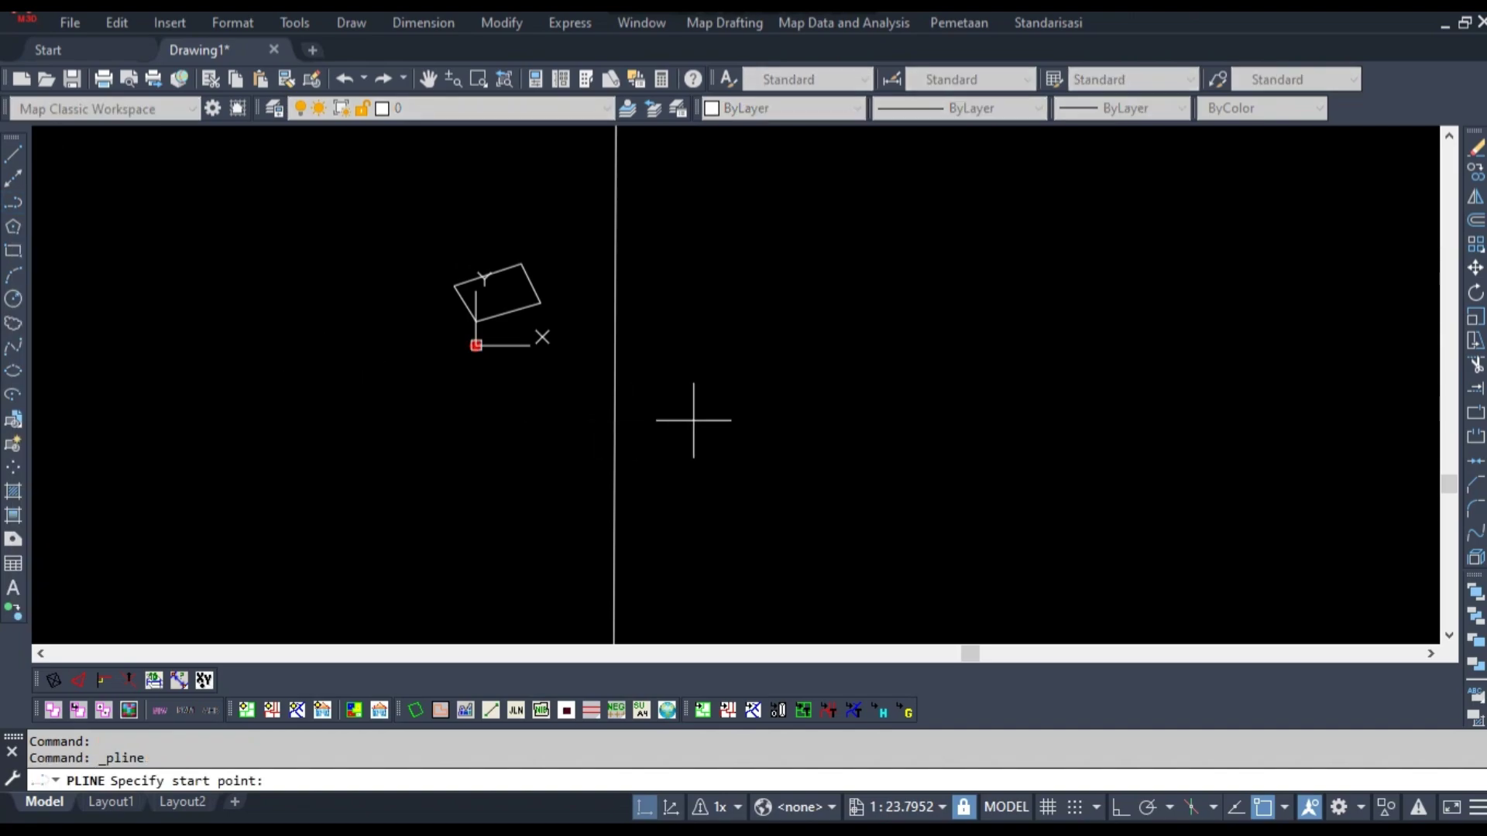
middle_drag(830, 422, 749, 511)
click(727, 434)
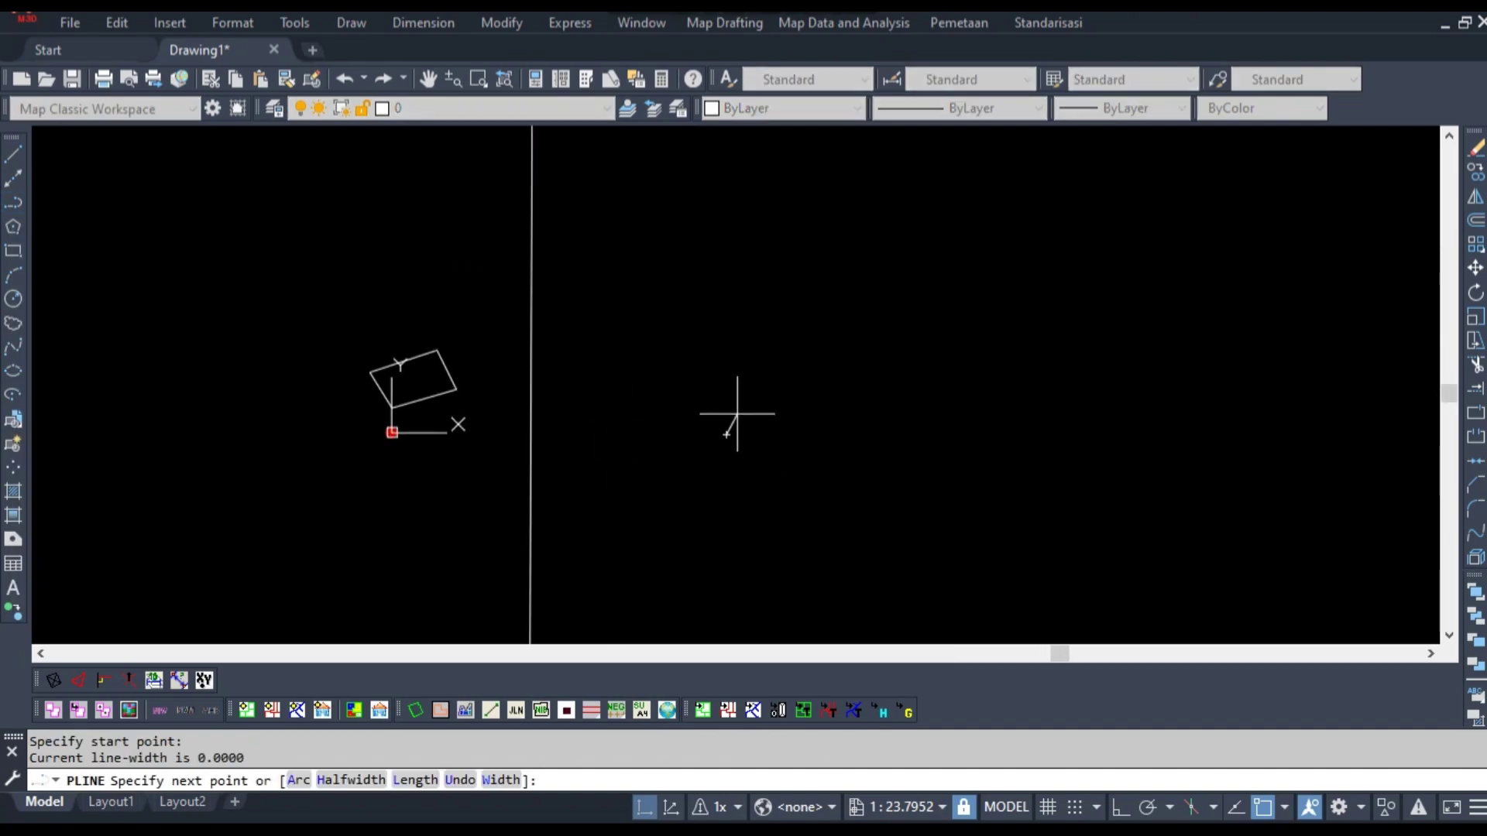
click(822, 321)
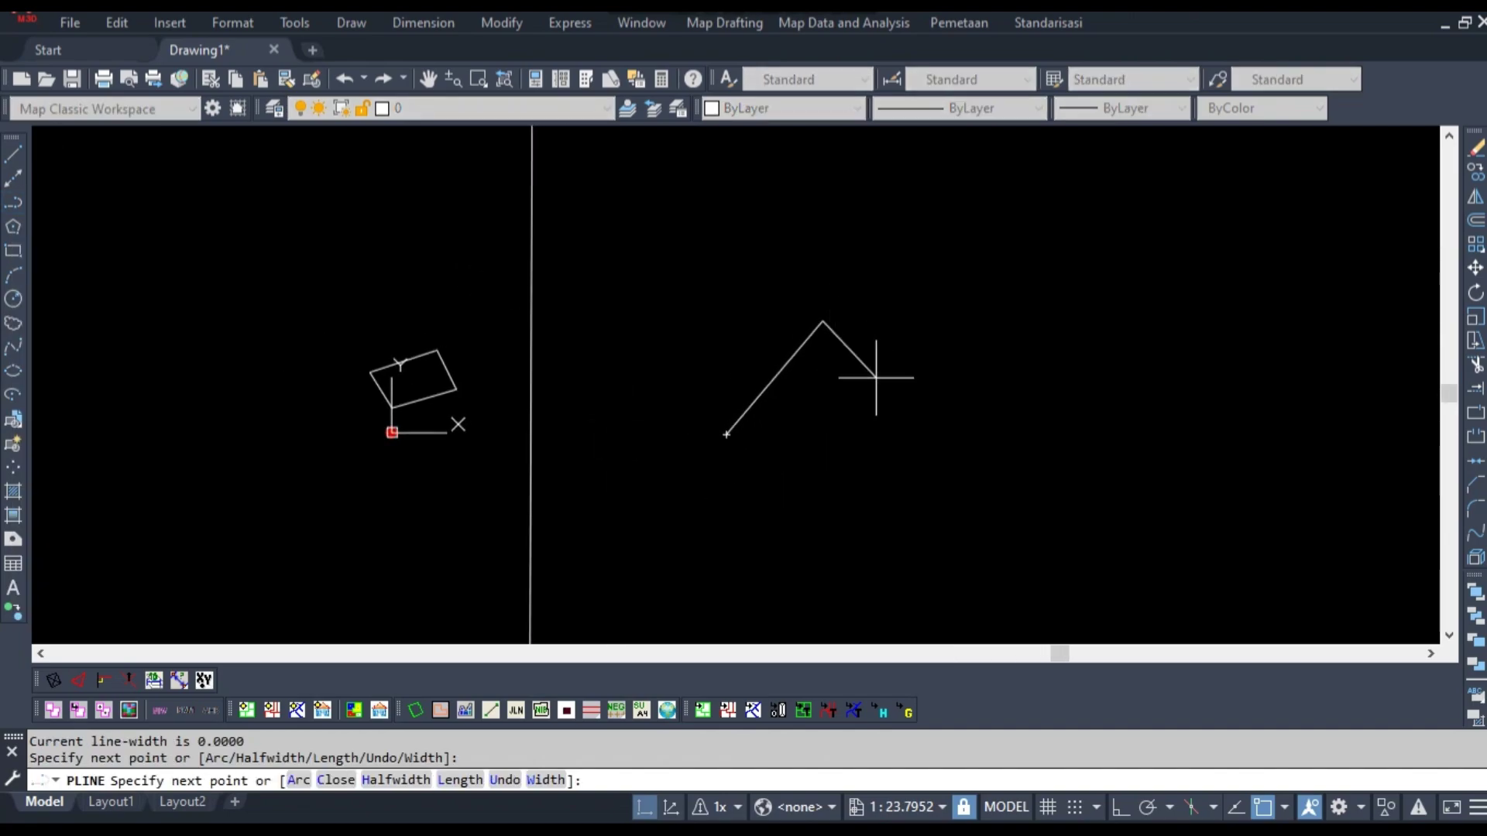
click(931, 411)
click(850, 498)
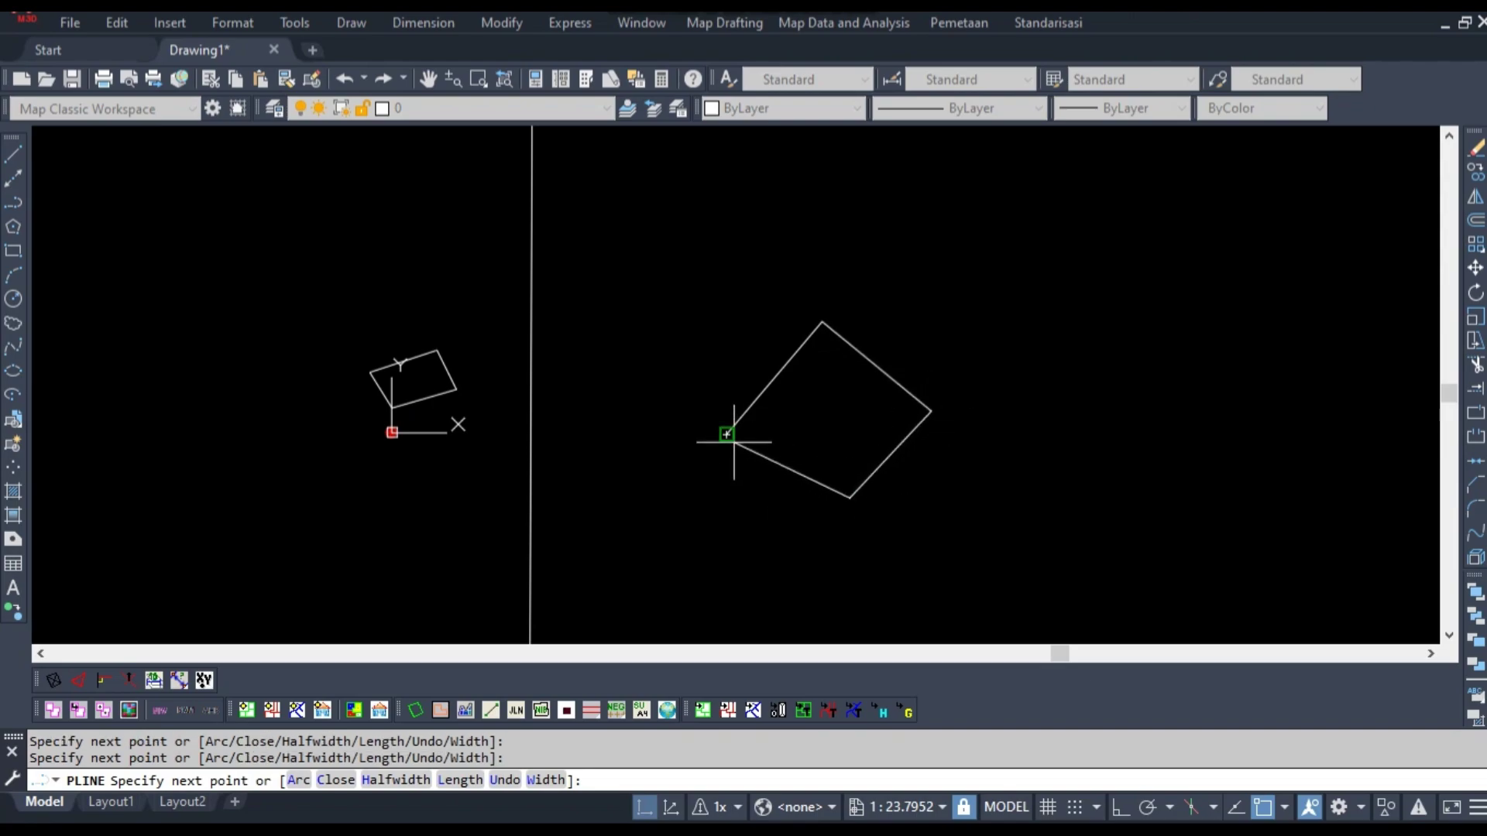
click(727, 435)
middle_drag(760, 425, 657, 376)
key(Escape)
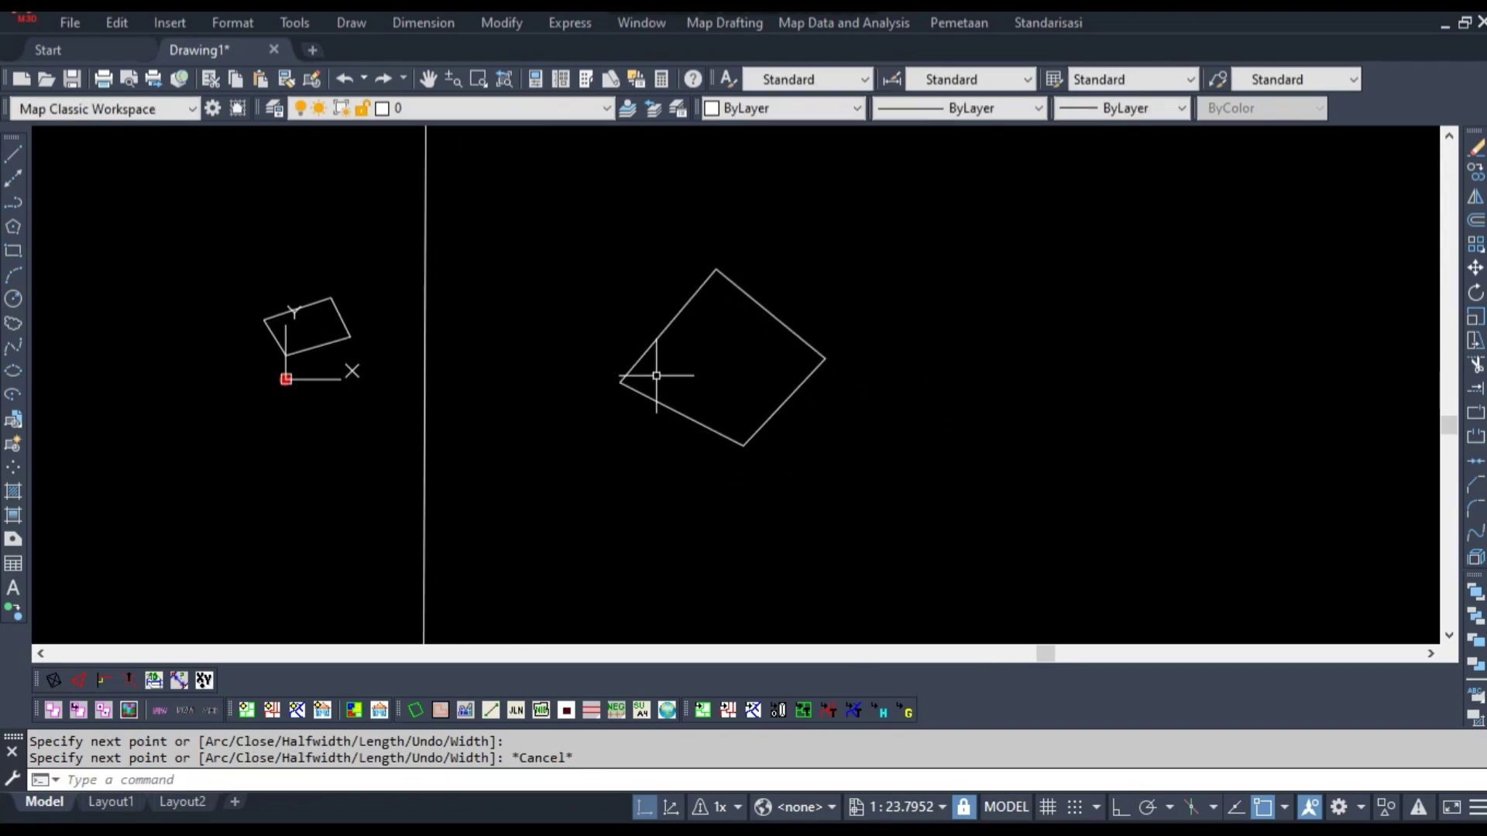
Select the four-sided polyline to examine how its segments behave as one object
click(664, 336)
middle_drag(297, 322, 390, 359)
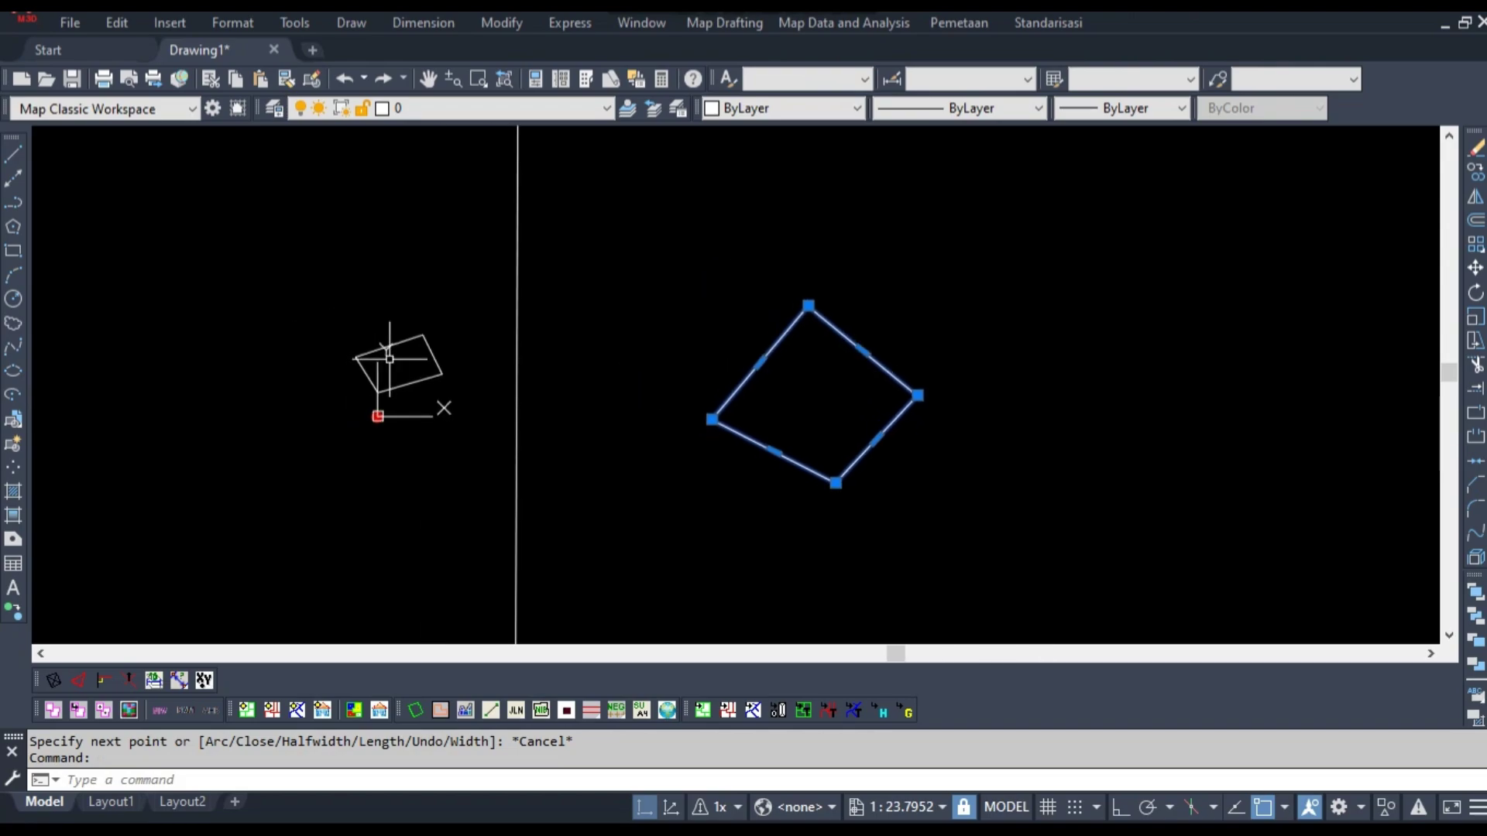
scroll(779, 346, down, 5)
scroll(794, 354, up, 7)
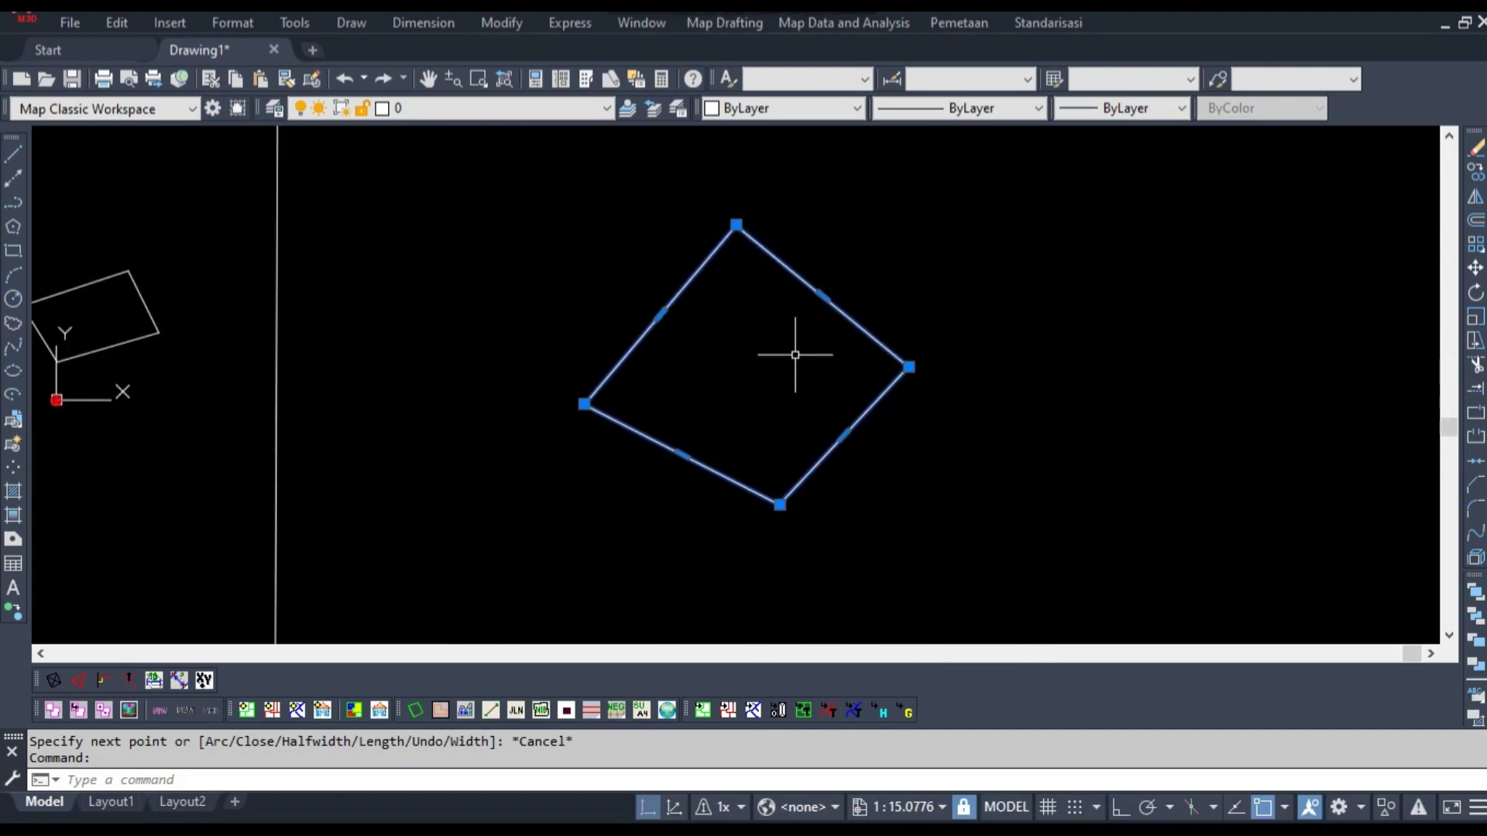
scroll(794, 355, down, 3)
scroll(797, 351, up, 3)
key(Escape)
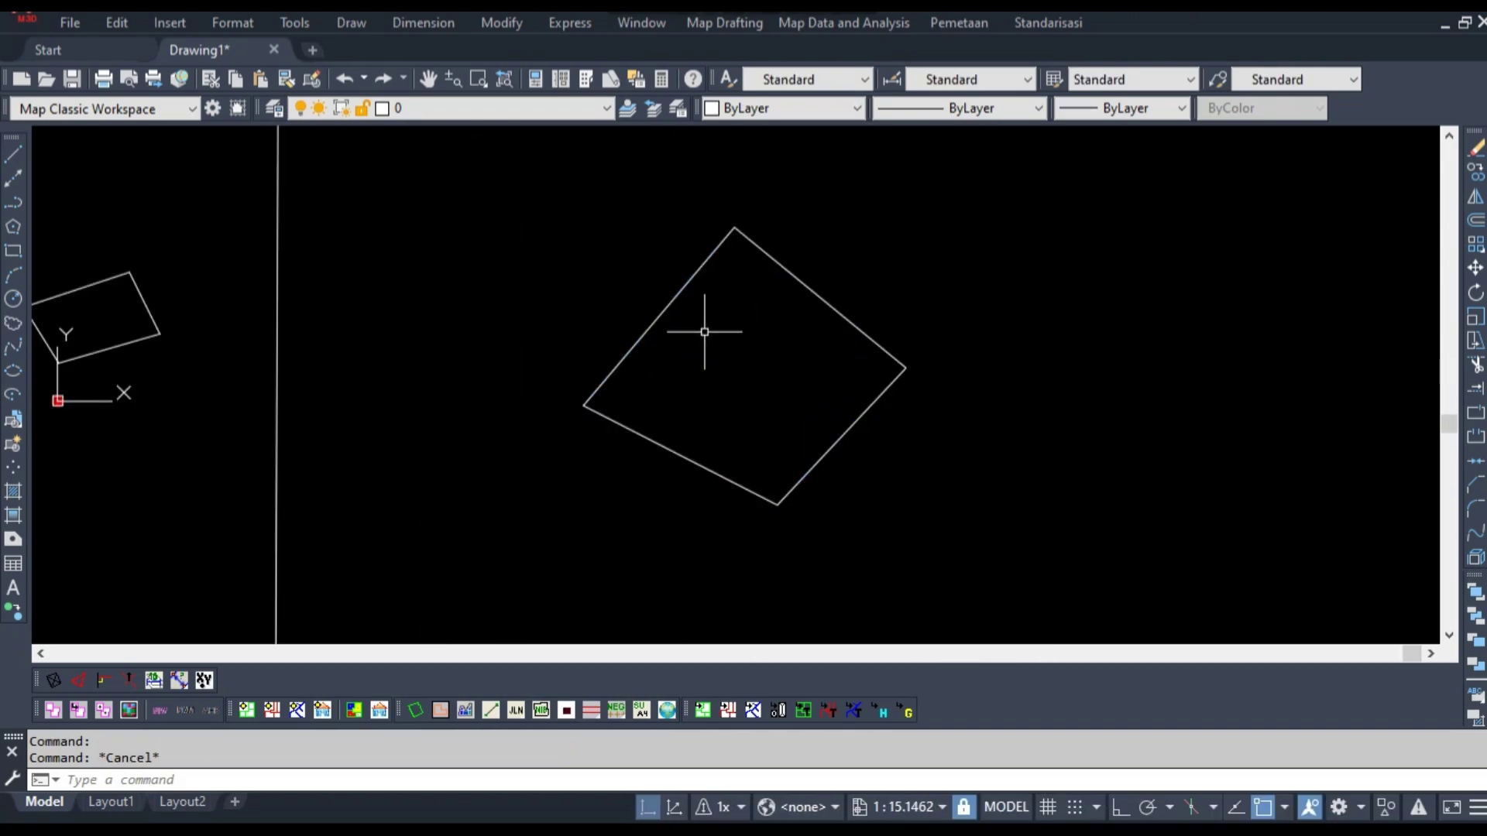
Erase the entire four-sided polyline to the right of the construction line
click(683, 290)
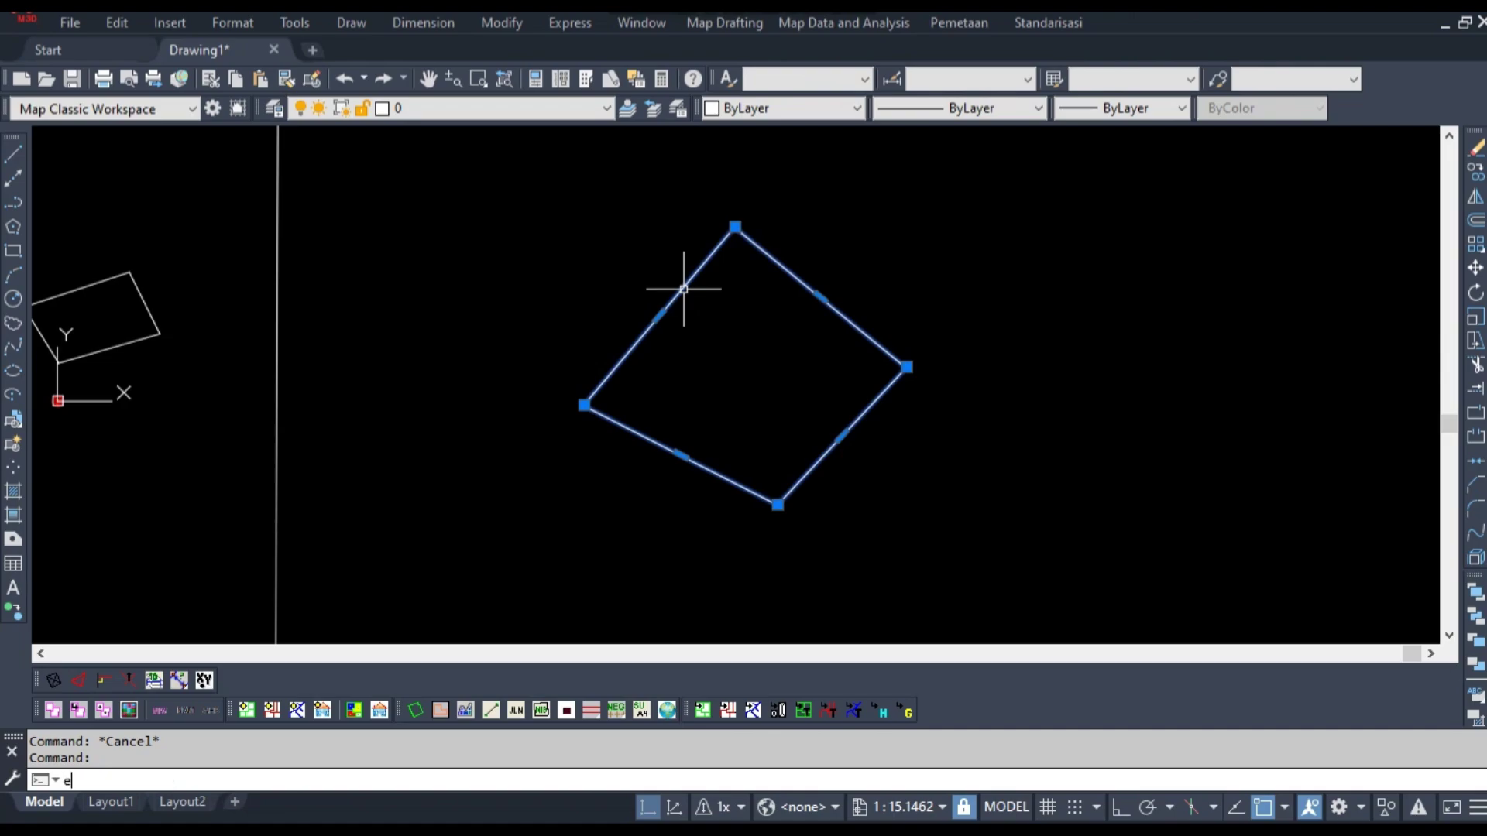
key(Return)
middle_drag(753, 289, 1020, 305)
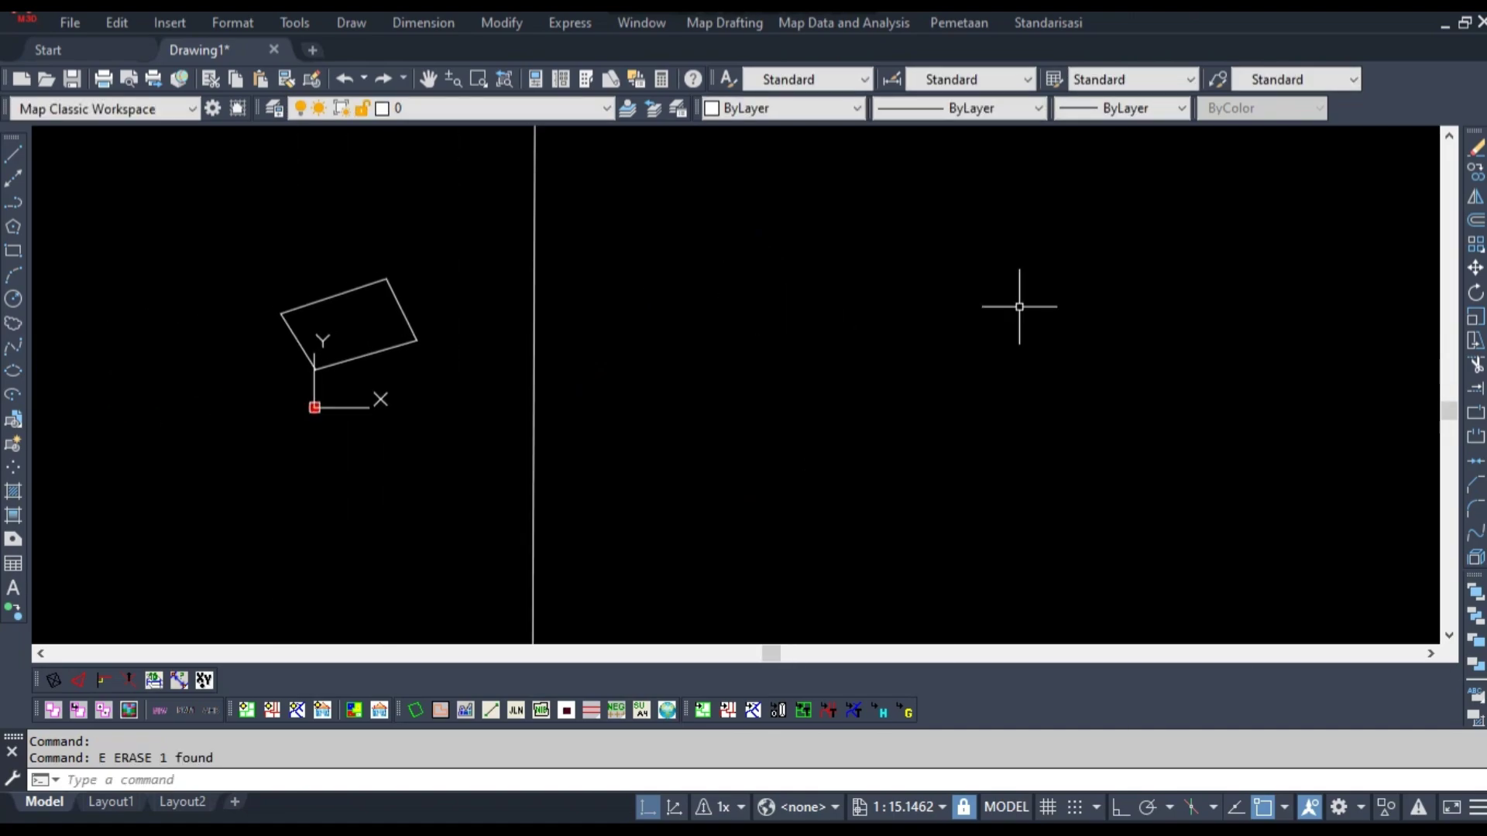
Erase only the upper line of the quadrilateral near the origin
click(310, 302)
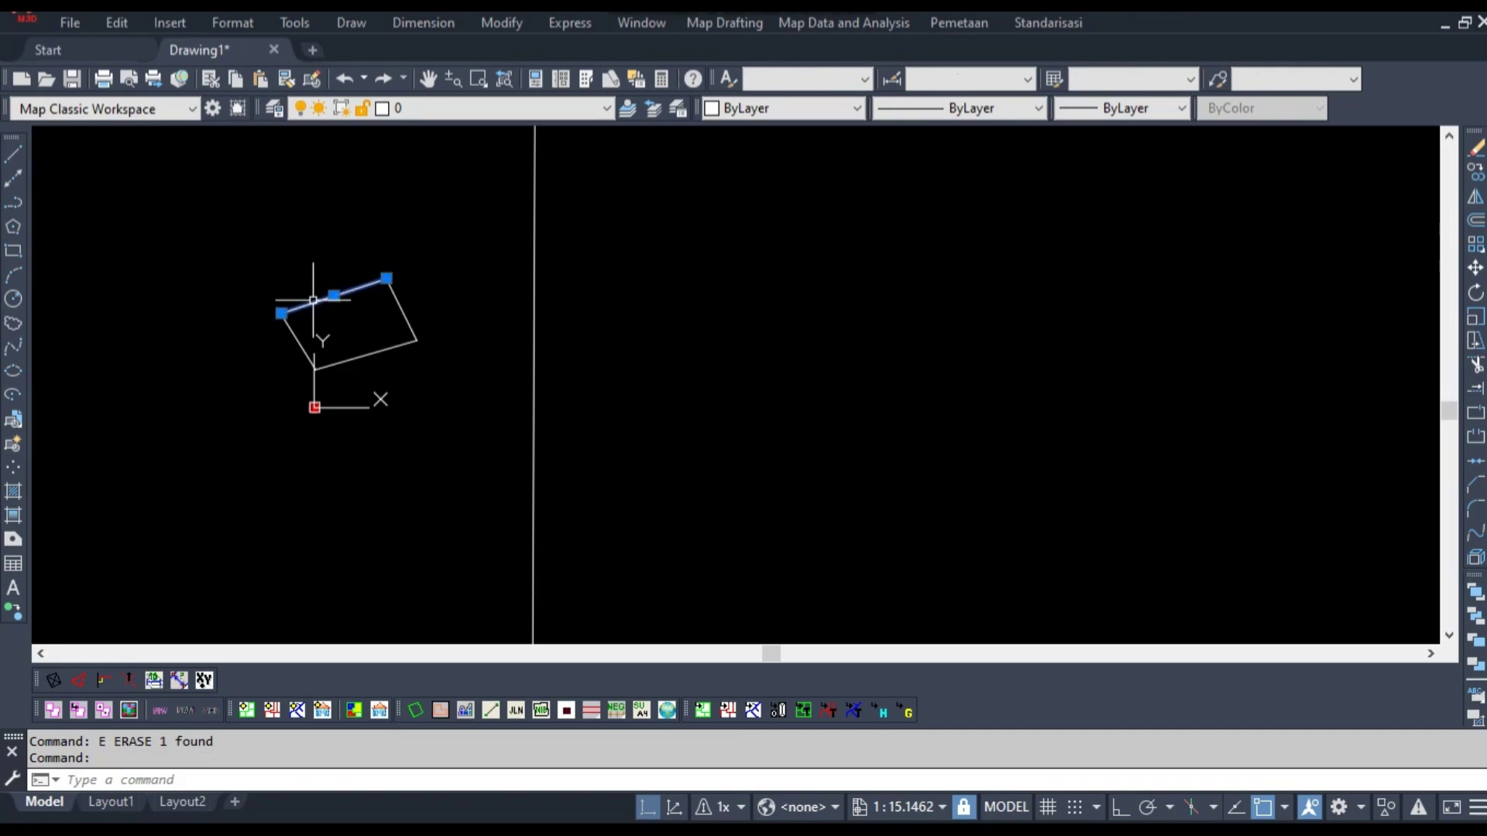
key(Delete)
middle_drag(391, 288, 445, 301)
key(Escape)
Select the quadrilateral's three remaining lines one by one to examine them as separate objects, and clear the selection
click(443, 301)
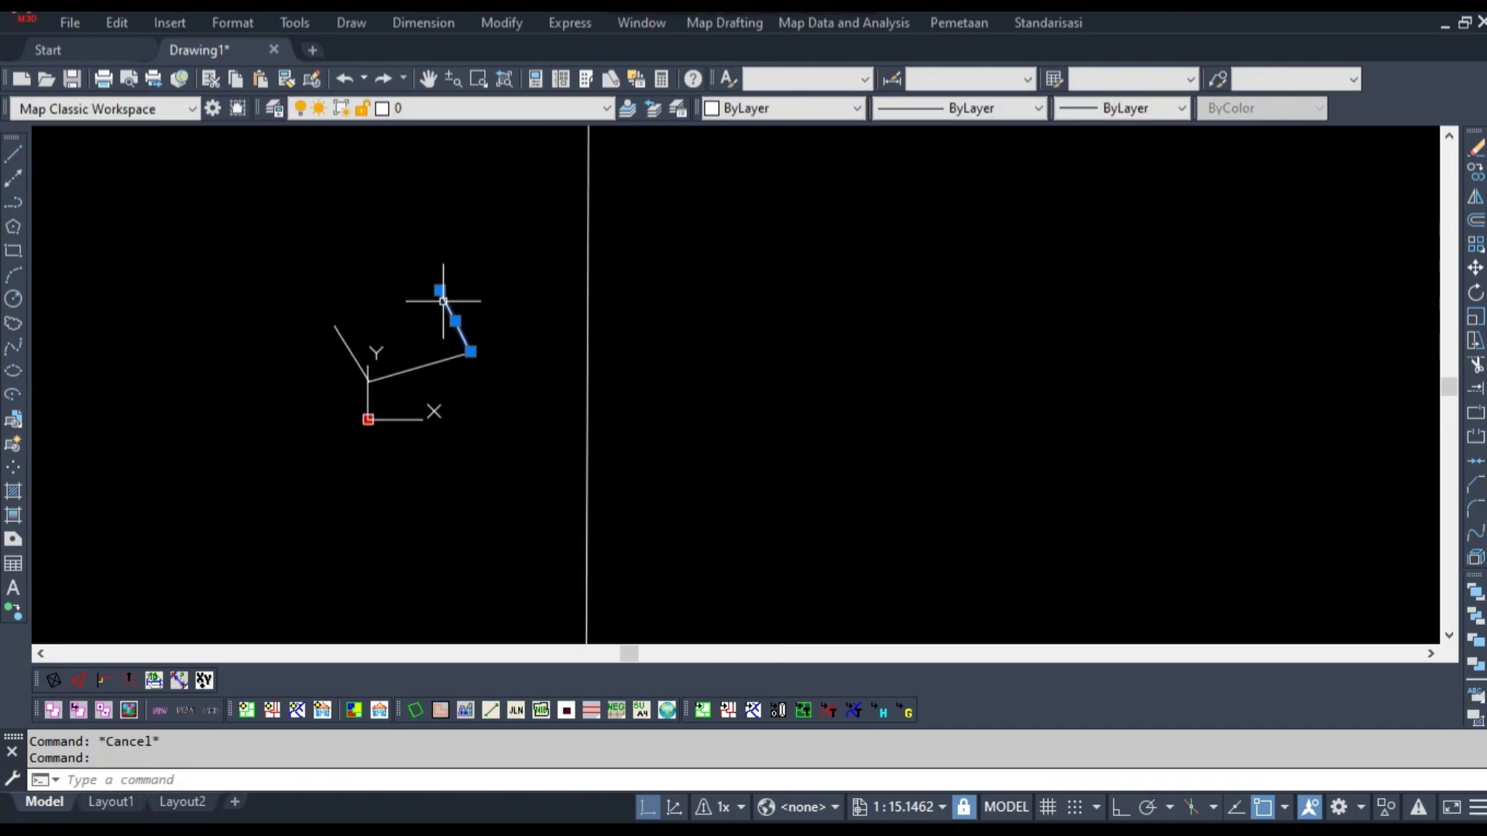
click(446, 359)
click(345, 334)
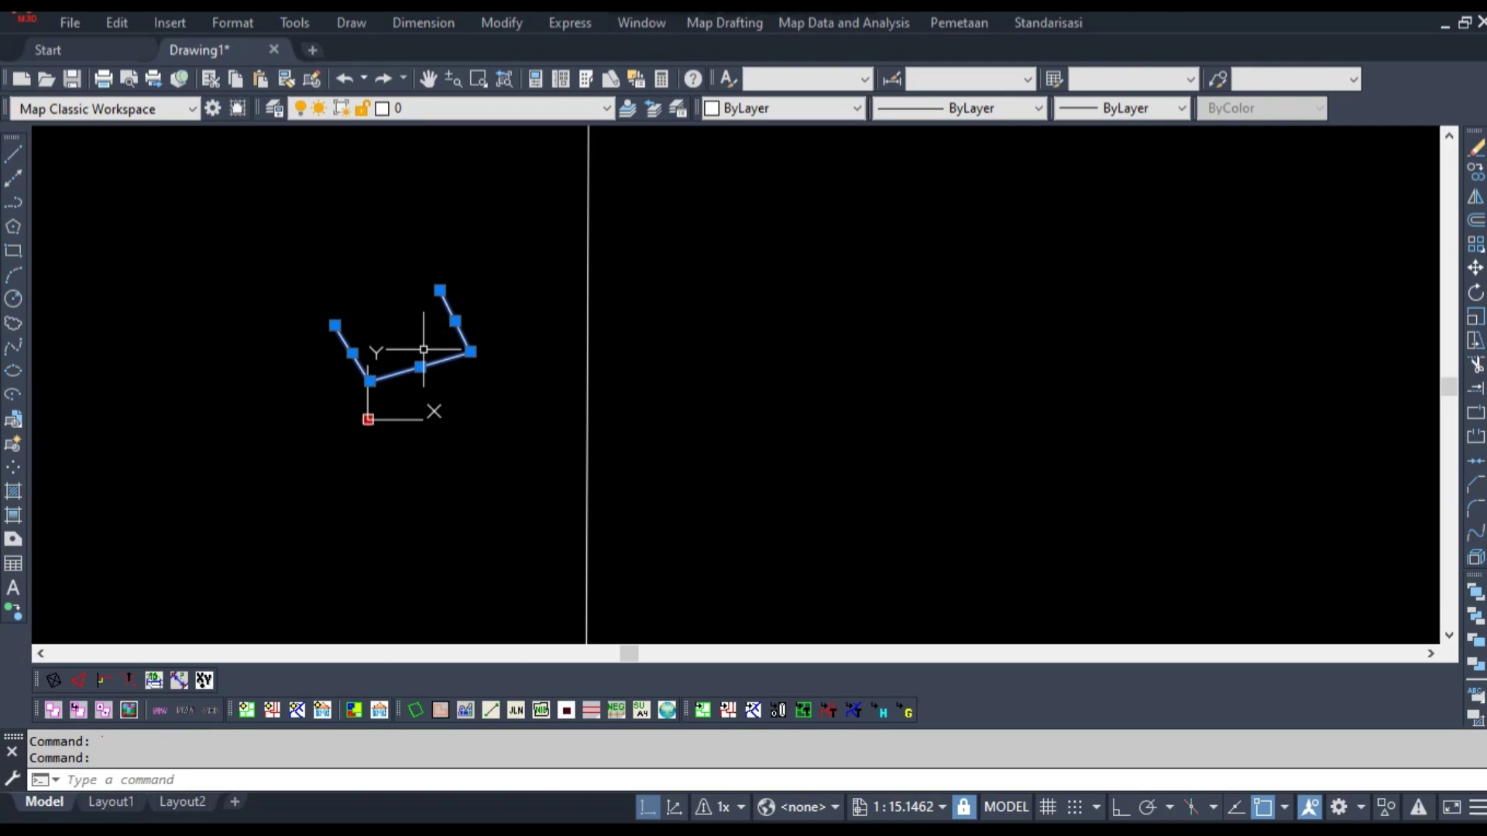
mouse_move(423, 349)
middle_down()
mouse_move(359, 372)
mouse_move(319, 417)
middle_up()
key(Escape)
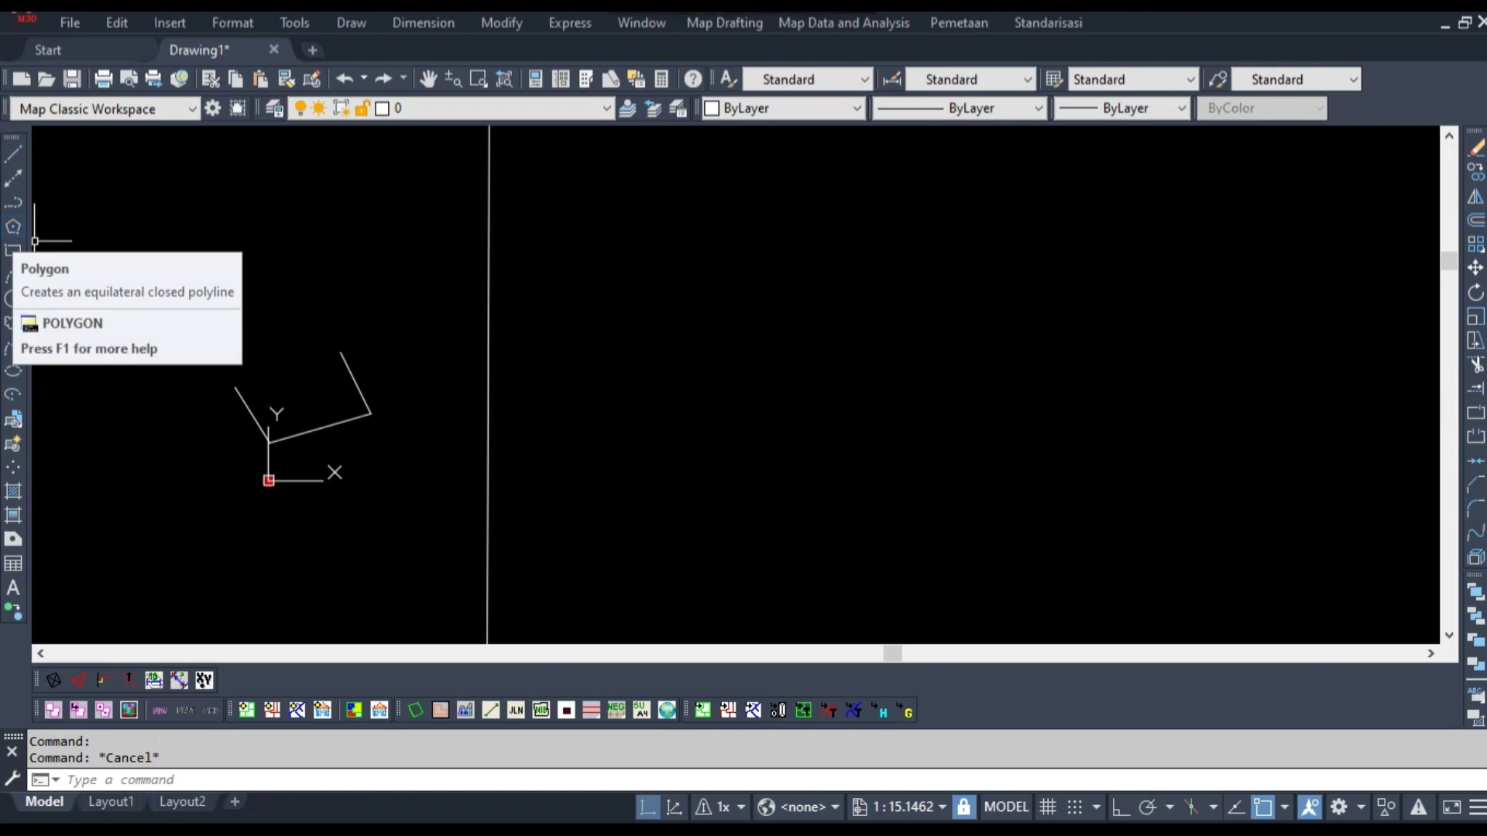
Start the Polygon tool to try out an equilateral closed polyline
click(13, 226)
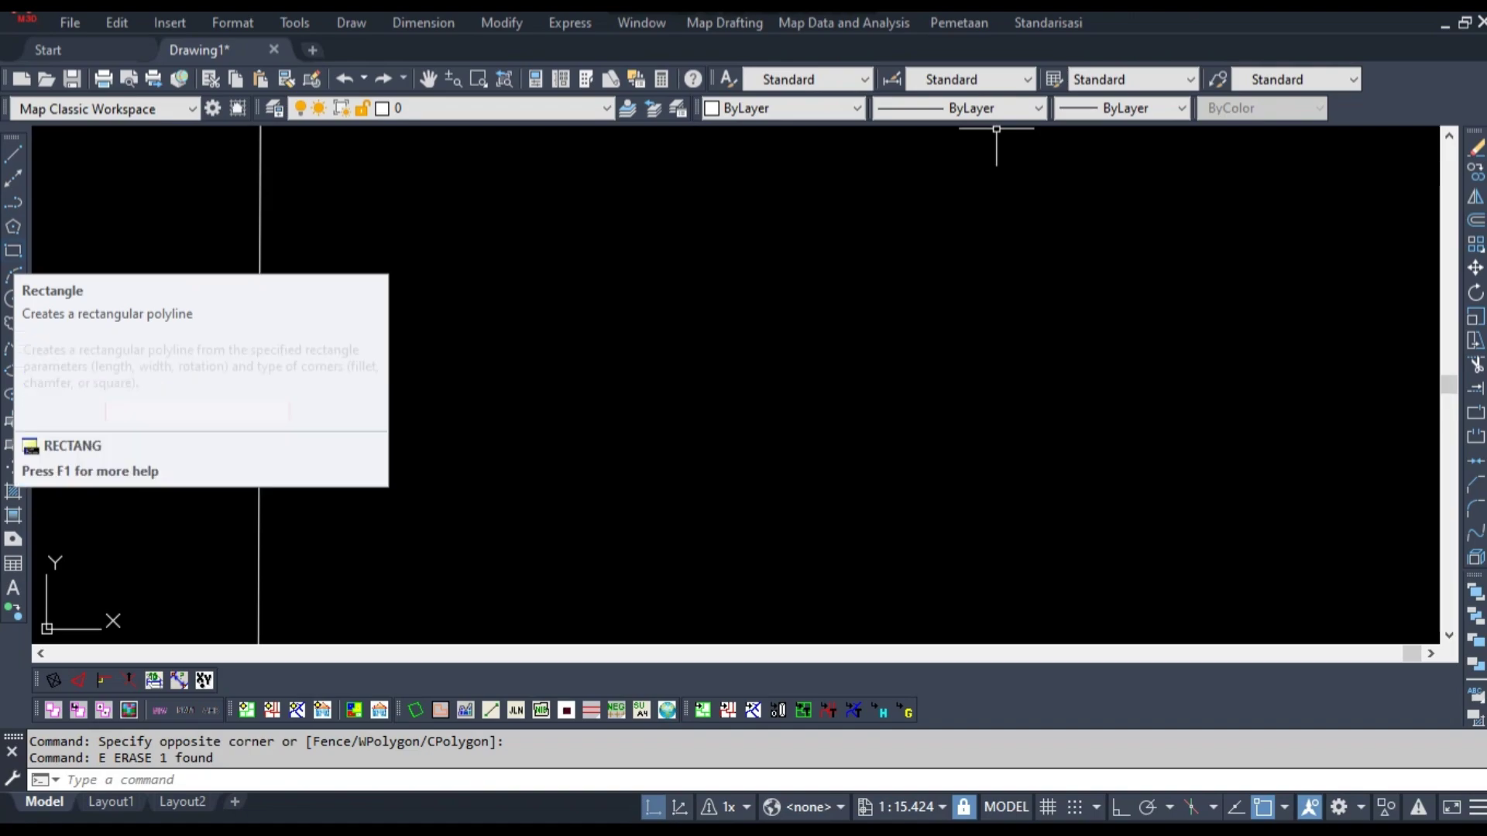
Draw a rectangle in the empty area to the right of the construction line
click(14, 251)
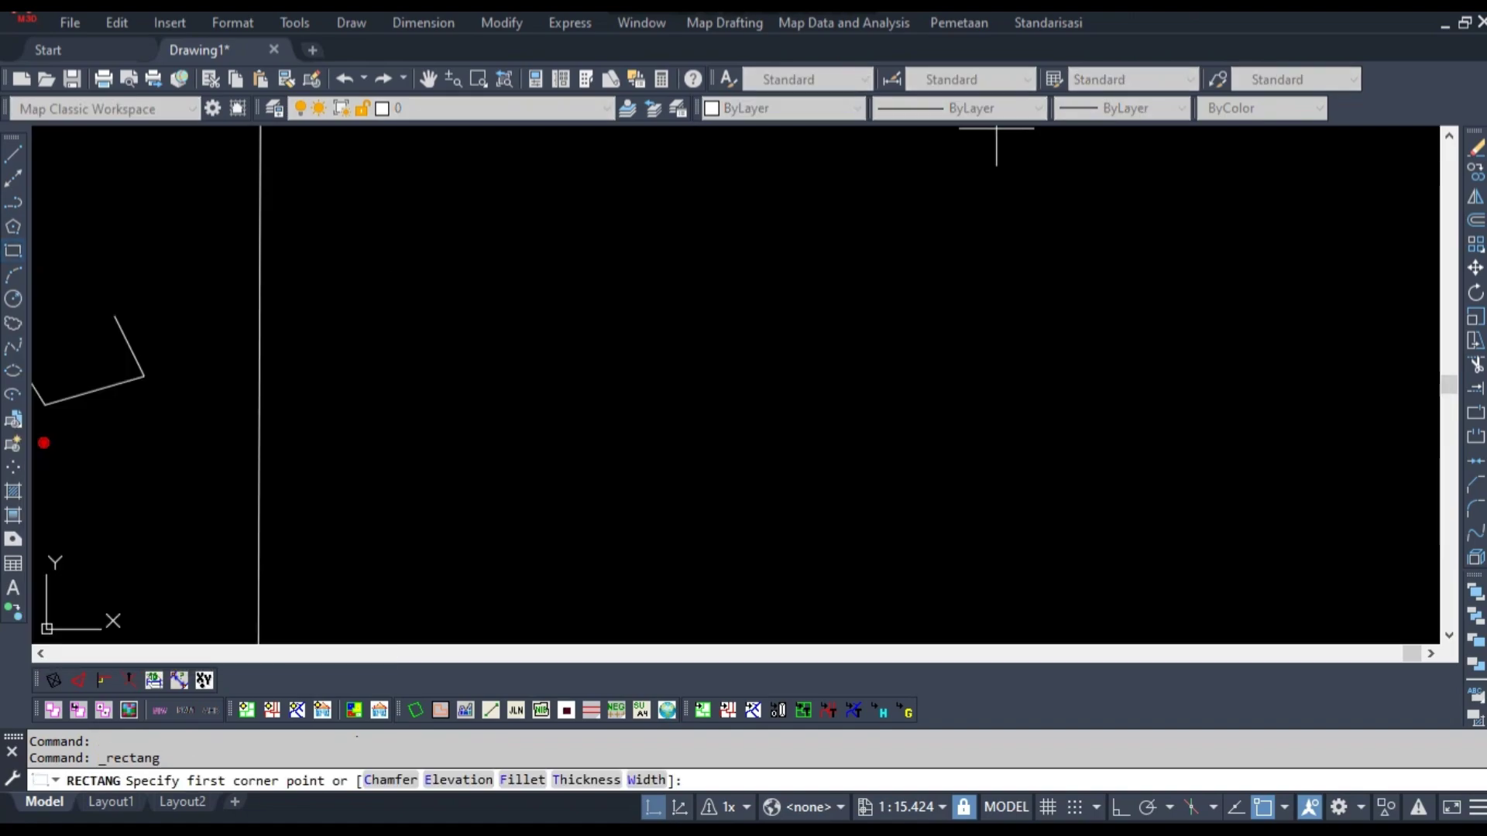
click(597, 277)
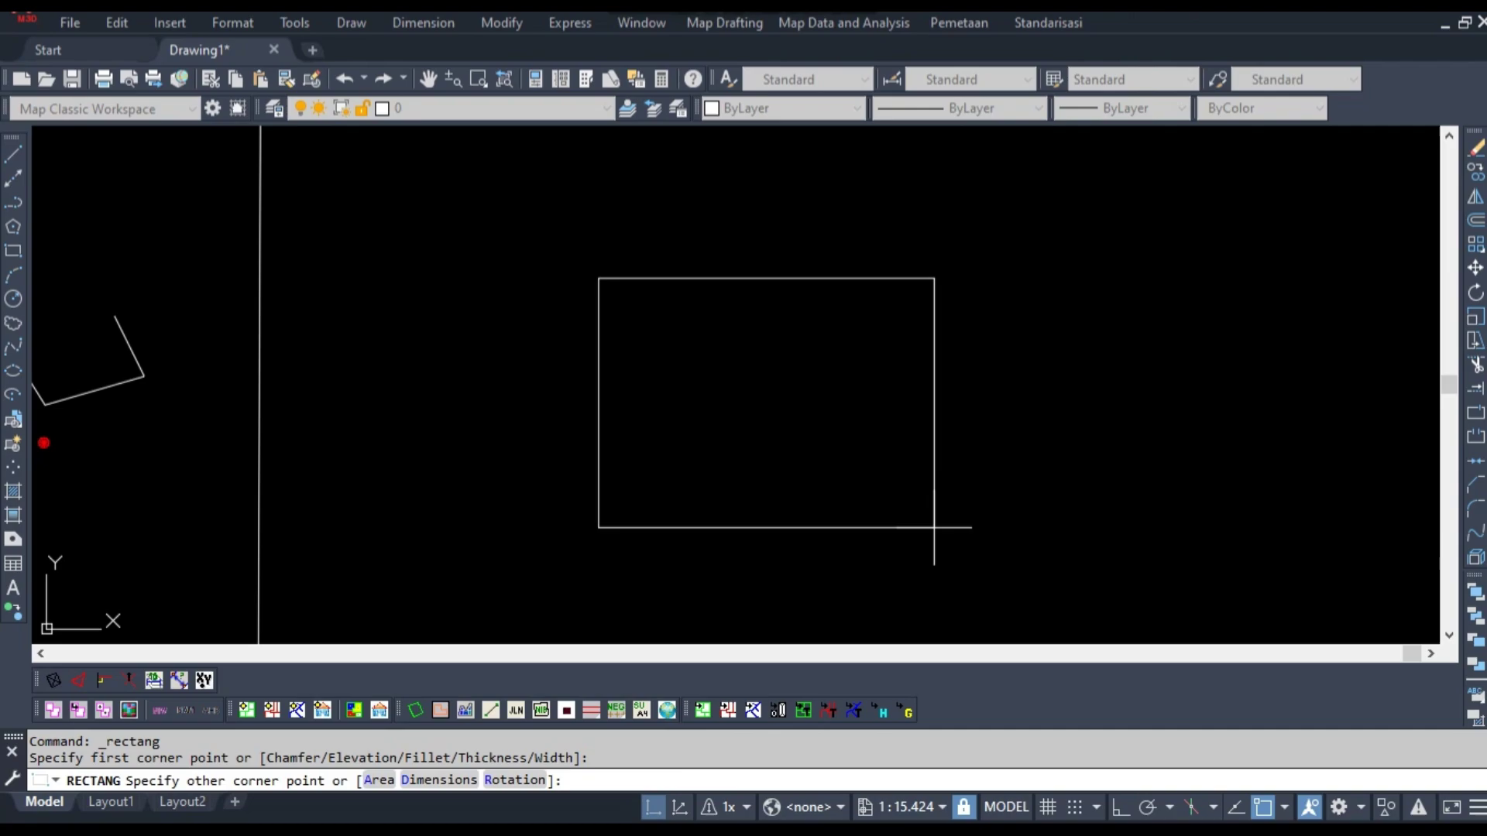
click(957, 511)
middle_drag(1082, 491, 992, 467)
key(Escape)
Select the rectangle by its edge to examine how its sides behave as one object, and clear the selection
click(894, 403)
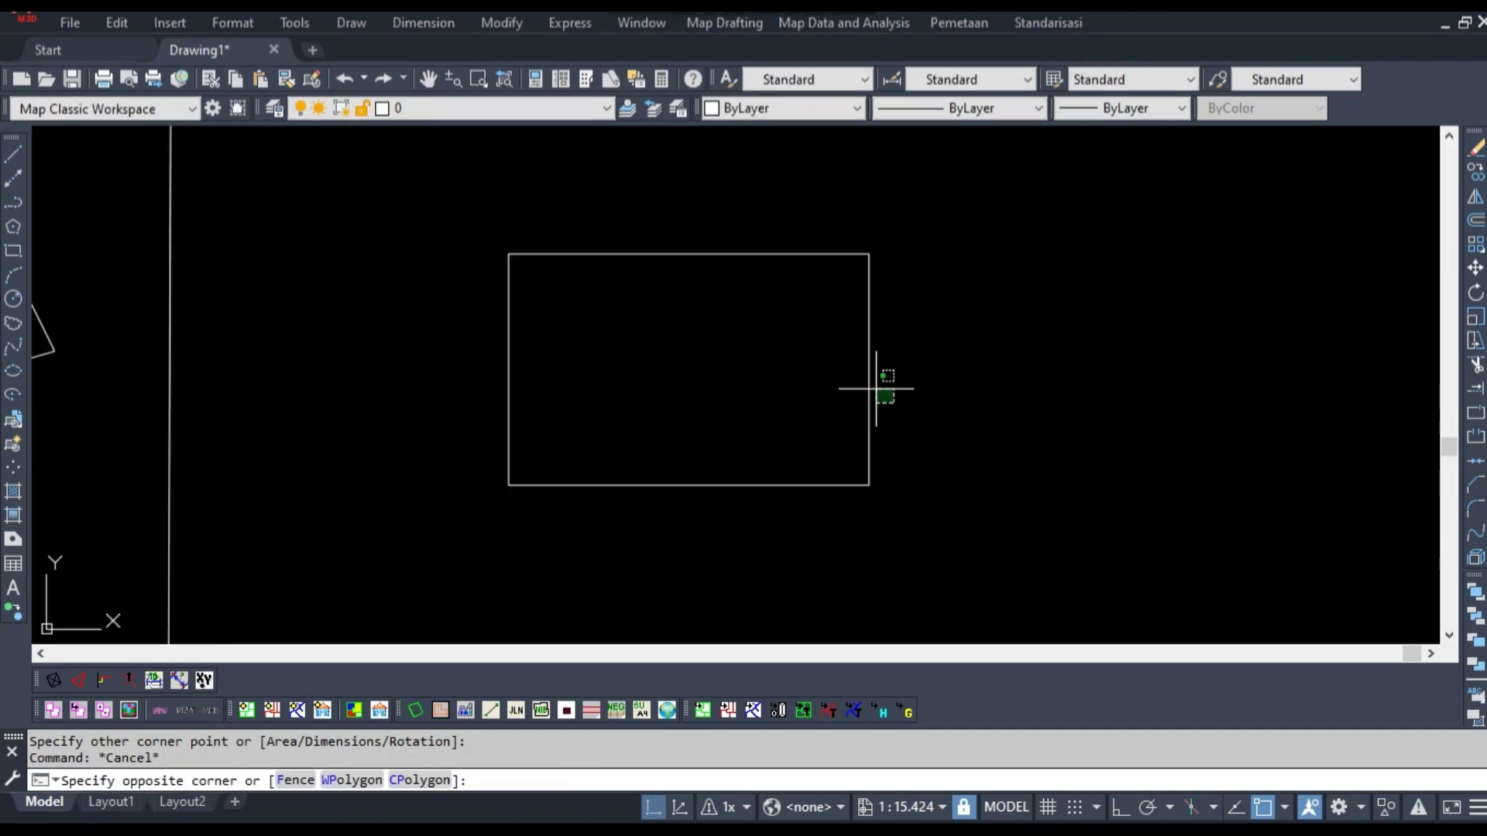
click(852, 372)
middle_drag(636, 386, 591, 292)
key(Escape)
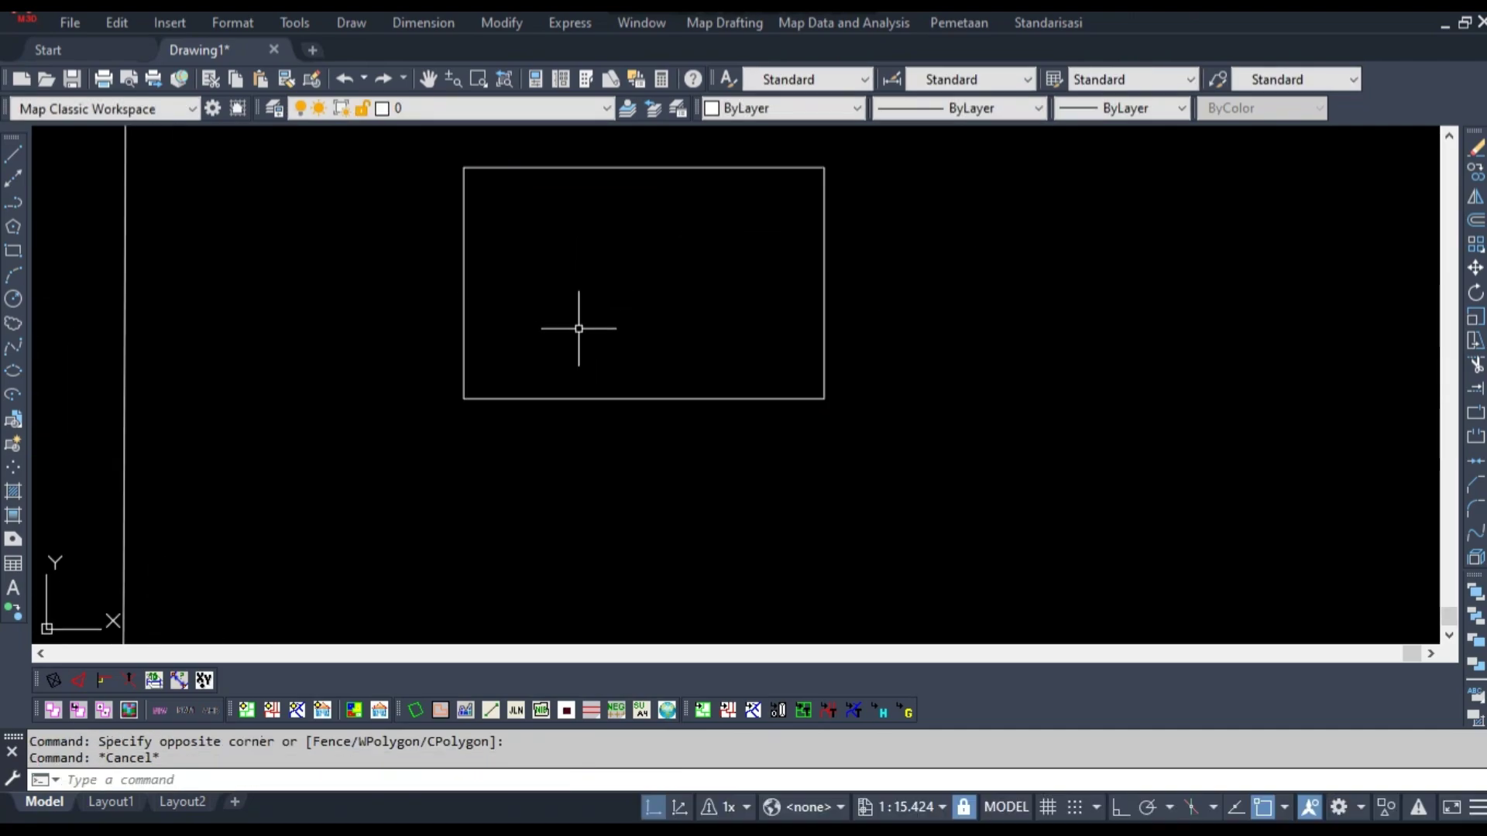
Draw a three-point arc rising to the right of the rectangle
click(13, 274)
middle_drag(1079, 371, 695, 391)
click(692, 410)
click(818, 263)
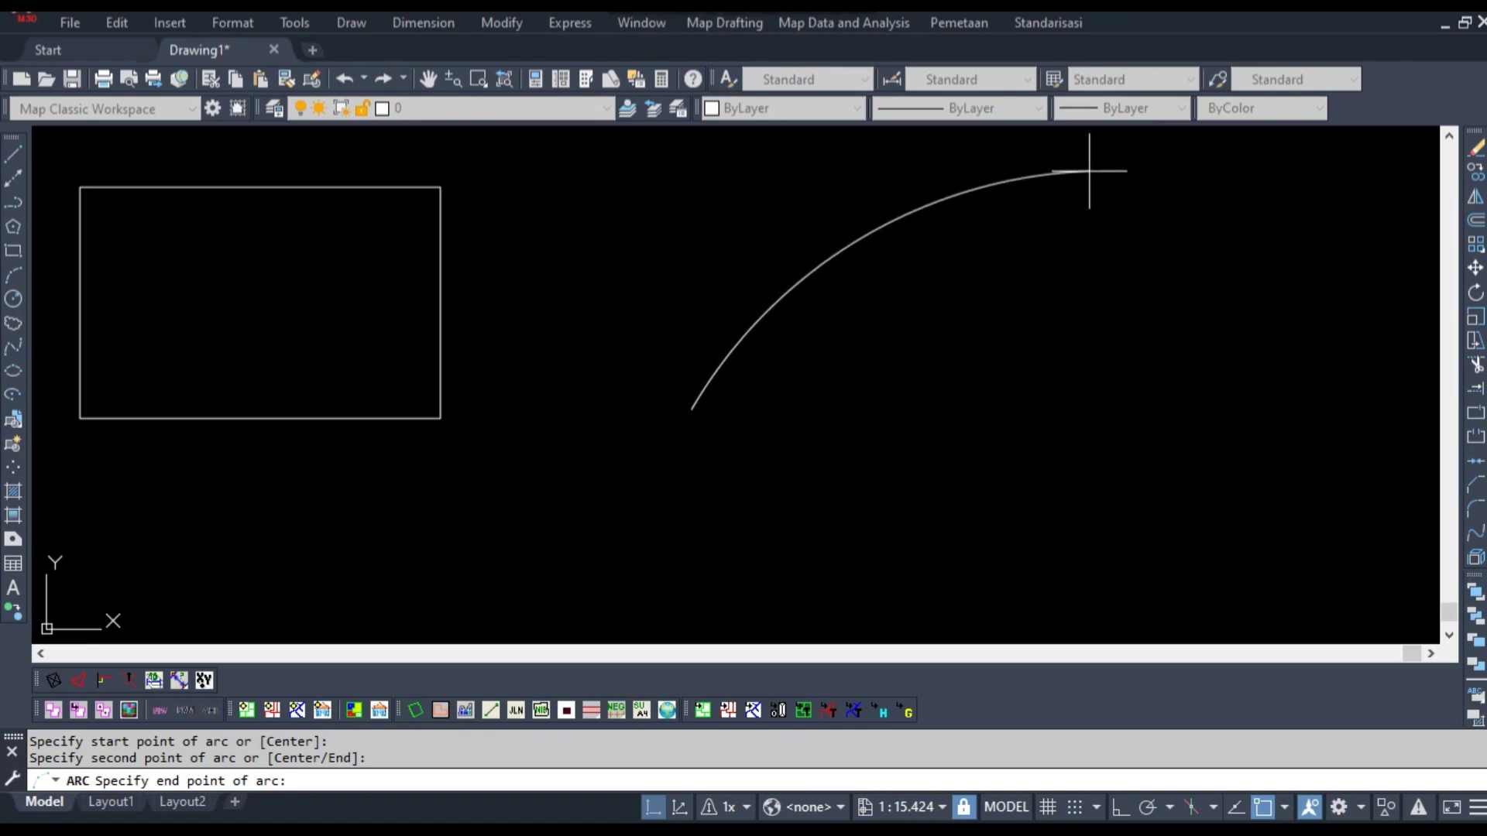
mouse_move(1099, 167)
middle_down()
mouse_move(939, 225)
mouse_move(1003, 219)
middle_up()
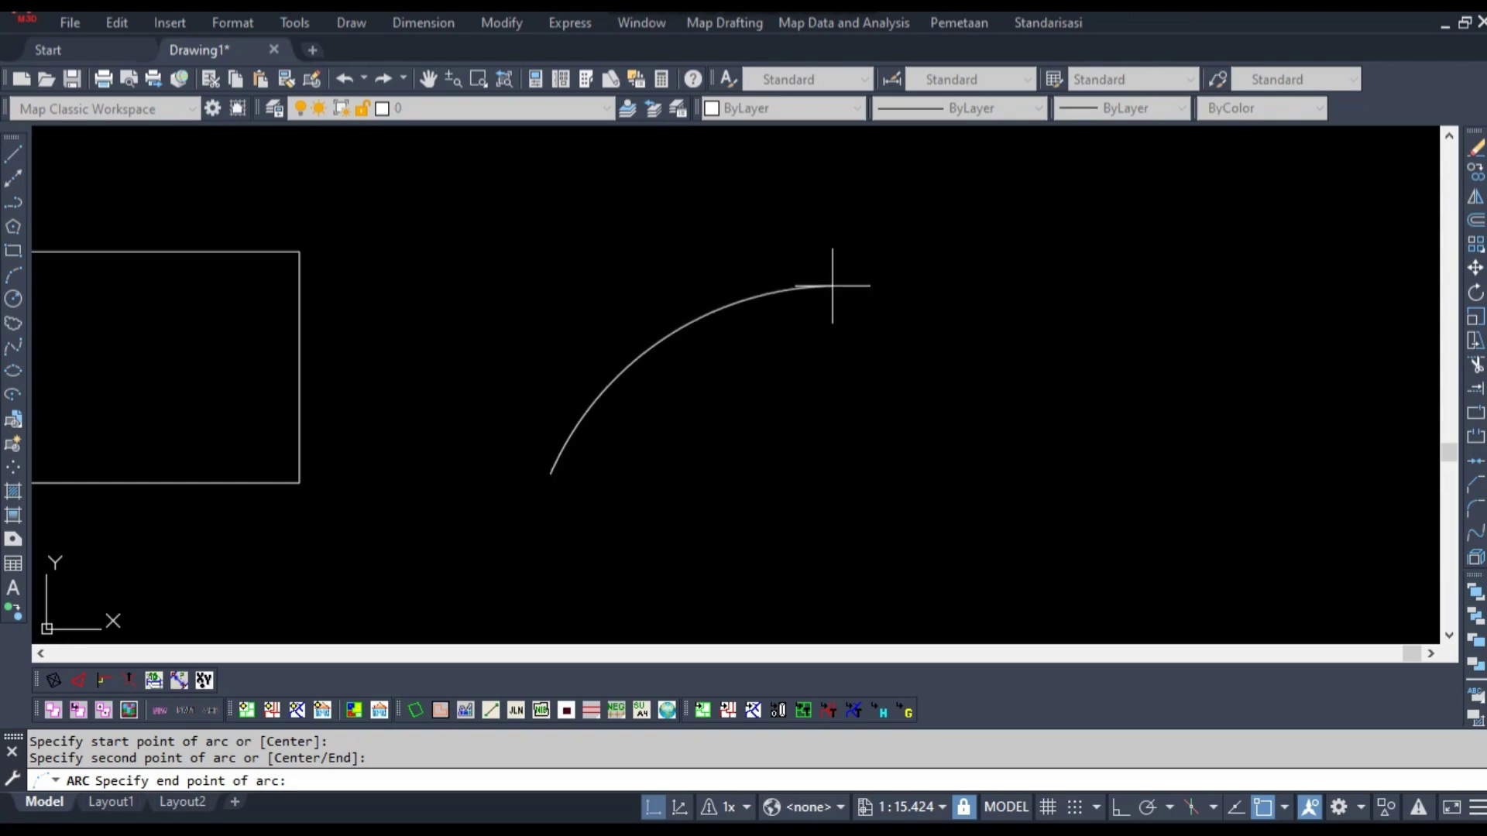
click(878, 205)
mouse_move(1000, 237)
middle_down()
mouse_move(903, 239)
mouse_move(895, 219)
middle_up()
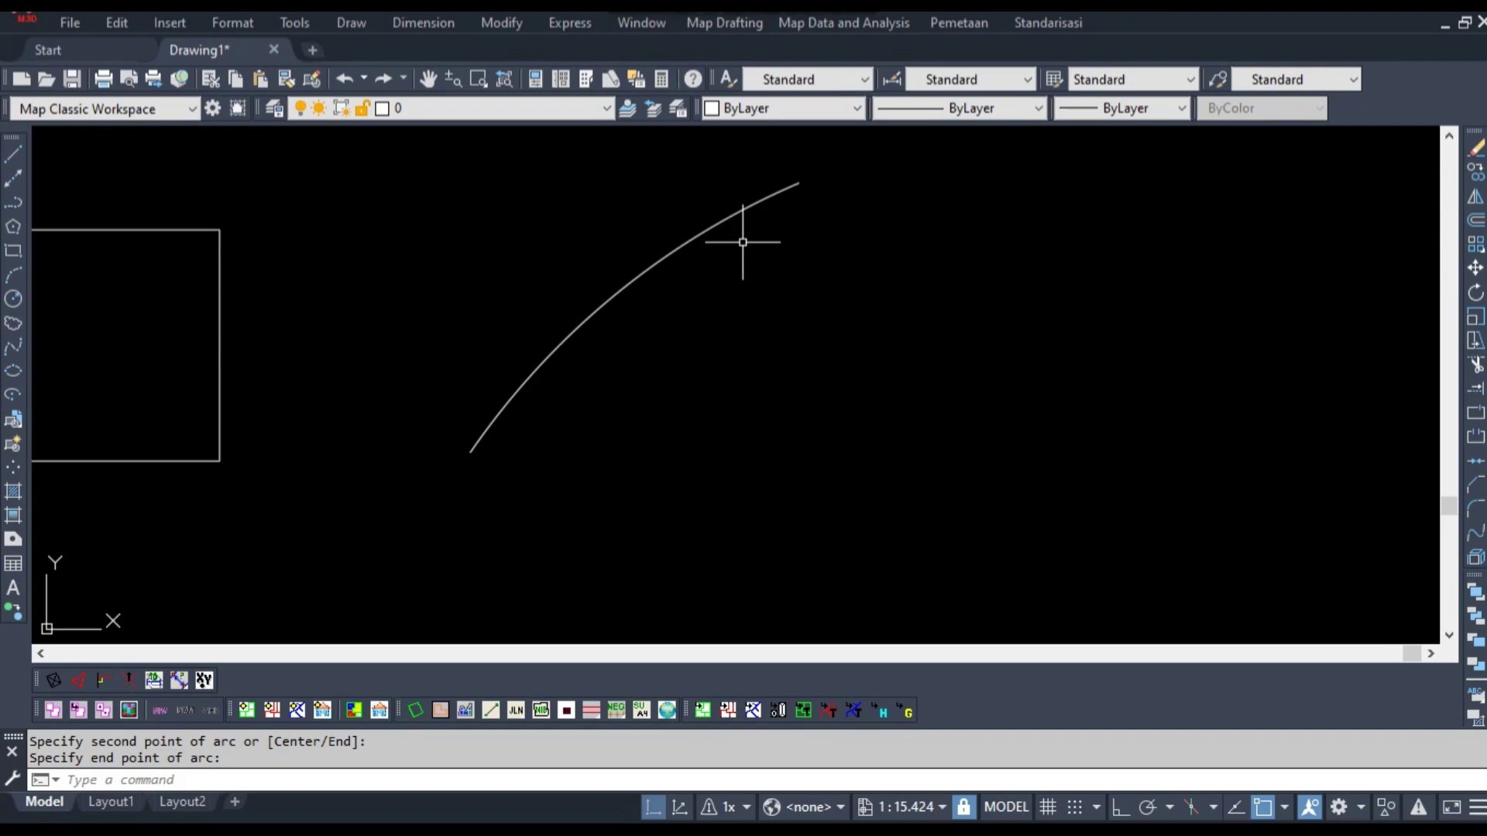
Select the arc to examine its grips and centre, and clear the selection
click(733, 223)
scroll(809, 322, down, 4)
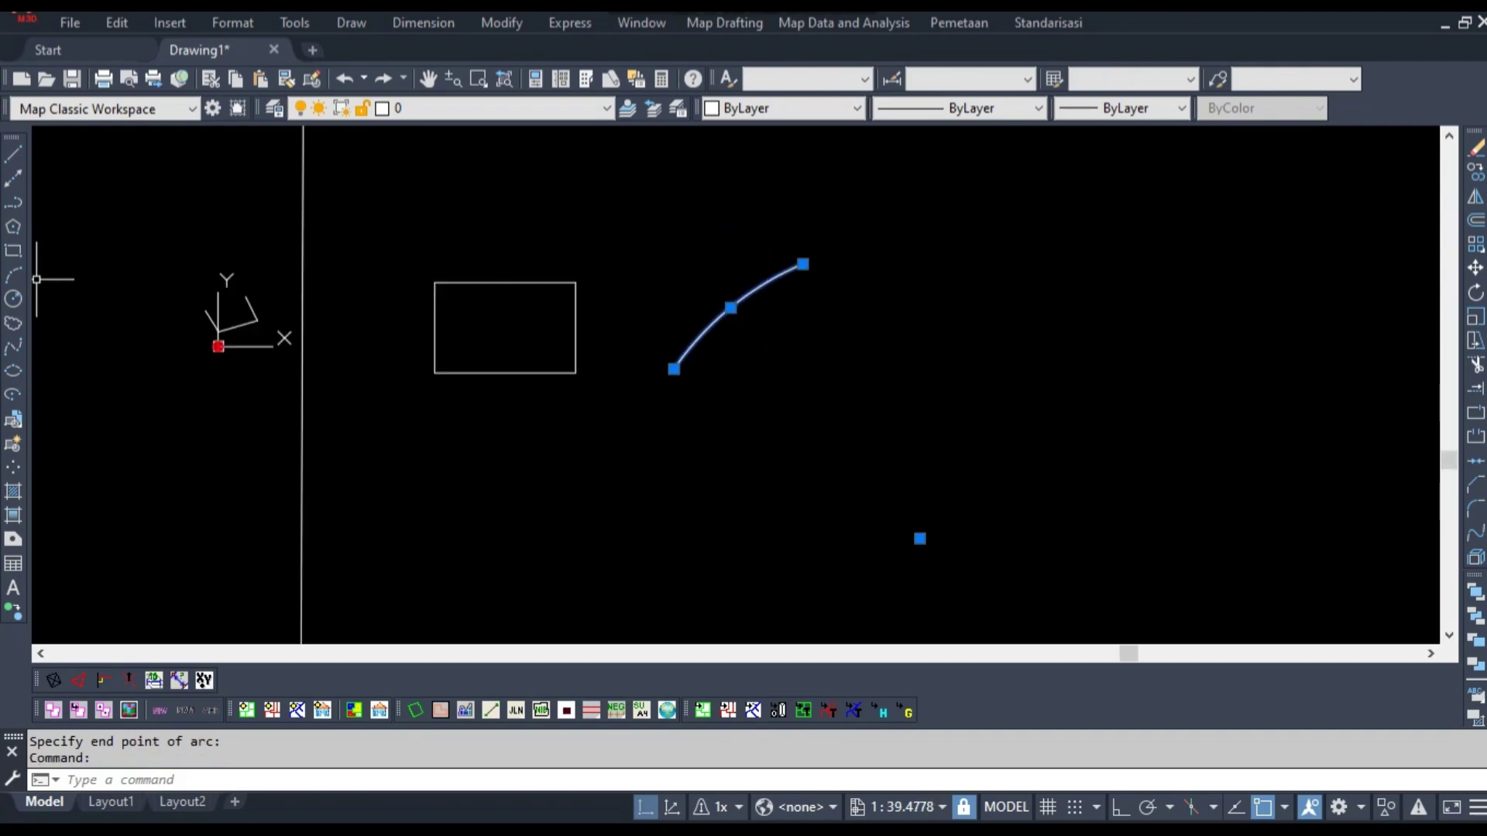
key(Escape)
click(14, 298)
middle_drag(1099, 367, 830, 392)
key(Escape)
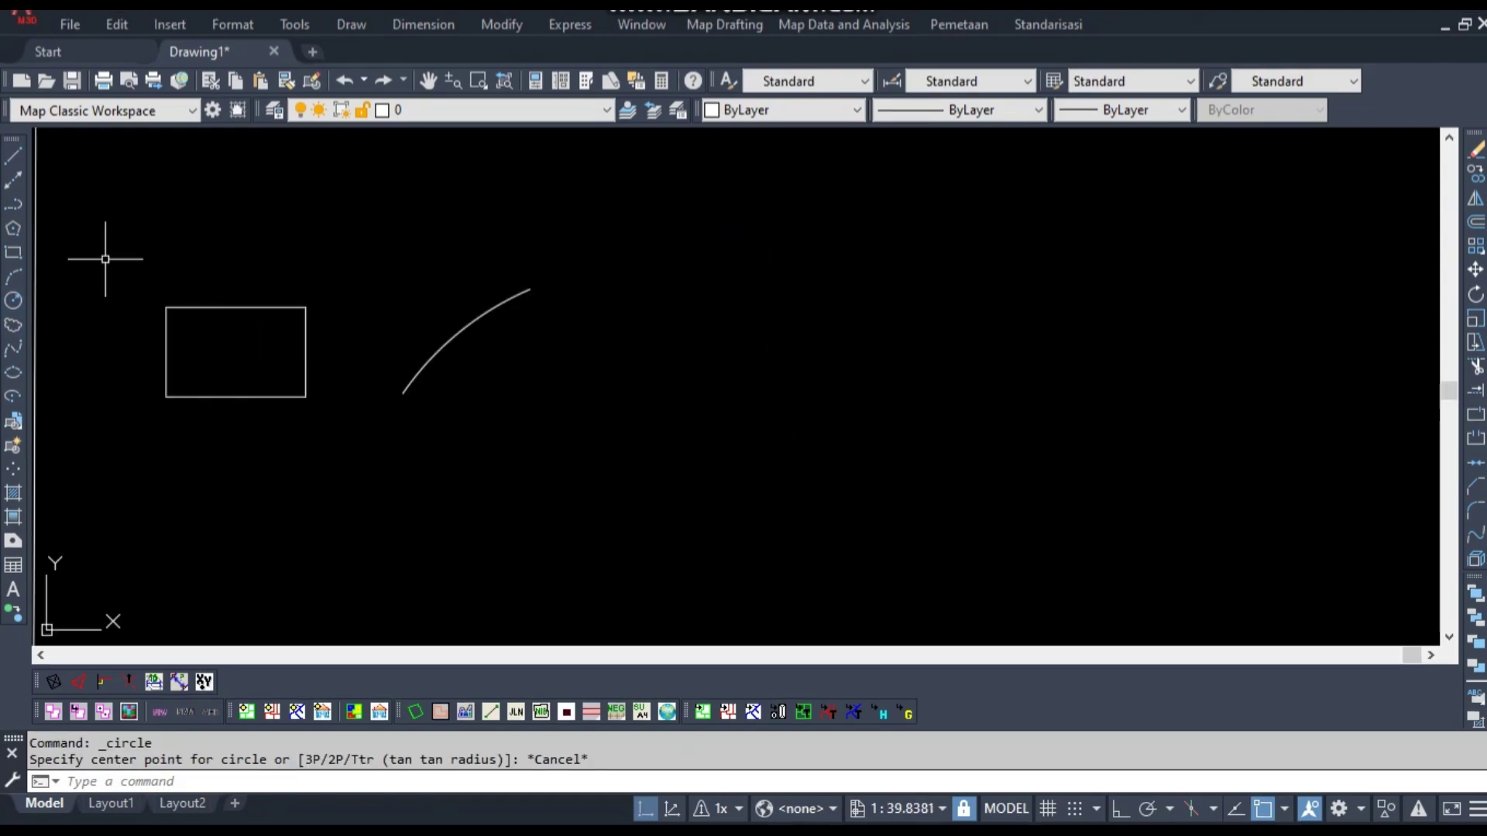
Draw a large circle to the right of the arc by its centre and radius
click(13, 299)
click(890, 321)
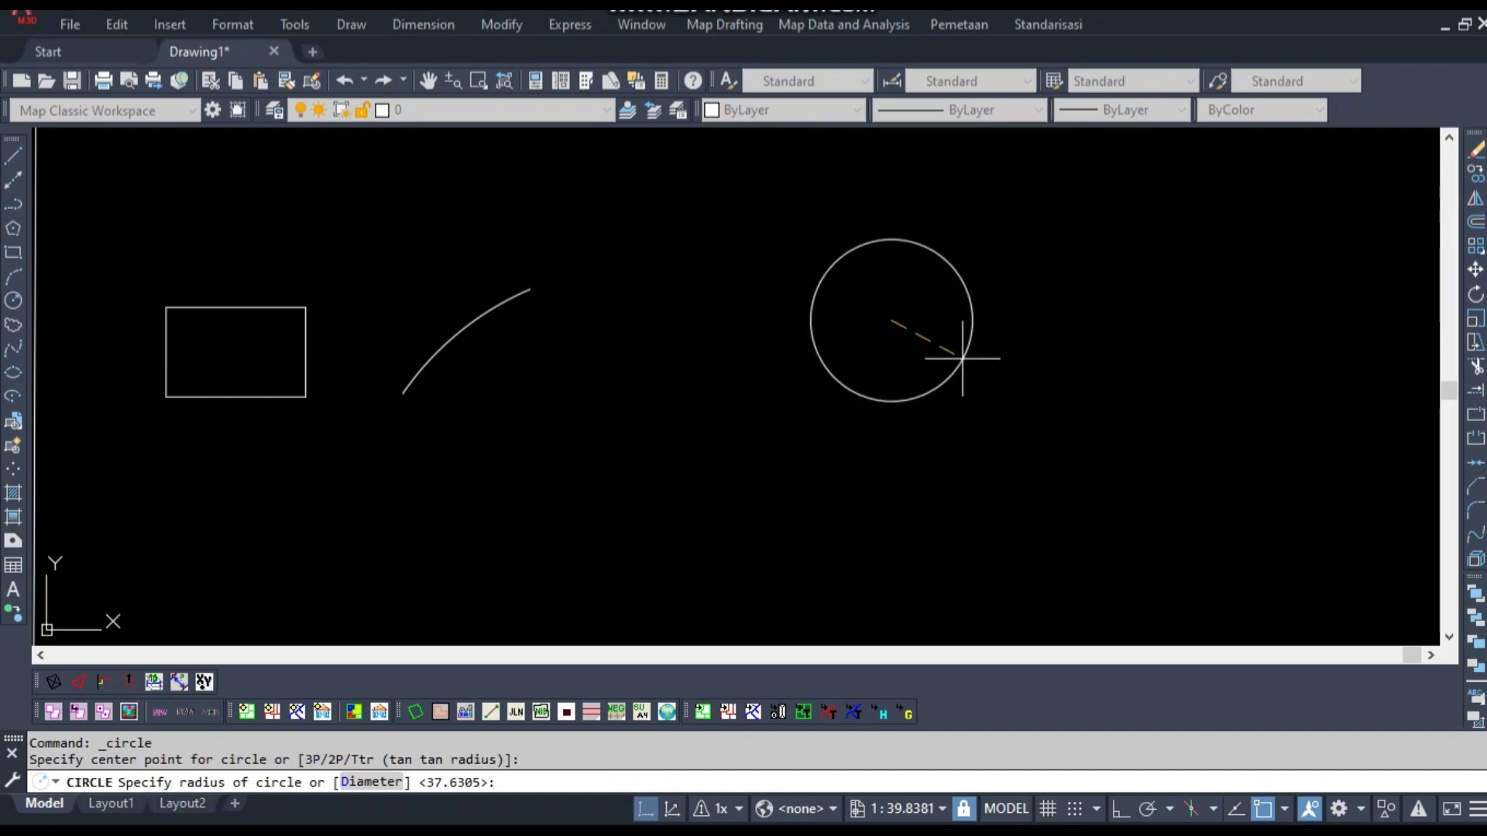
click(1045, 385)
key(Escape)
Select the circle with a crossing window several times to examine its centre and quadrant grips, clearing each selection
drag(1088, 416, 946, 322)
middle_drag(947, 322, 862, 350)
key(Escape)
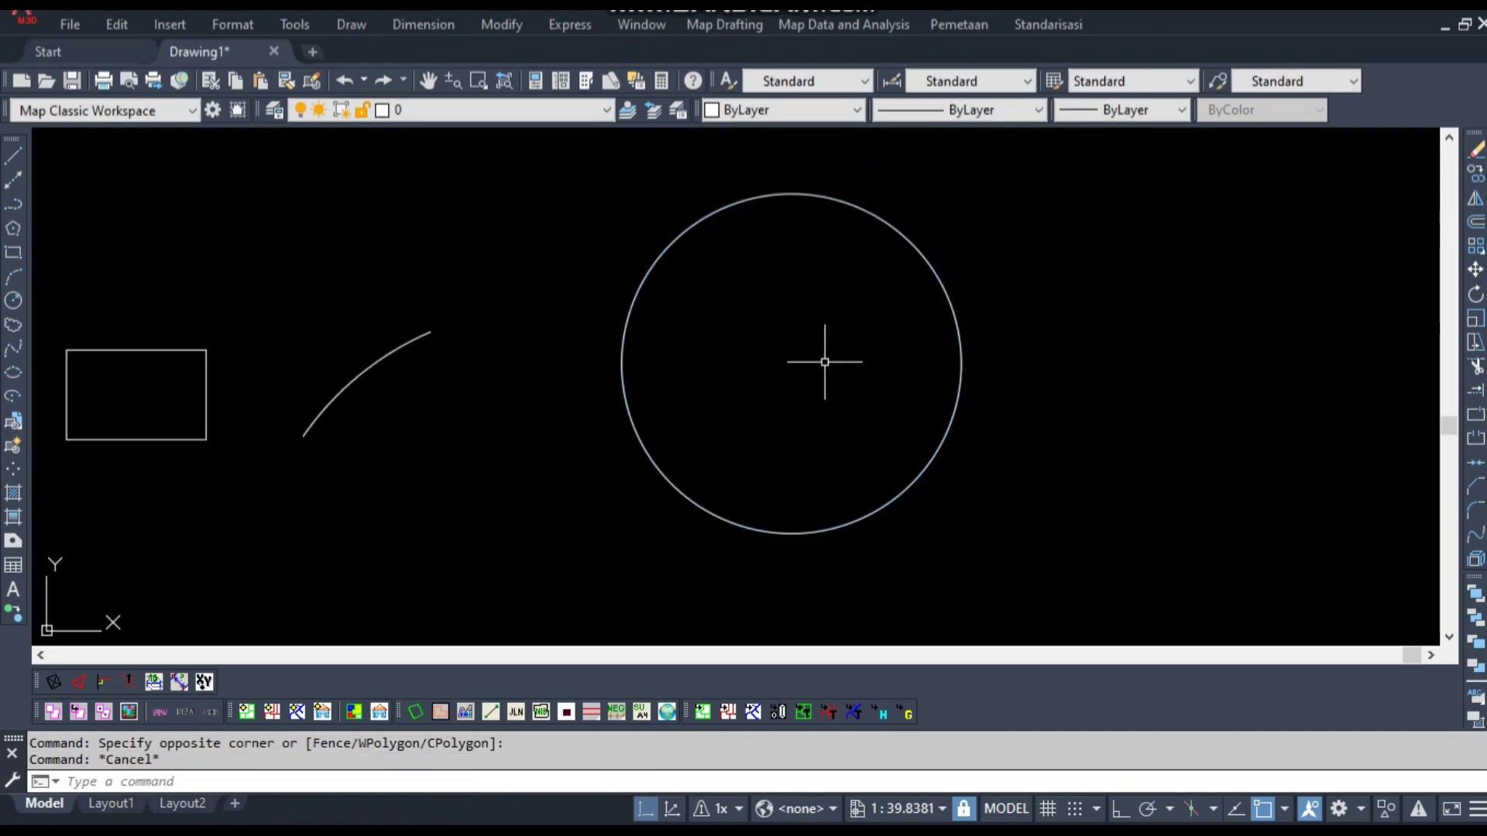
middle_drag(830, 366, 811, 371)
key(Escape)
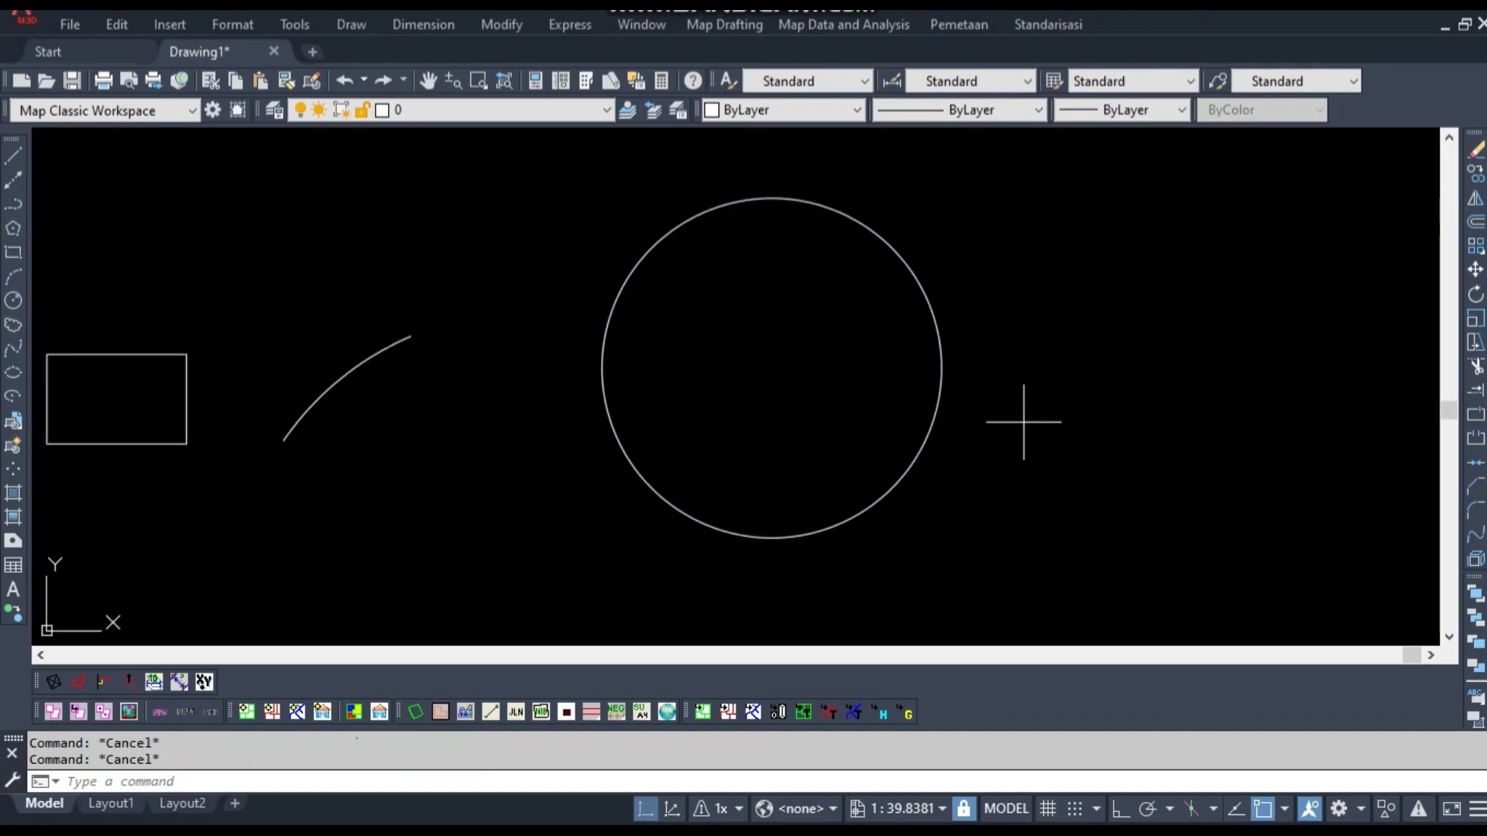
drag(1026, 425, 860, 336)
key(Escape)
drag(1047, 463, 860, 375)
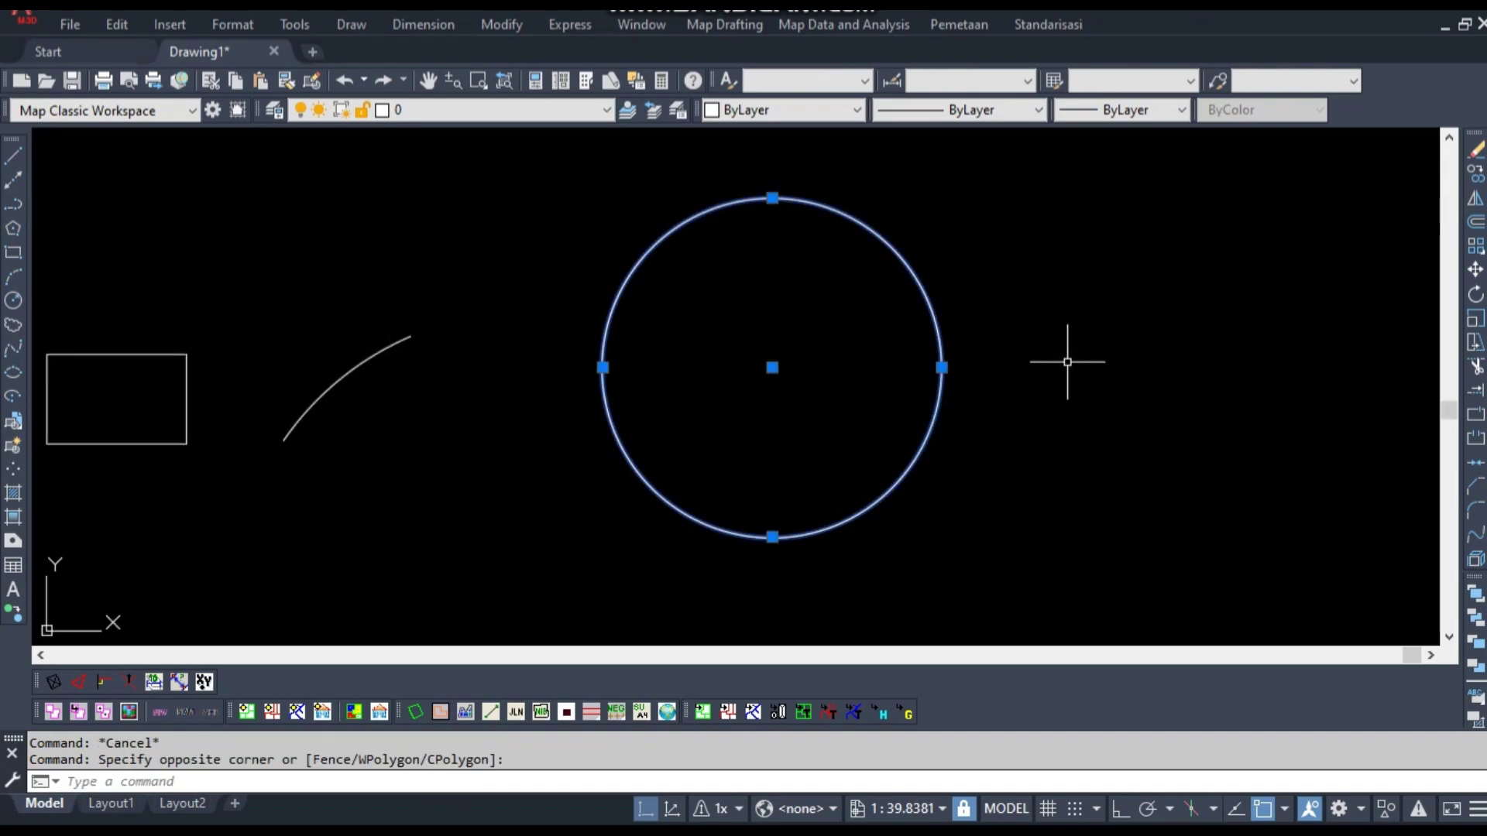
key(Escape)
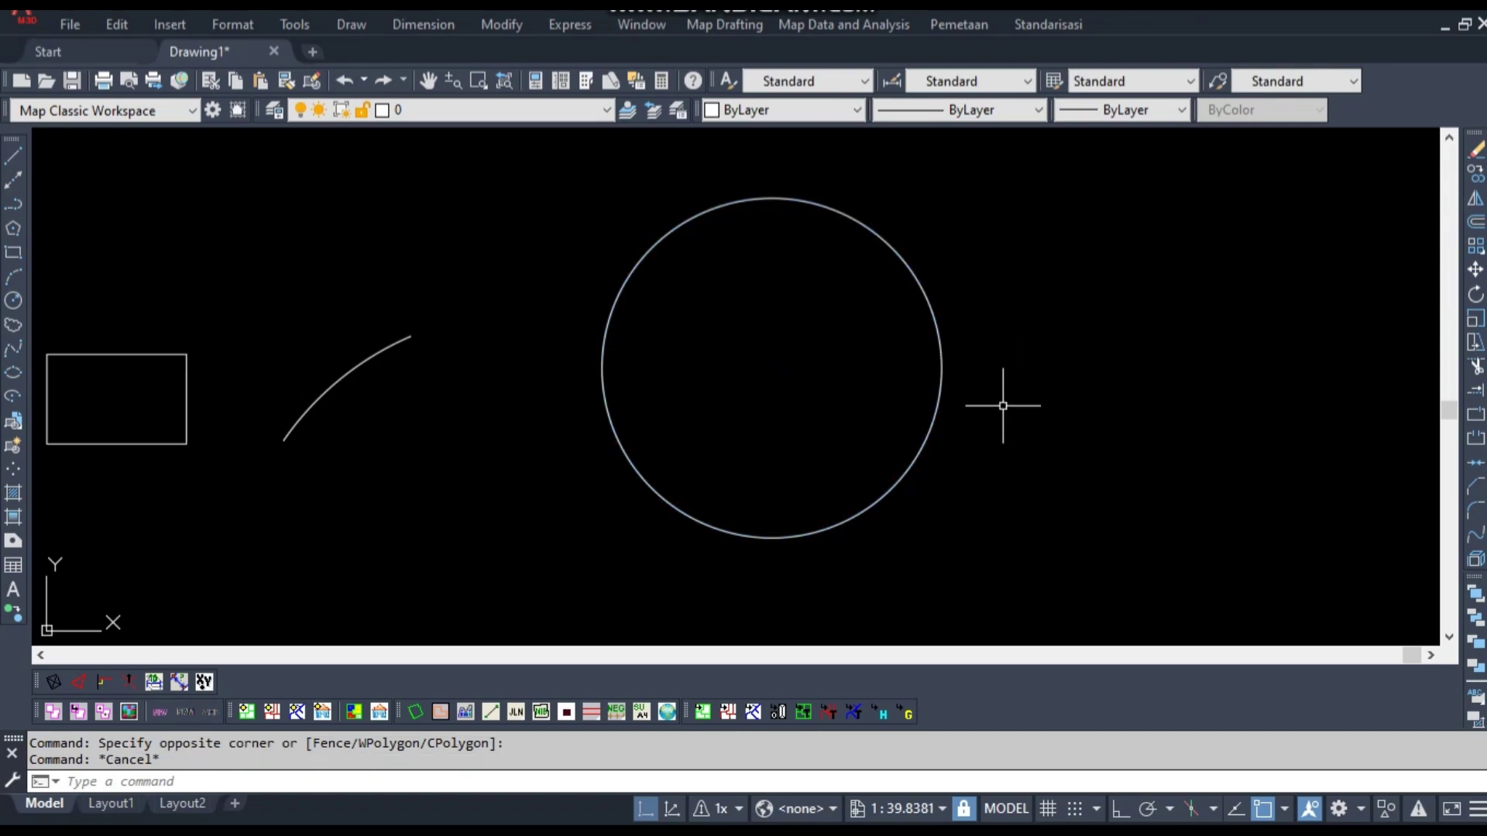
click(977, 380)
click(704, 388)
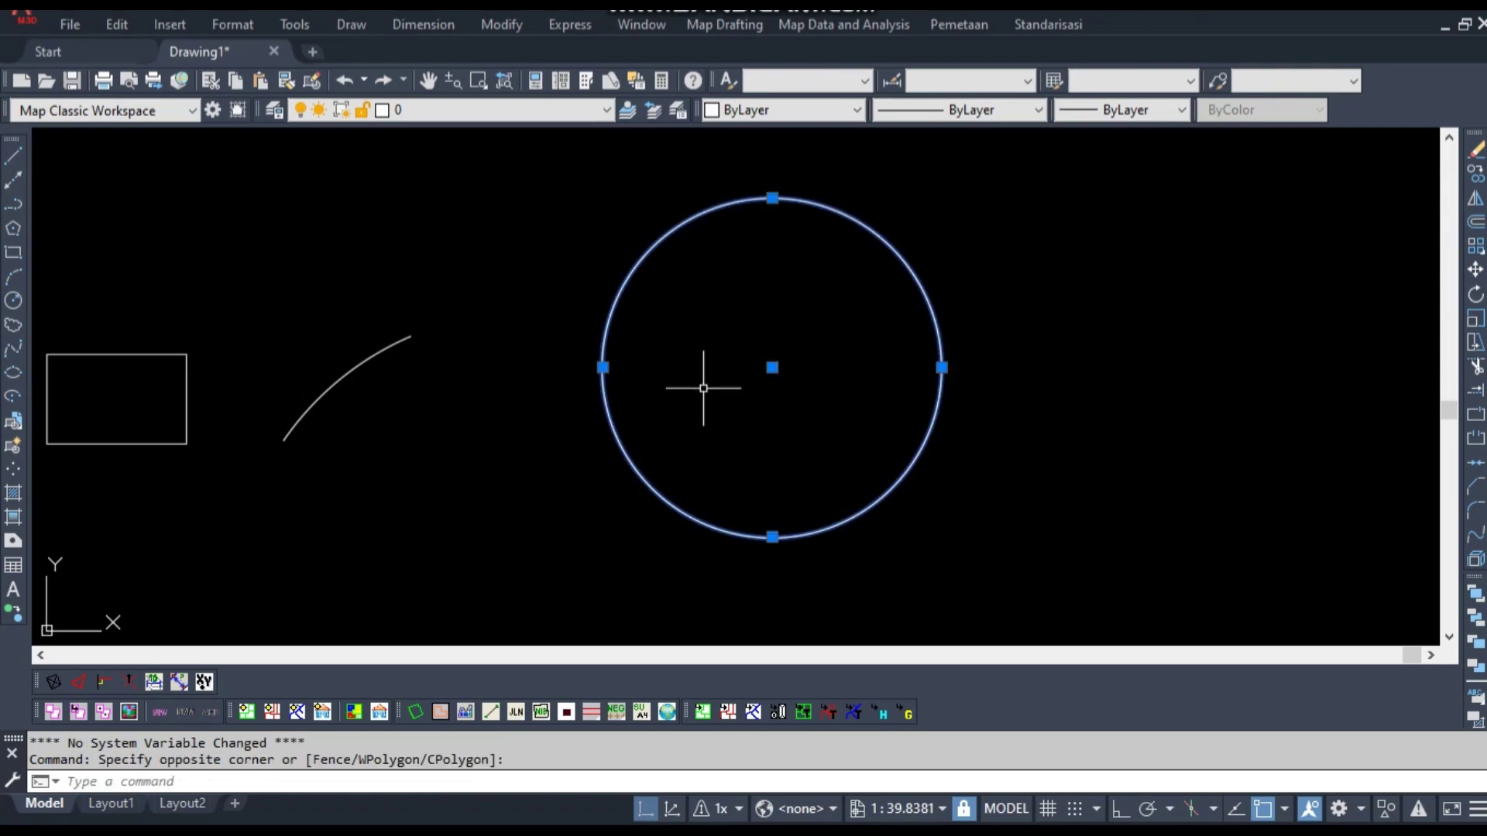
key(Escape)
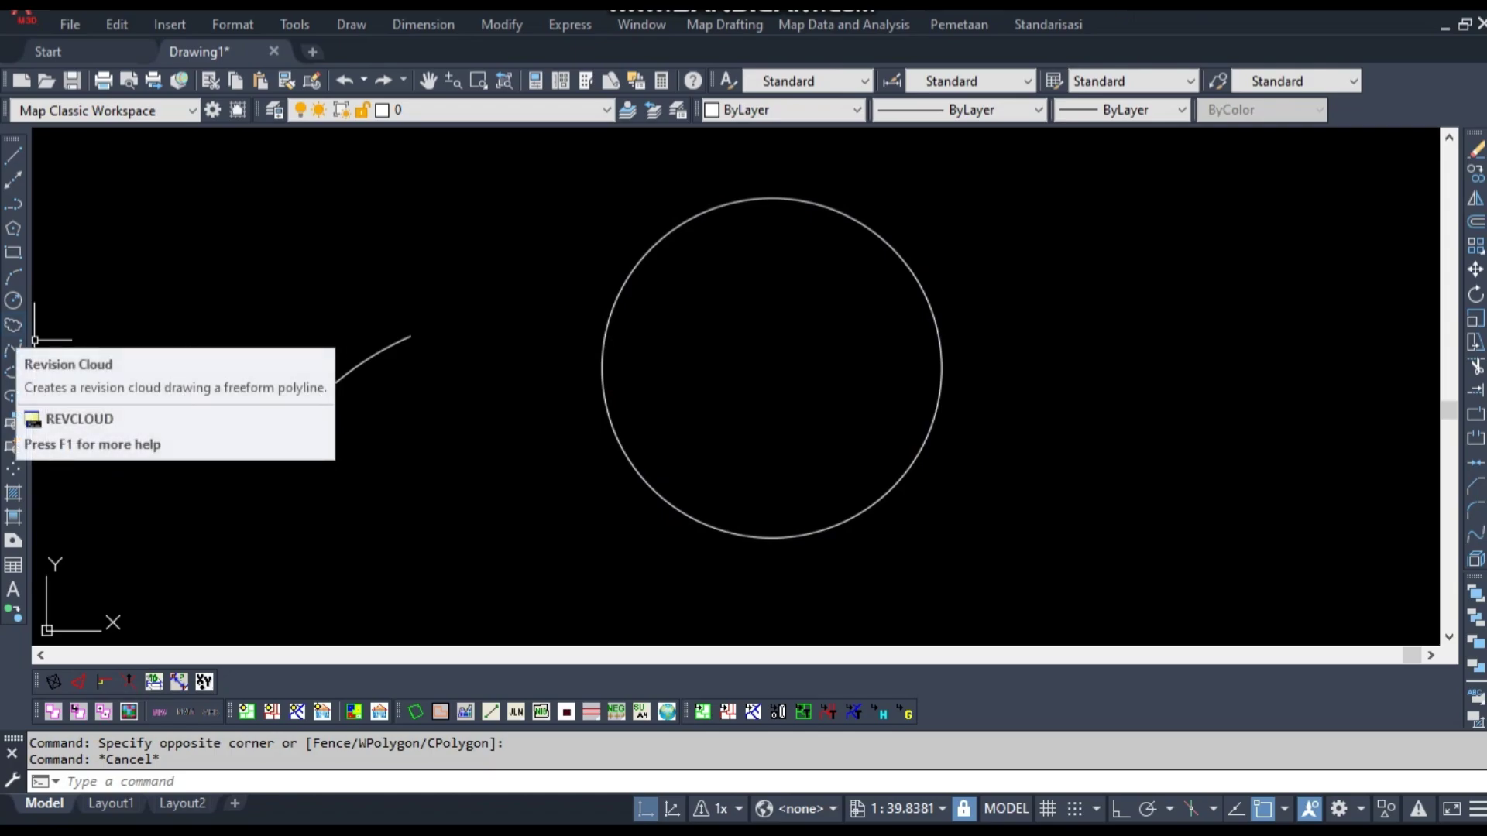
Draw a closed freehand revision cloud to the right of the circle and select it to examine it as one object
click(13, 324)
click(1220, 361)
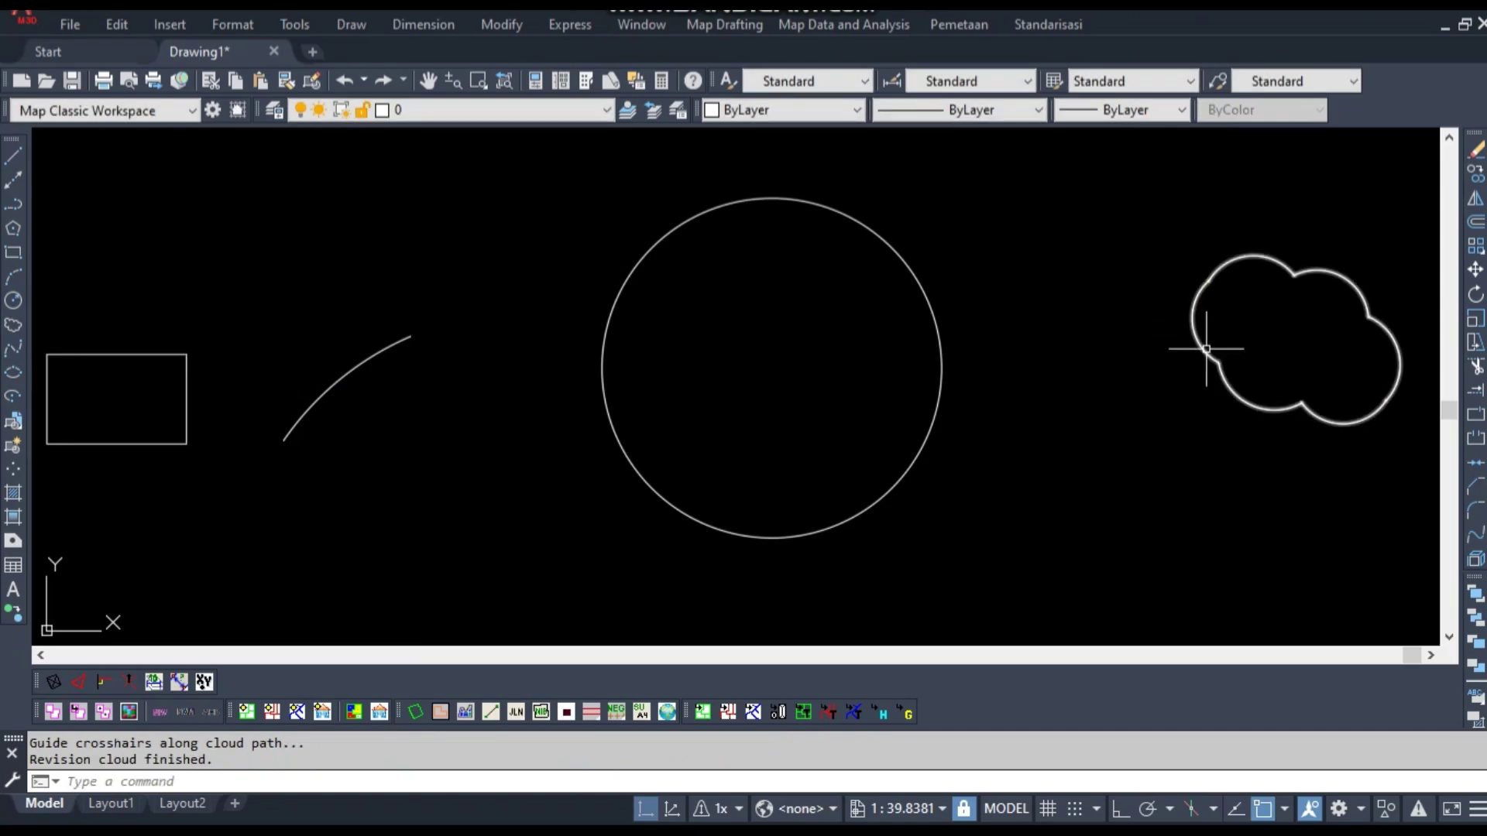
click(1279, 414)
middle_drag(1280, 415, 939, 425)
click(1070, 426)
click(1005, 375)
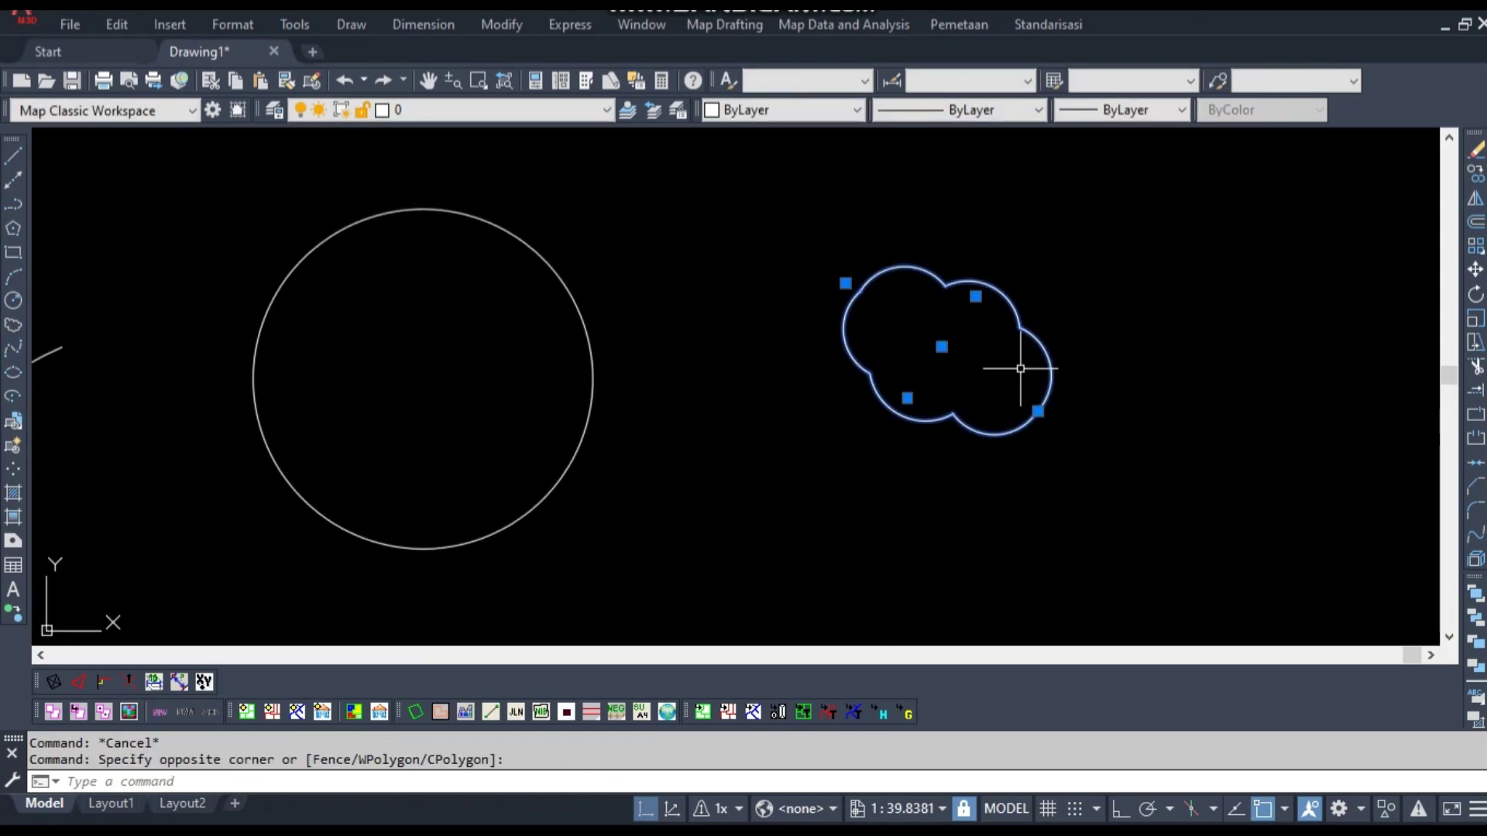
key(Escape)
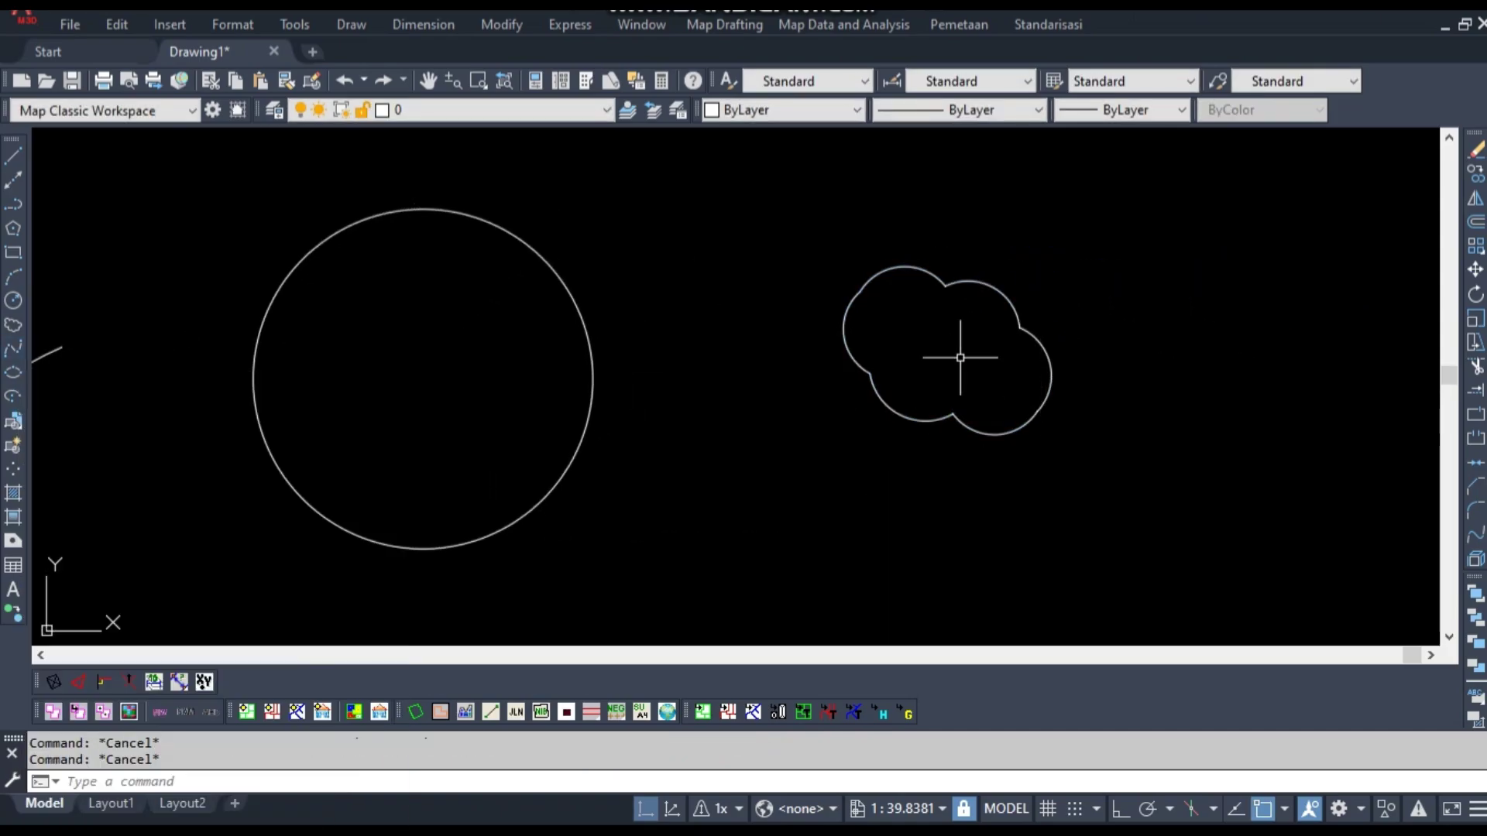
Draw a wavy open spline to the right of the revision cloud, with its far end hooking back
click(13, 348)
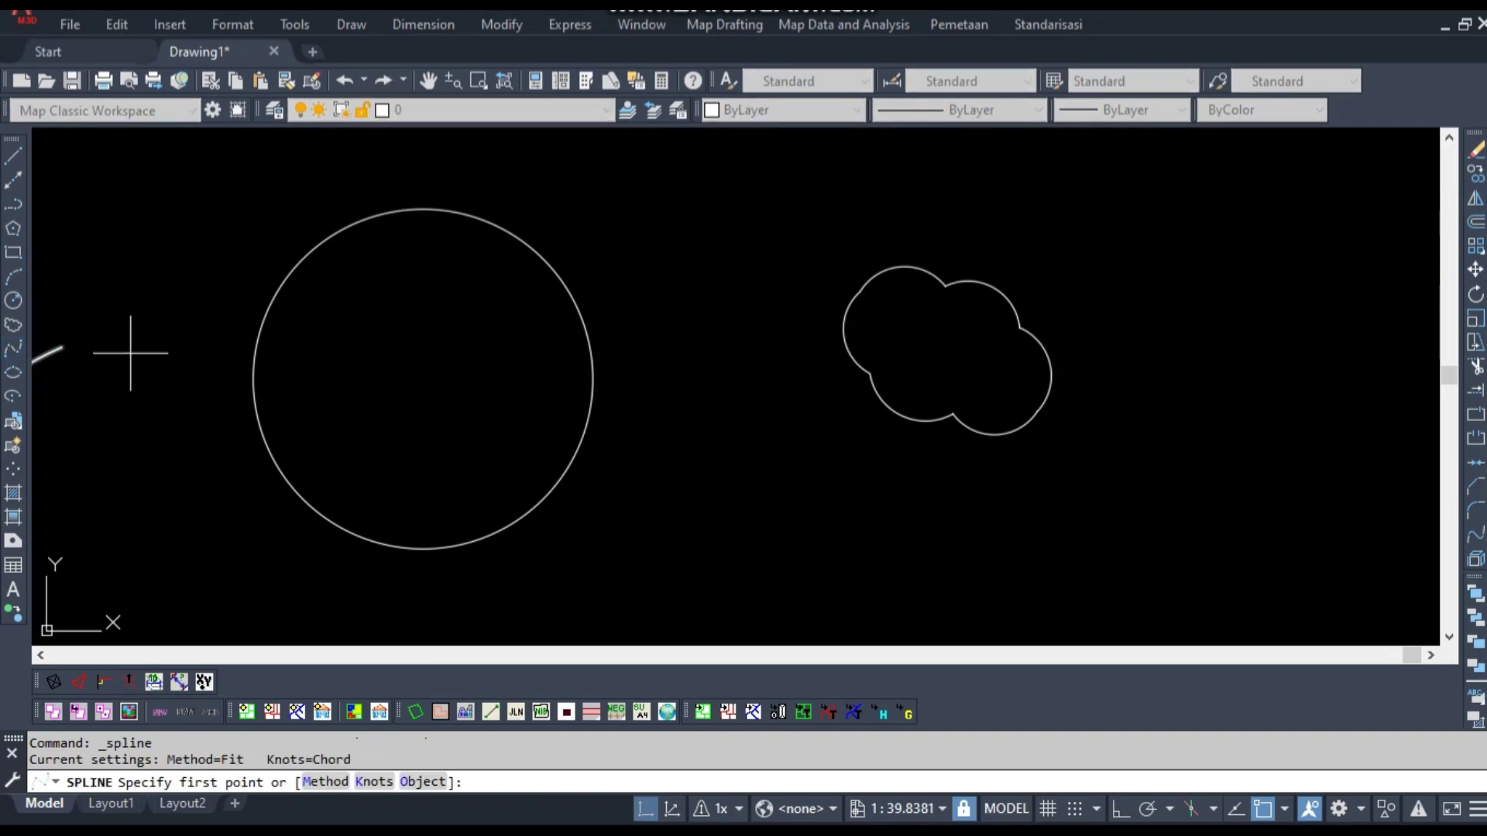
click(1196, 333)
middle_drag(1258, 262, 1067, 294)
click(1127, 287)
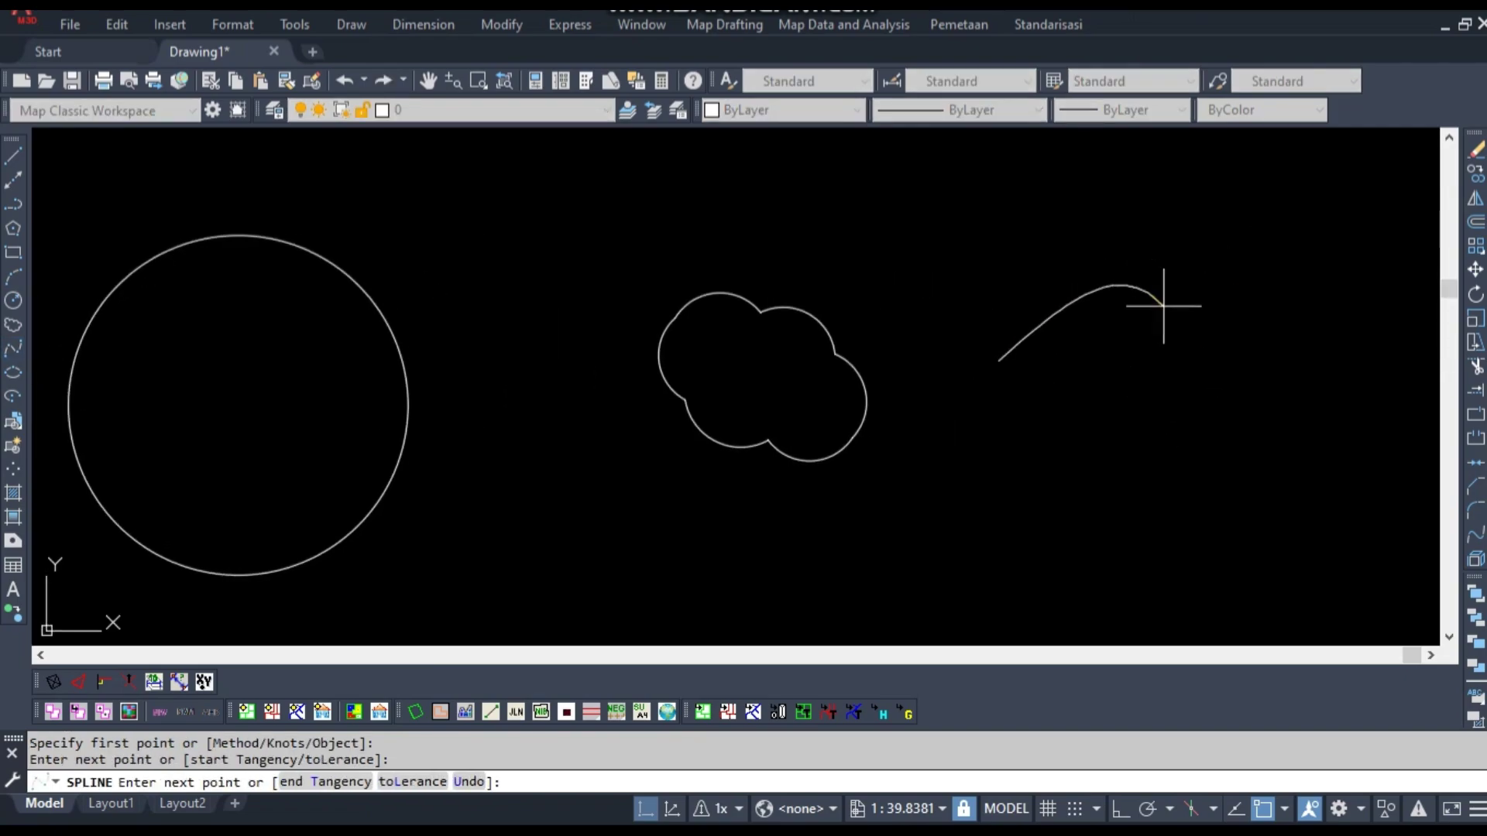
click(1263, 310)
middle_drag(1302, 289, 1022, 308)
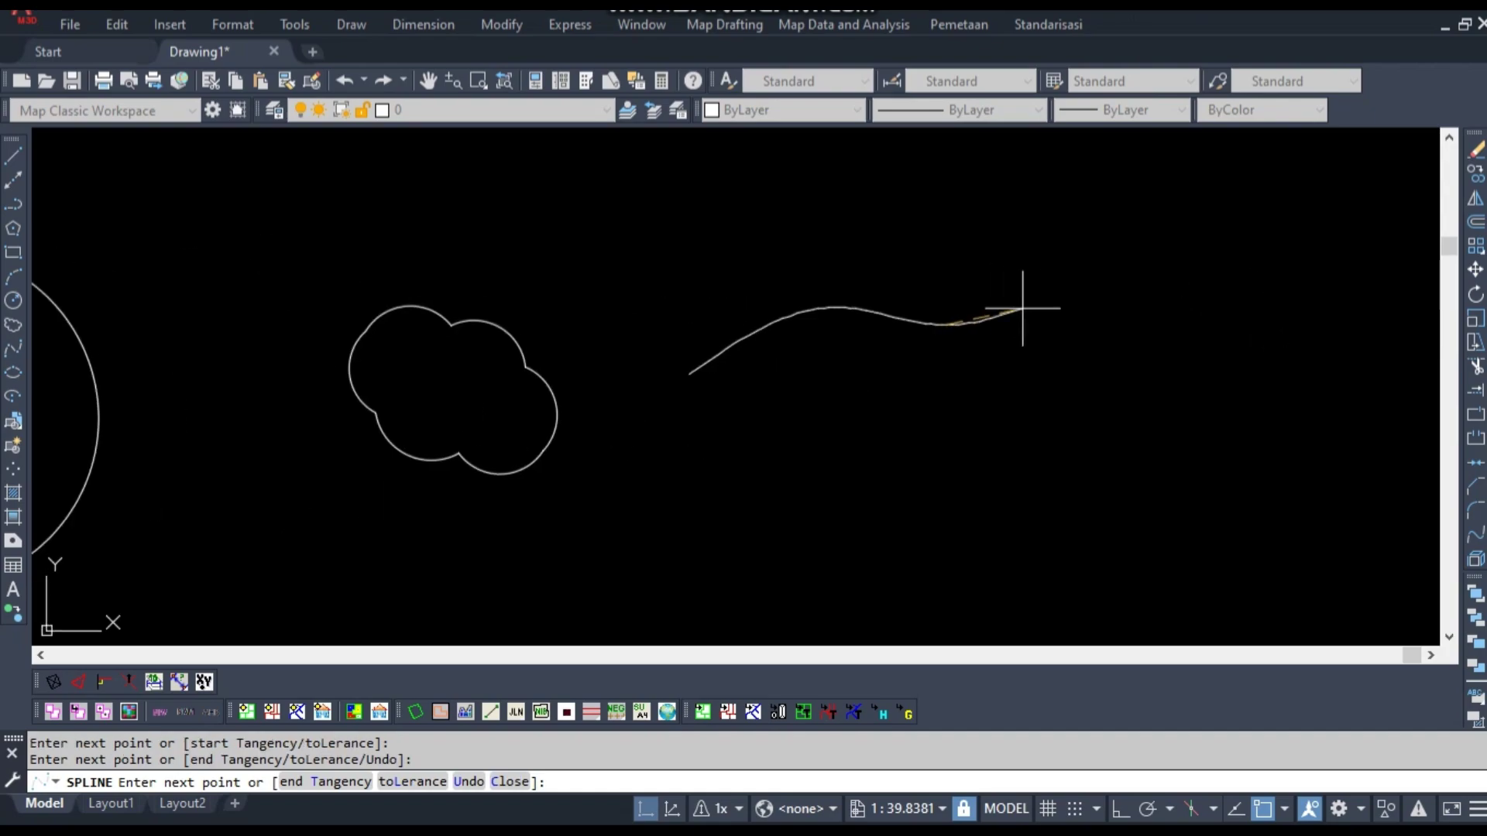
click(1024, 308)
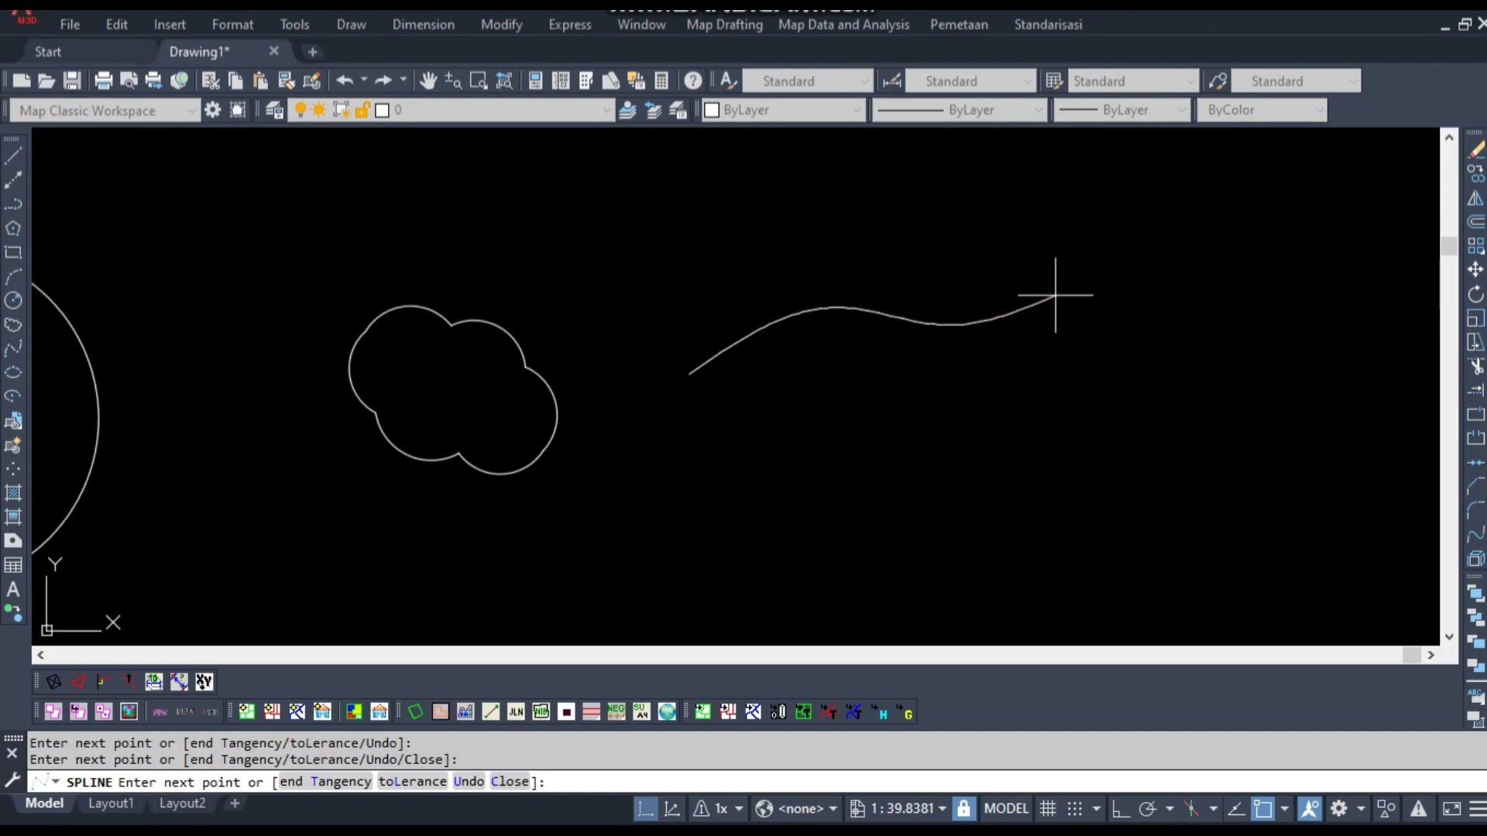
click(1126, 234)
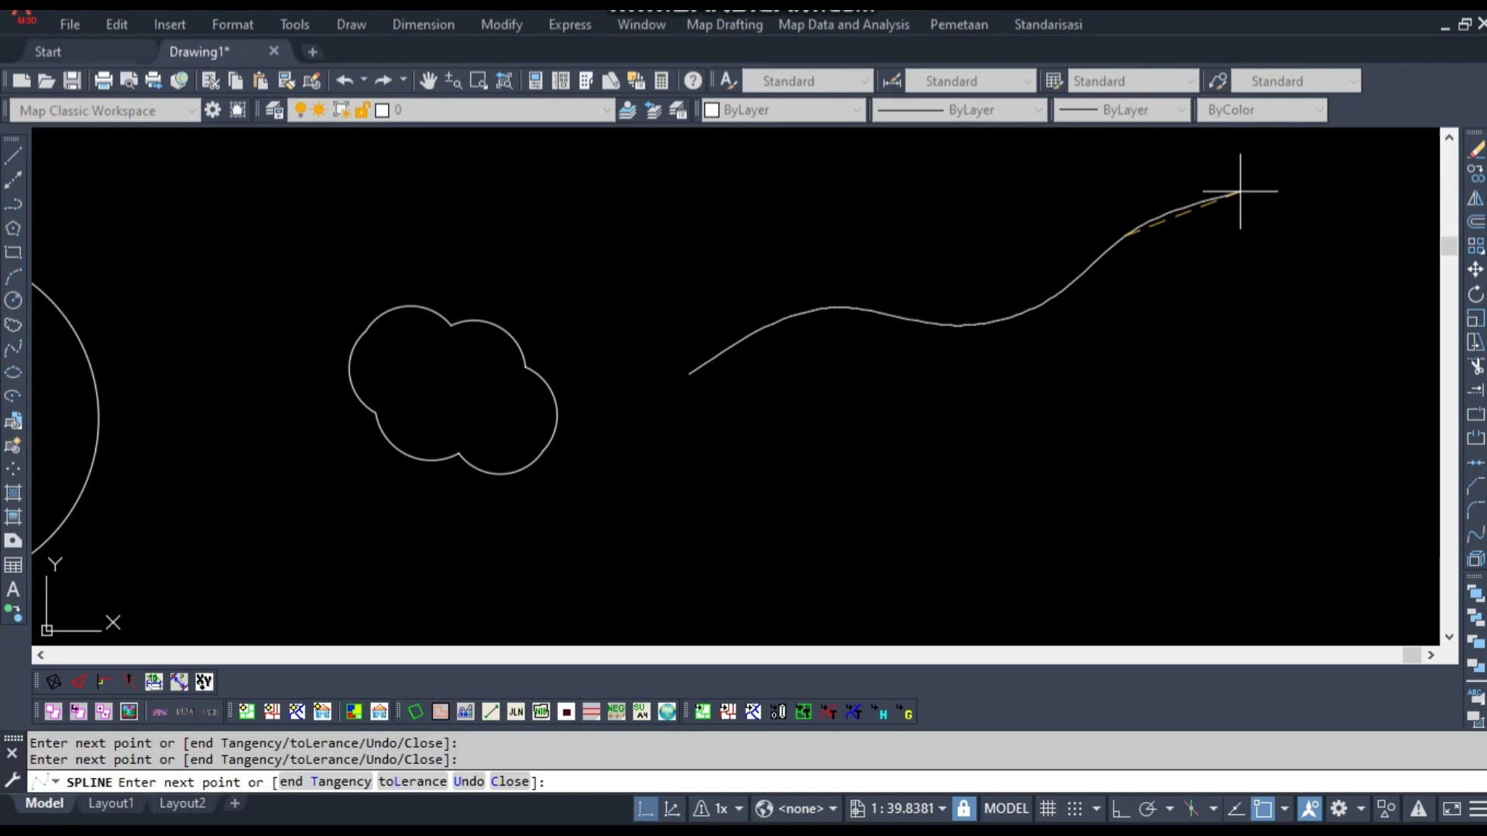
middle_drag(1265, 242, 1152, 249)
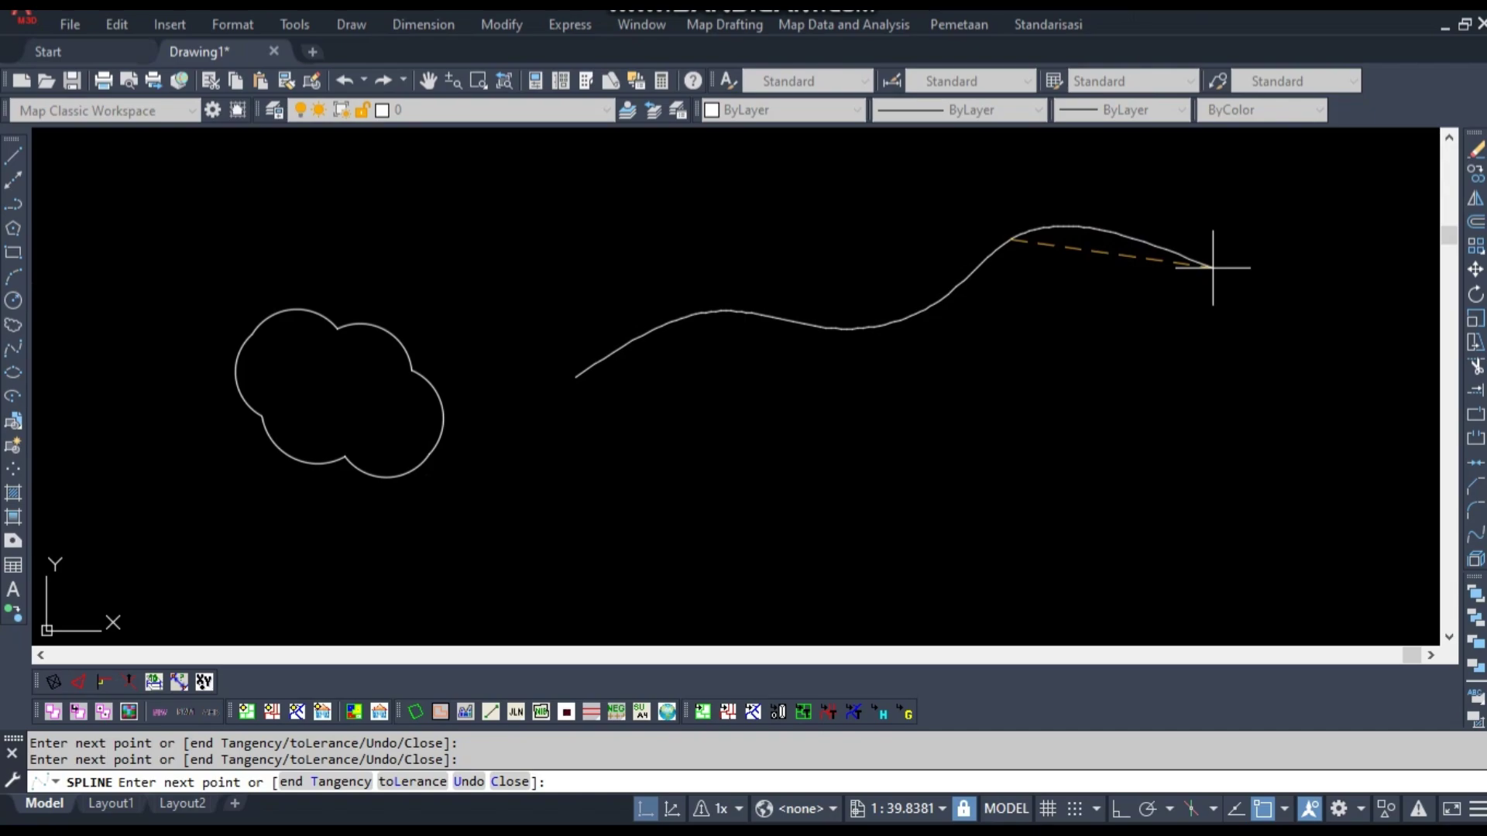
click(1227, 265)
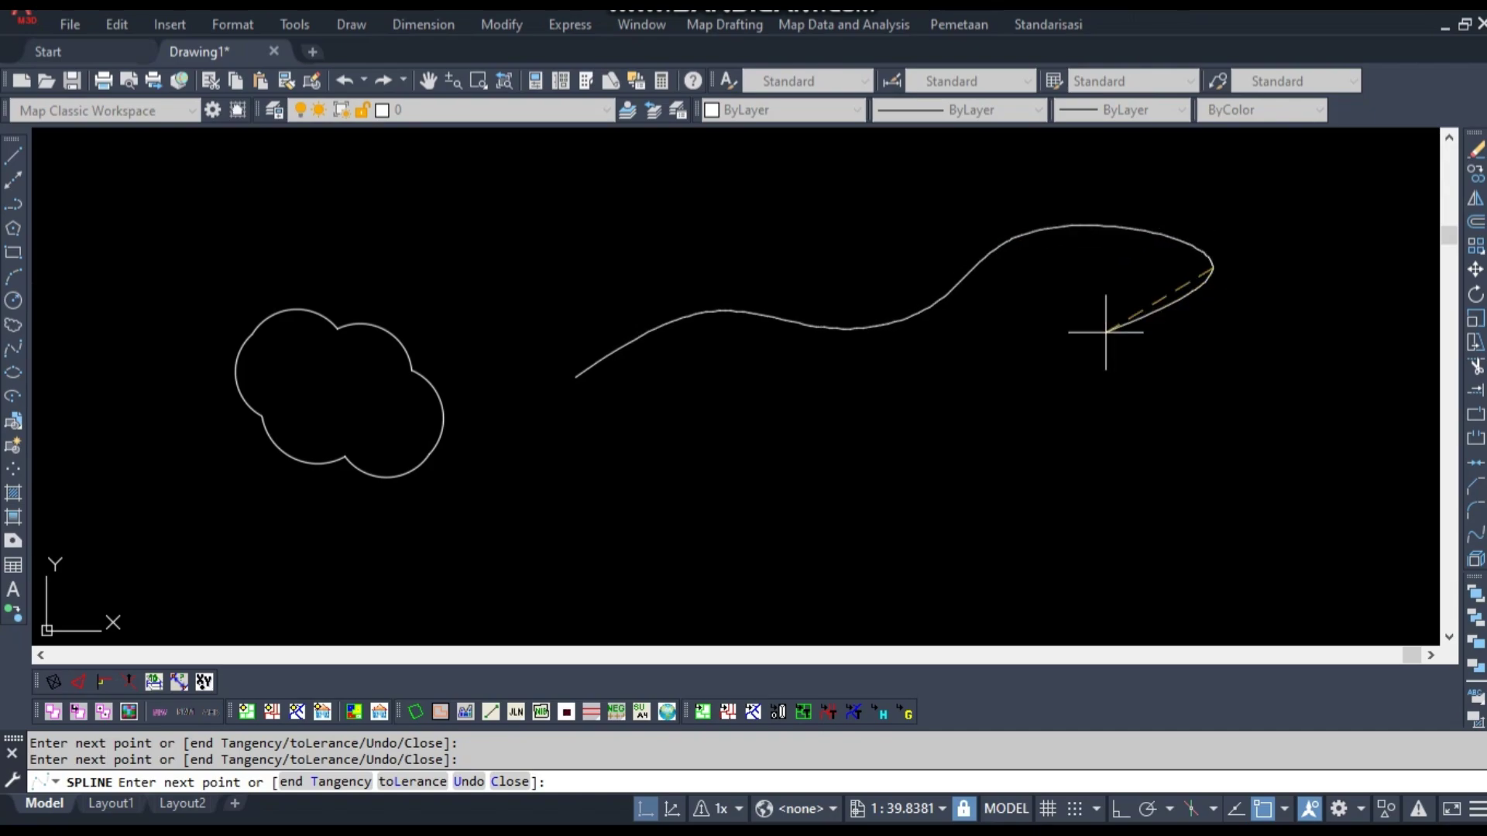
key(Return)
click(1155, 298)
middle_drag(732, 405, 859, 394)
key(Escape)
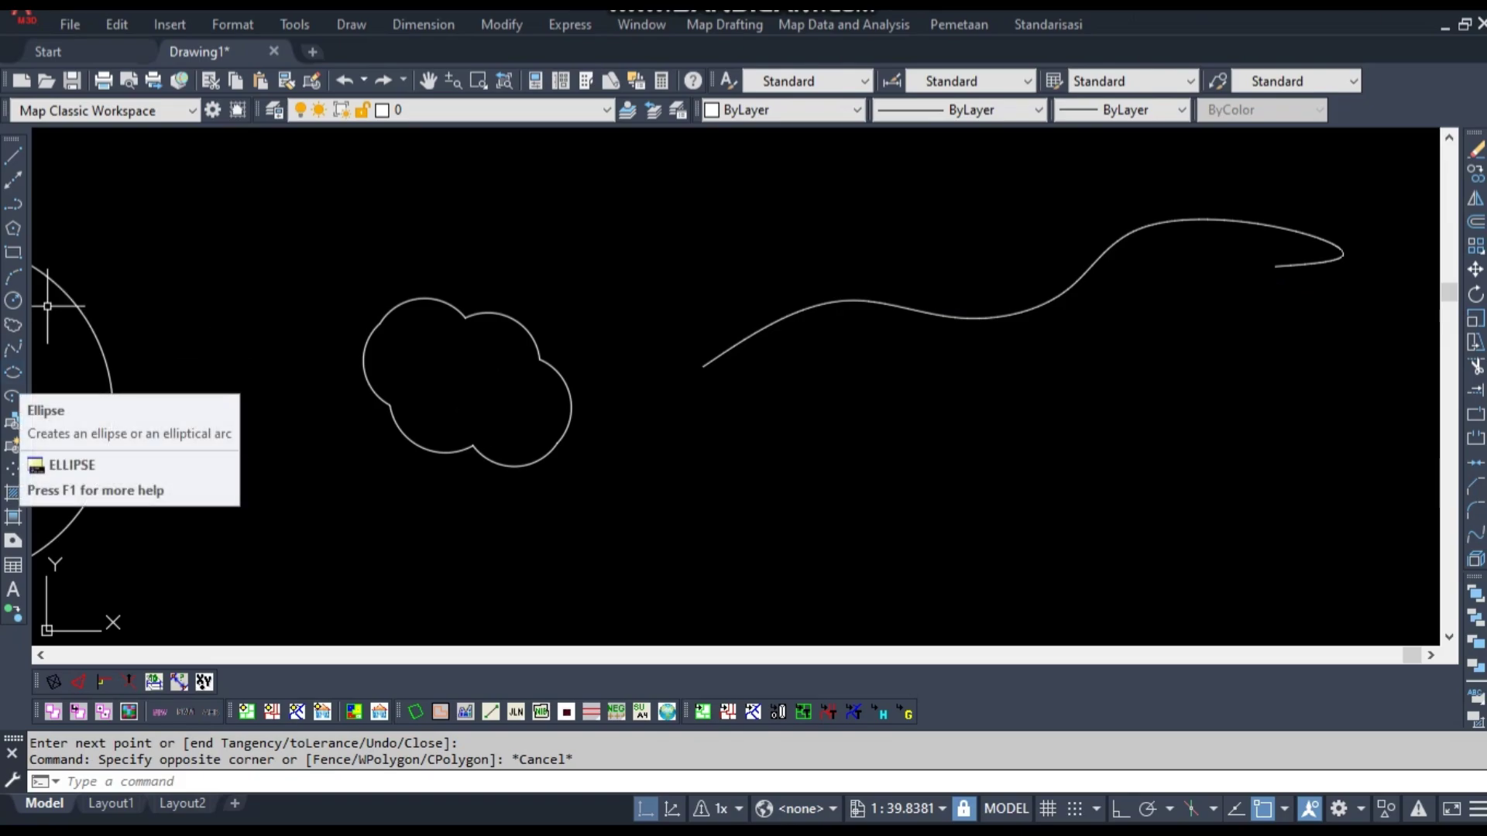
click(13, 373)
middle_drag(1164, 507, 996, 362)
click(979, 392)
click(1167, 431)
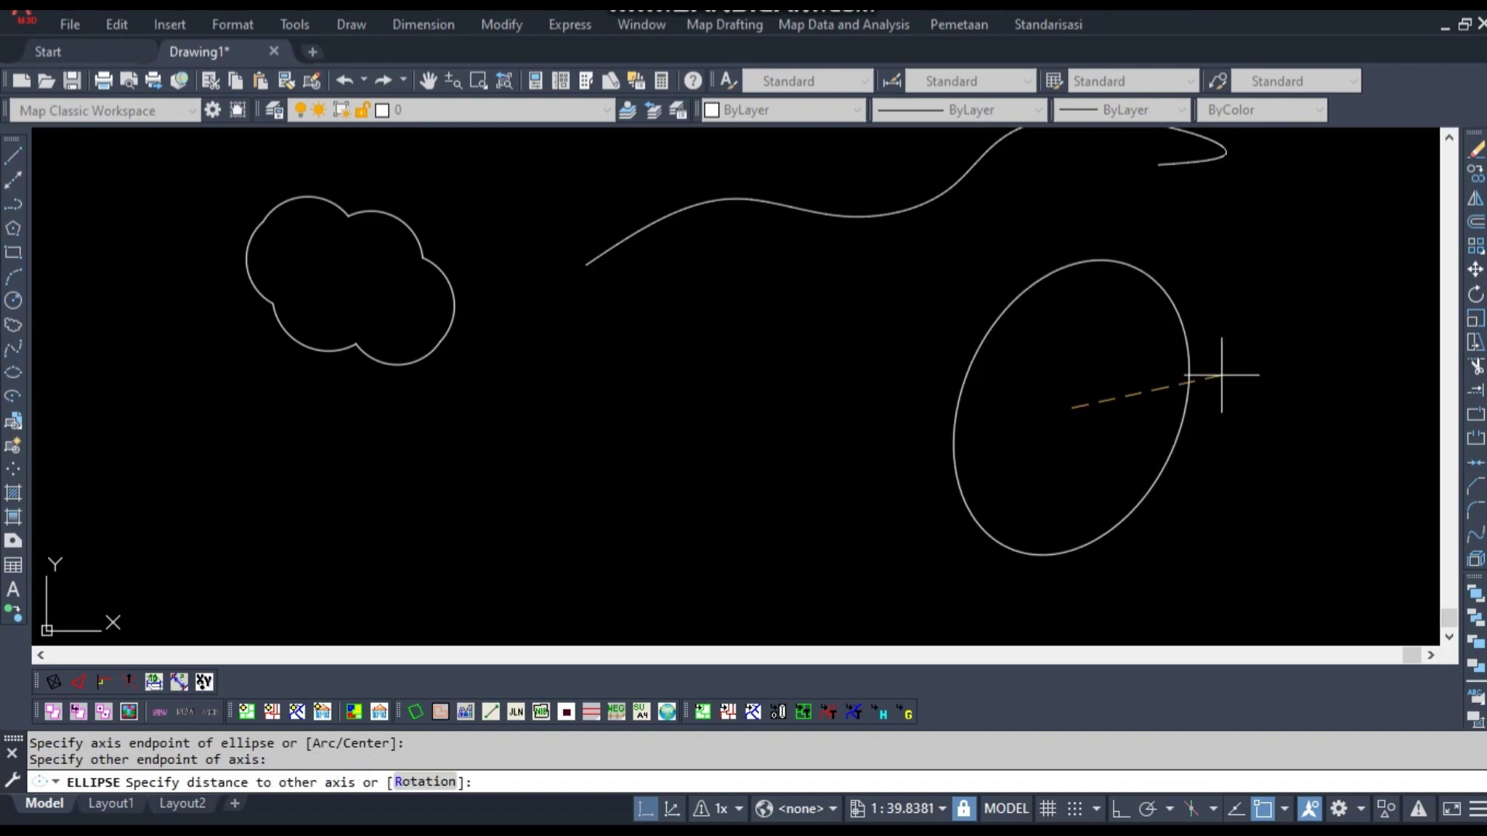
key(Escape)
Draw a nearly circular ellipse below the spline from its two axis endpoints and other axis distance
key(space)
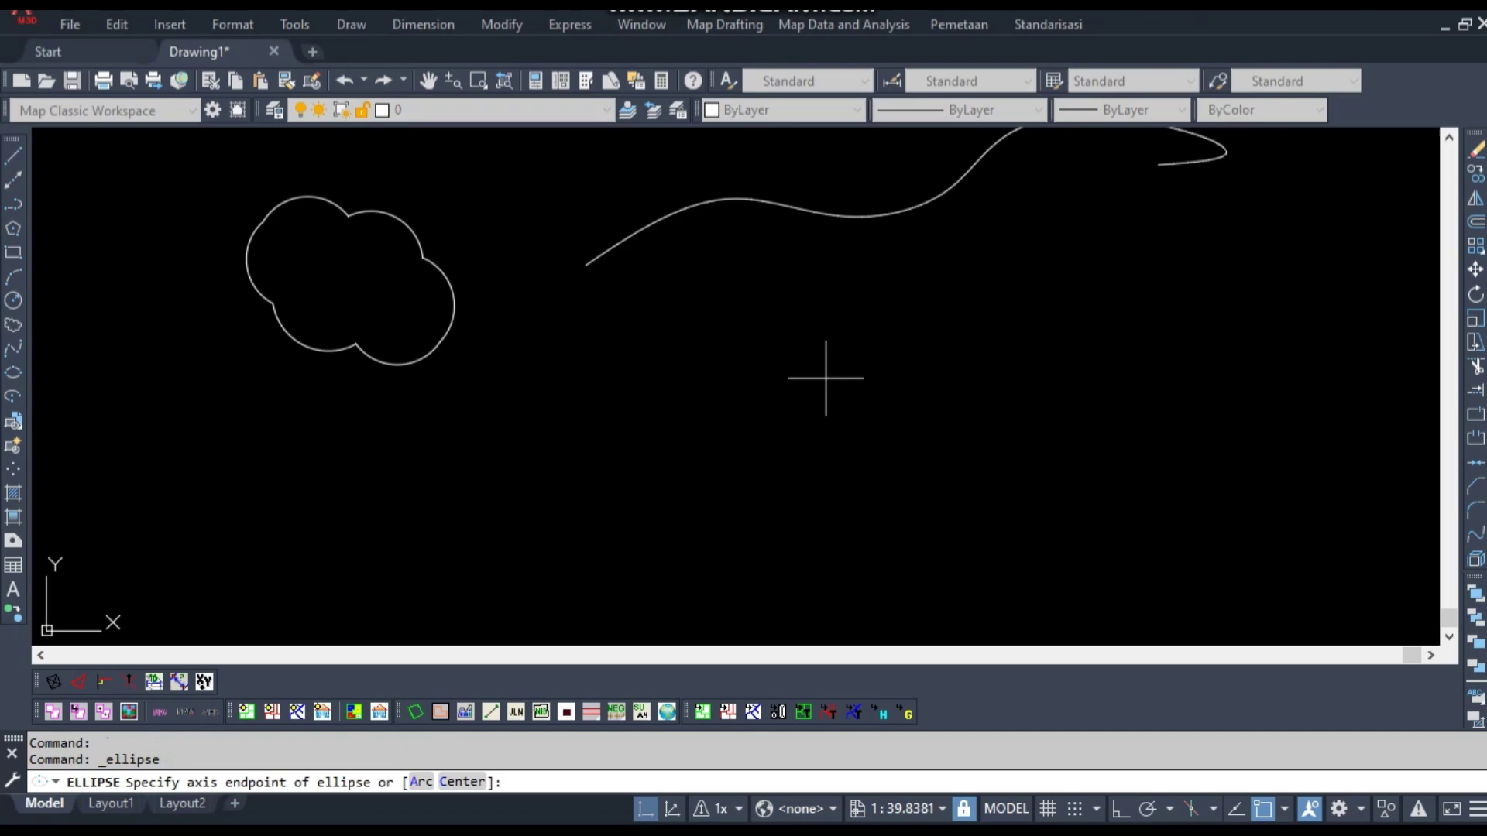
click(824, 375)
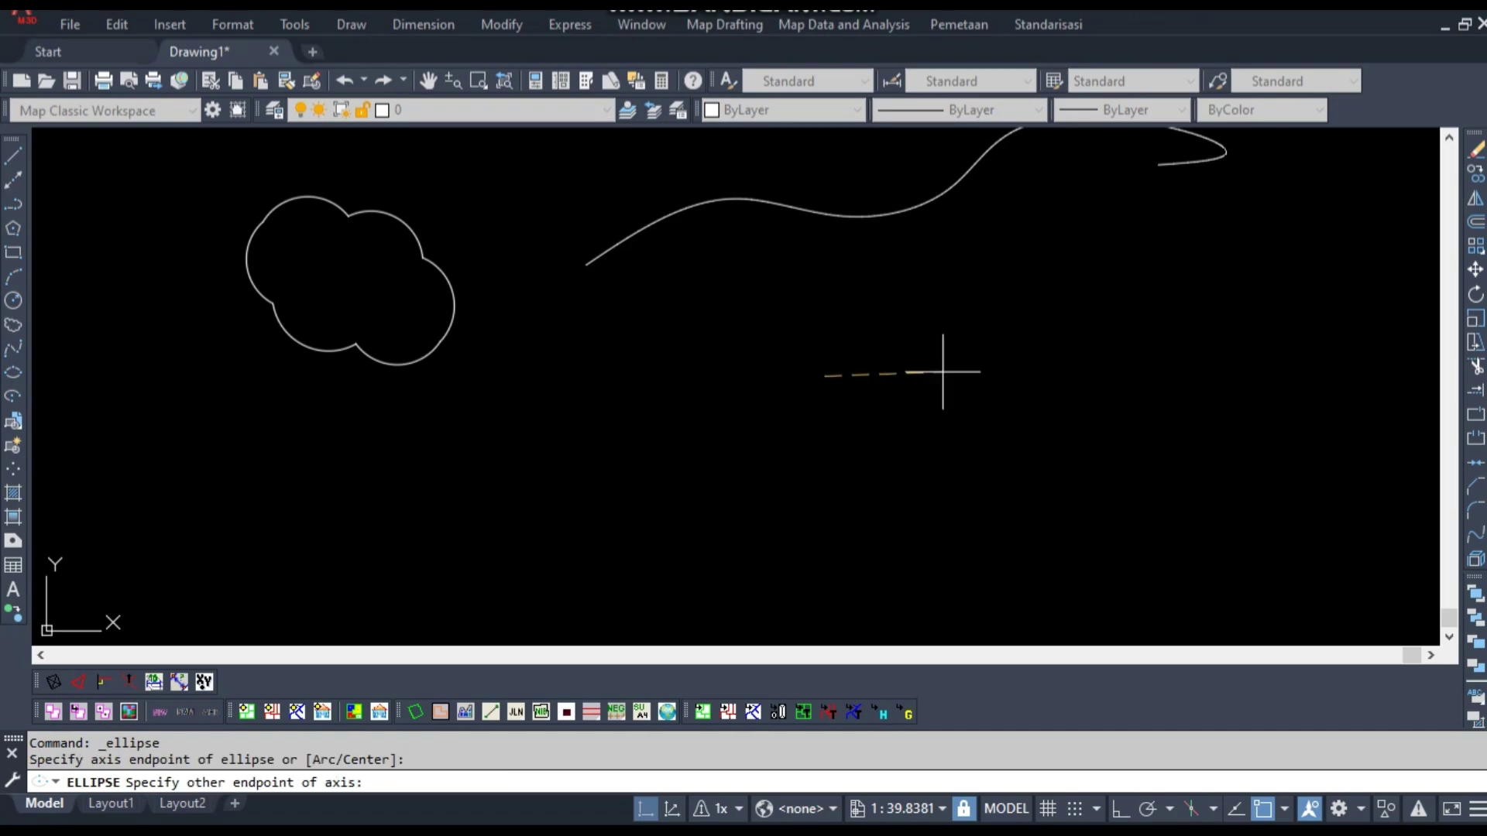
click(1039, 370)
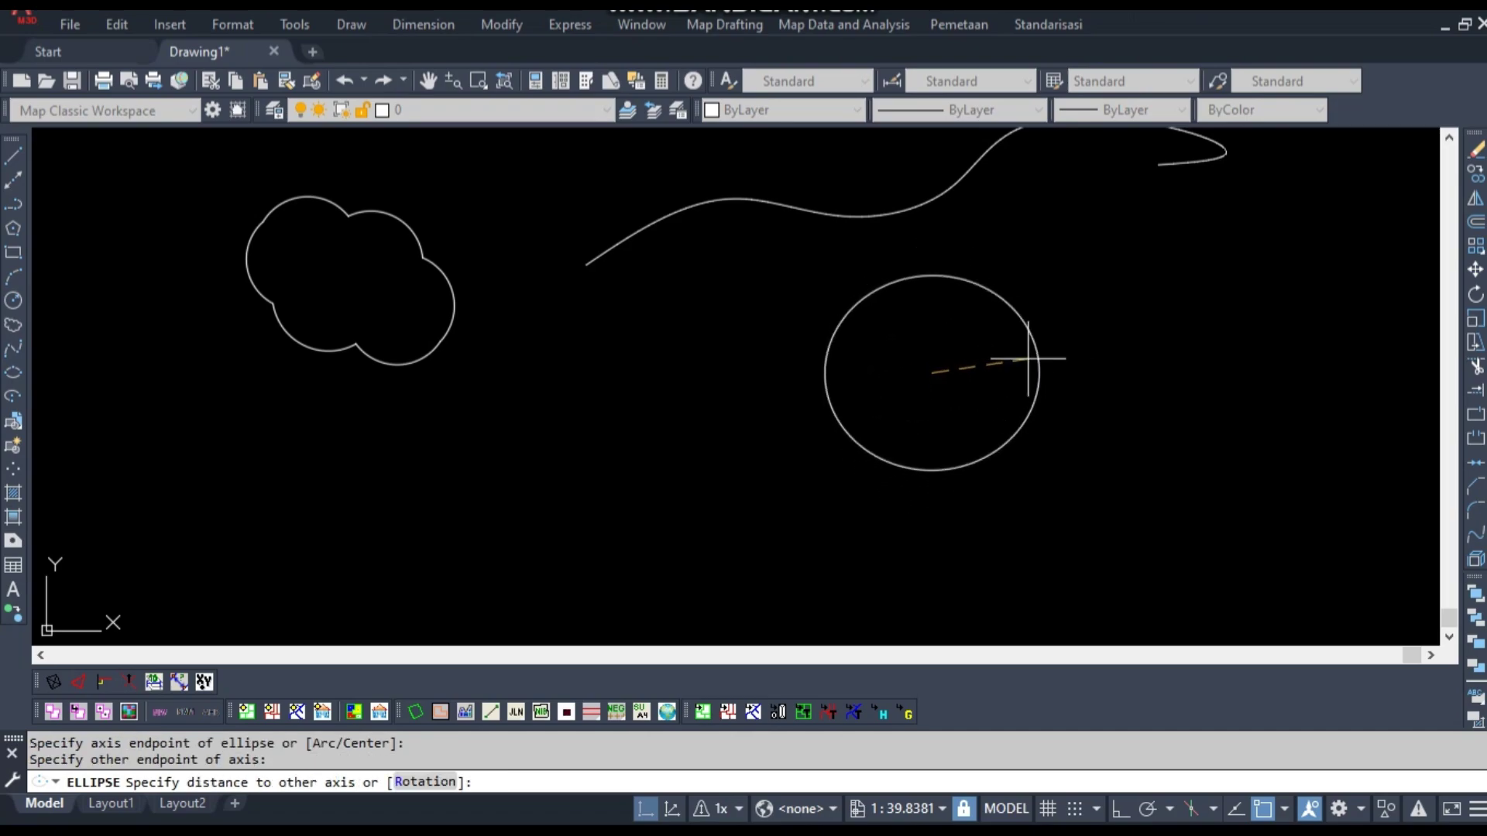
key(Escape)
middle_drag(600, 364, 792, 395)
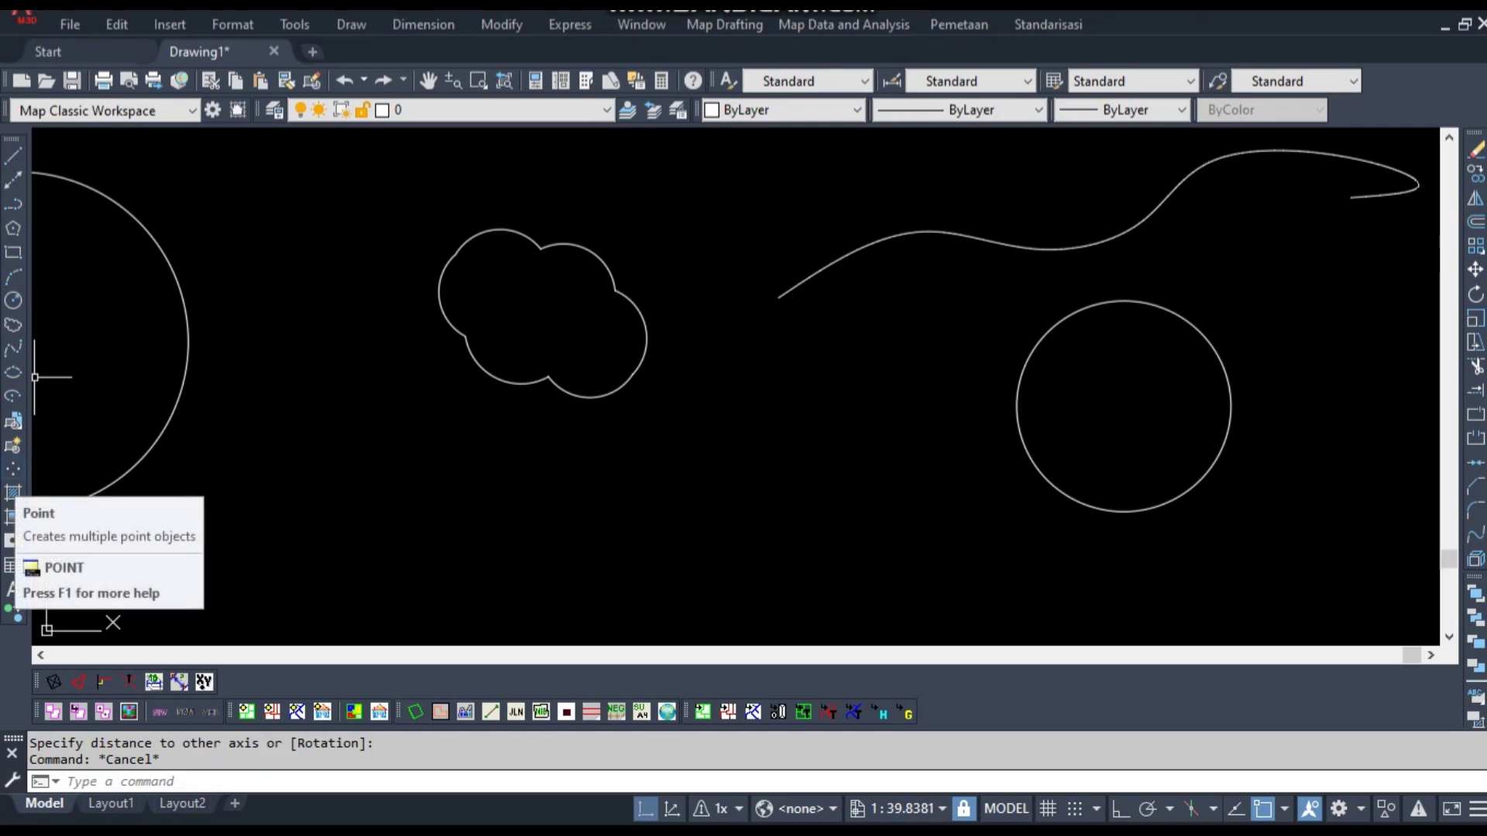
Place a single point to the right of the ellipse and end the Point command
click(13, 468)
middle_drag(1012, 476, 399, 329)
mouse_move(754, 359)
middle_down()
mouse_move(577, 448)
mouse_move(532, 490)
middle_up()
key(Escape)
Zoom in closely on the point and select it with a crossing window to examine its grip, clearing the selection
scroll(759, 420, down, 3)
scroll(717, 375, up, 15)
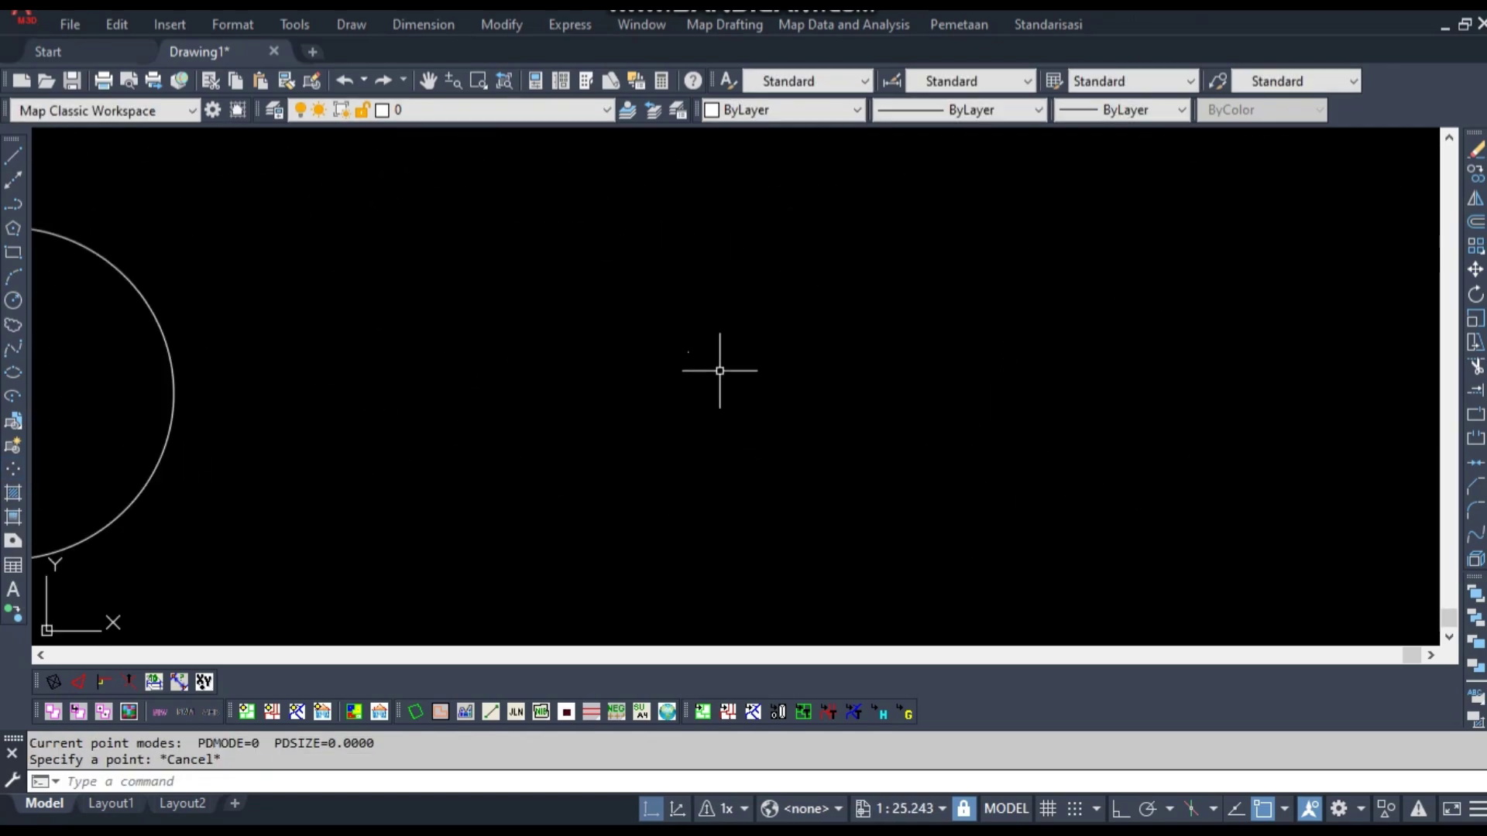
scroll(465, 244, up, 18)
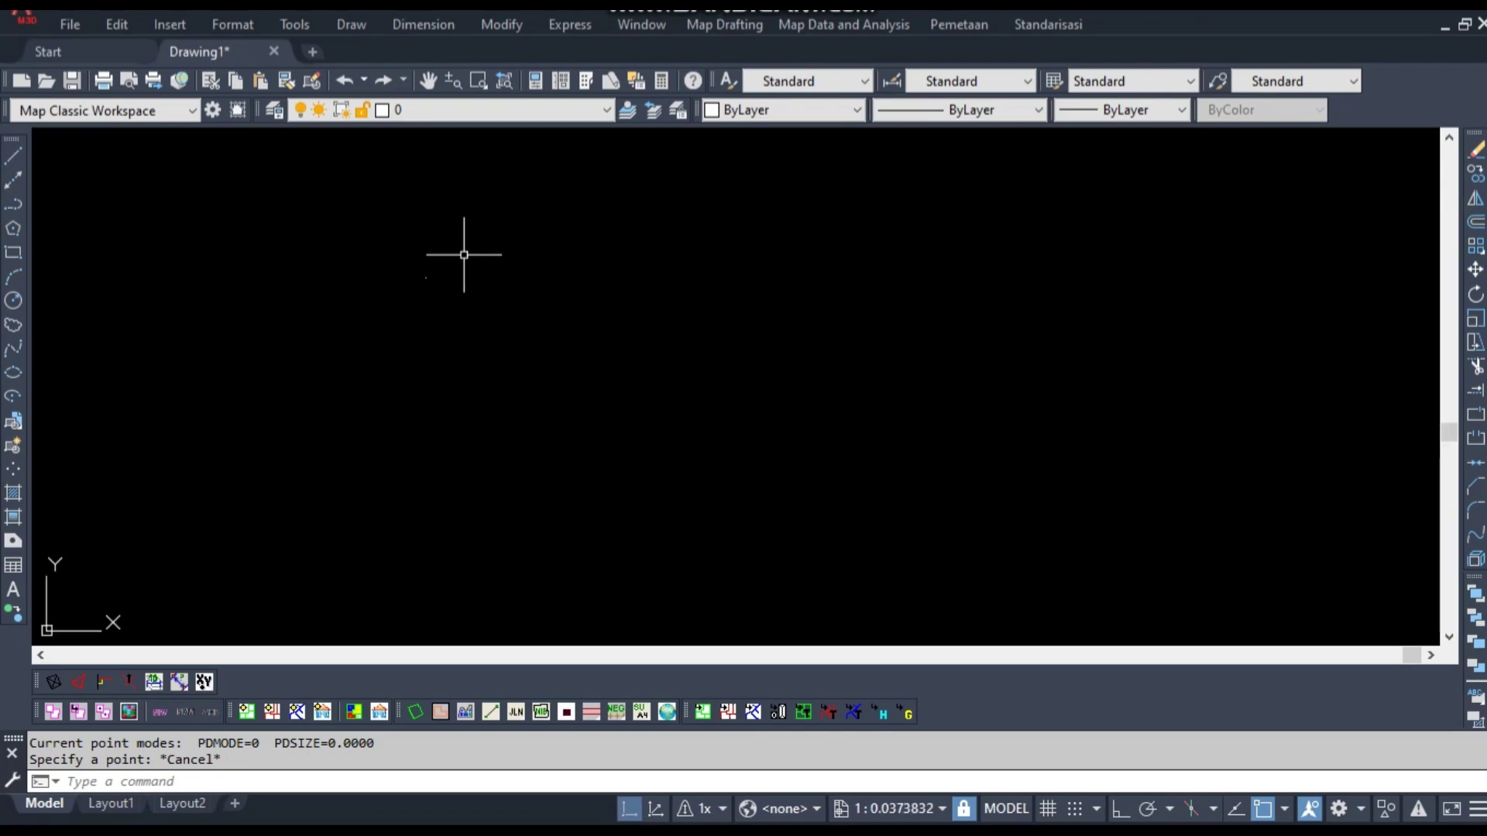
scroll(557, 333, up, 12)
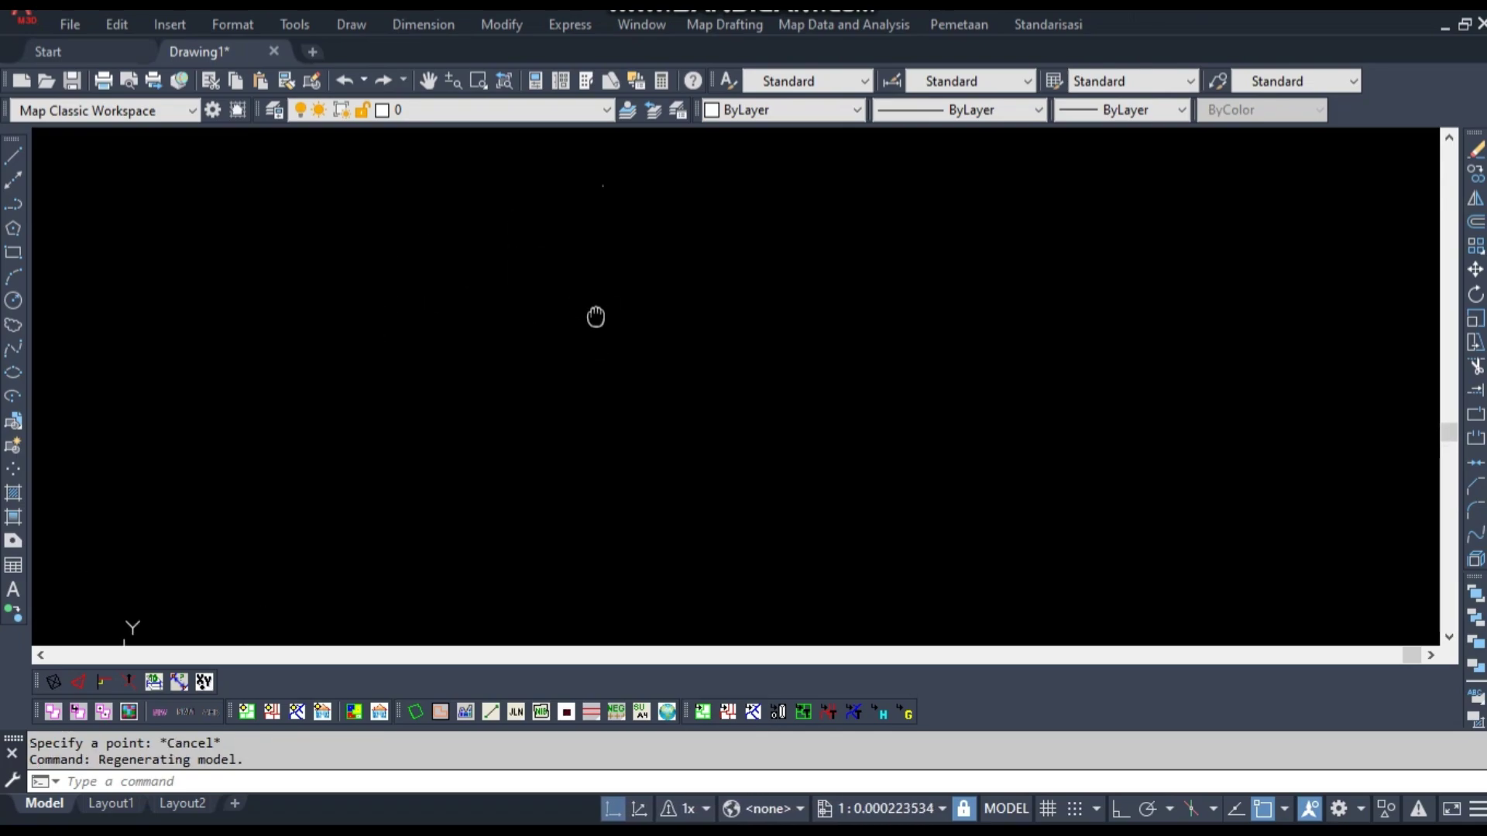
click(713, 405)
click(583, 321)
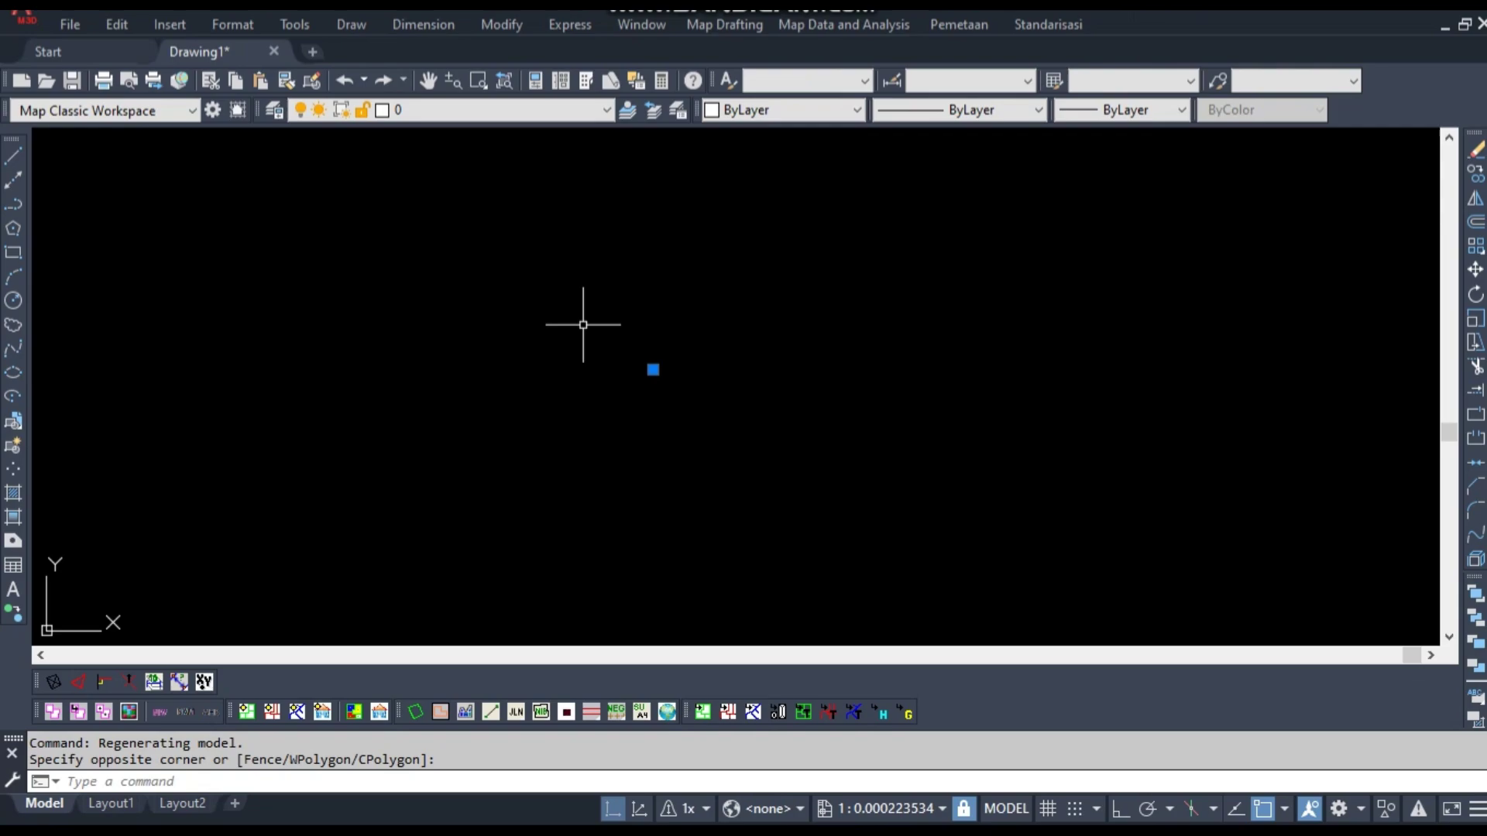
key(Escape)
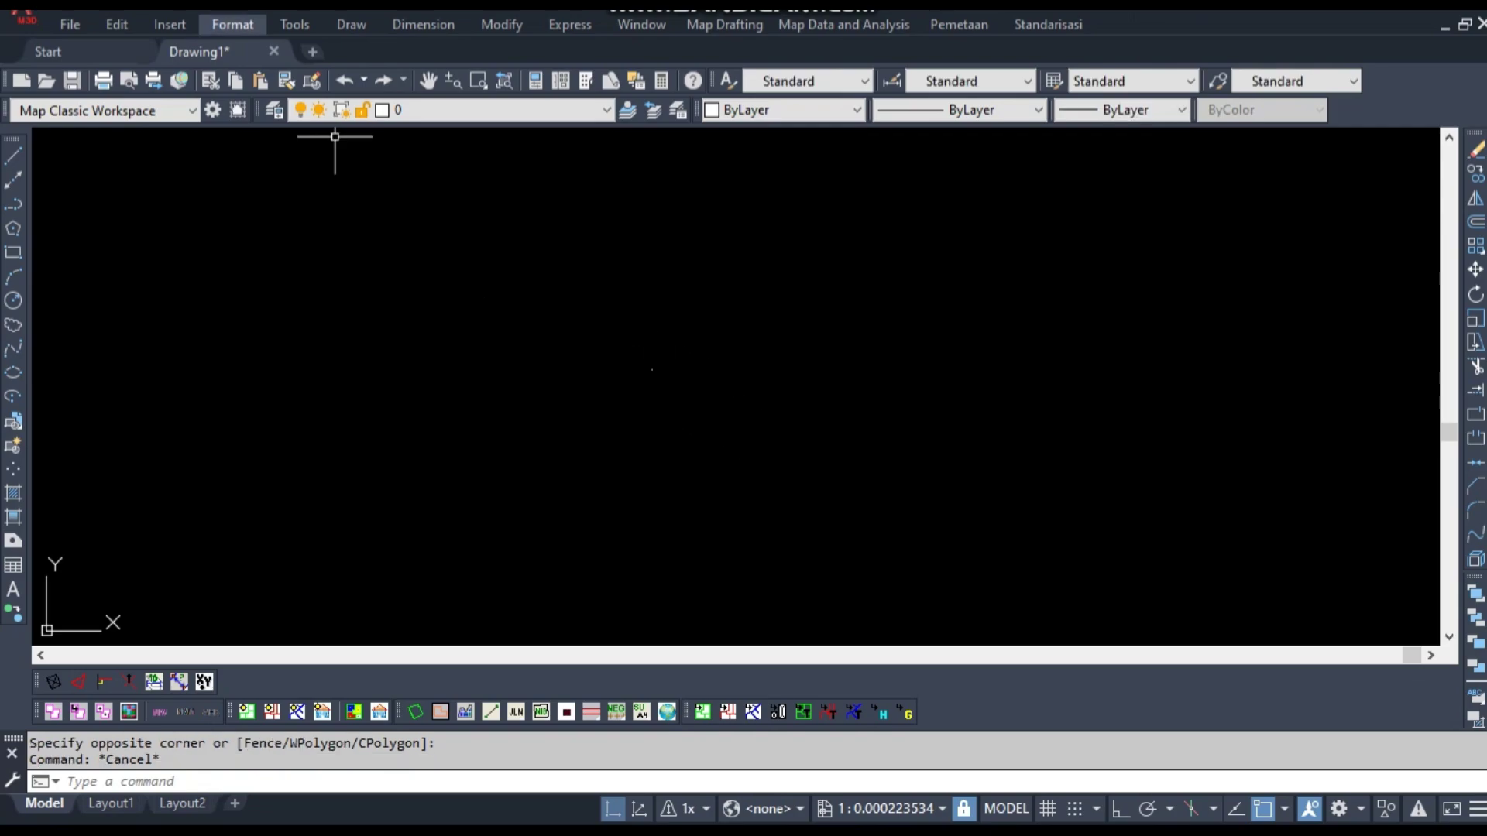
Set the point style to a square with a cross through it, sized 5 in absolute units
click(232, 24)
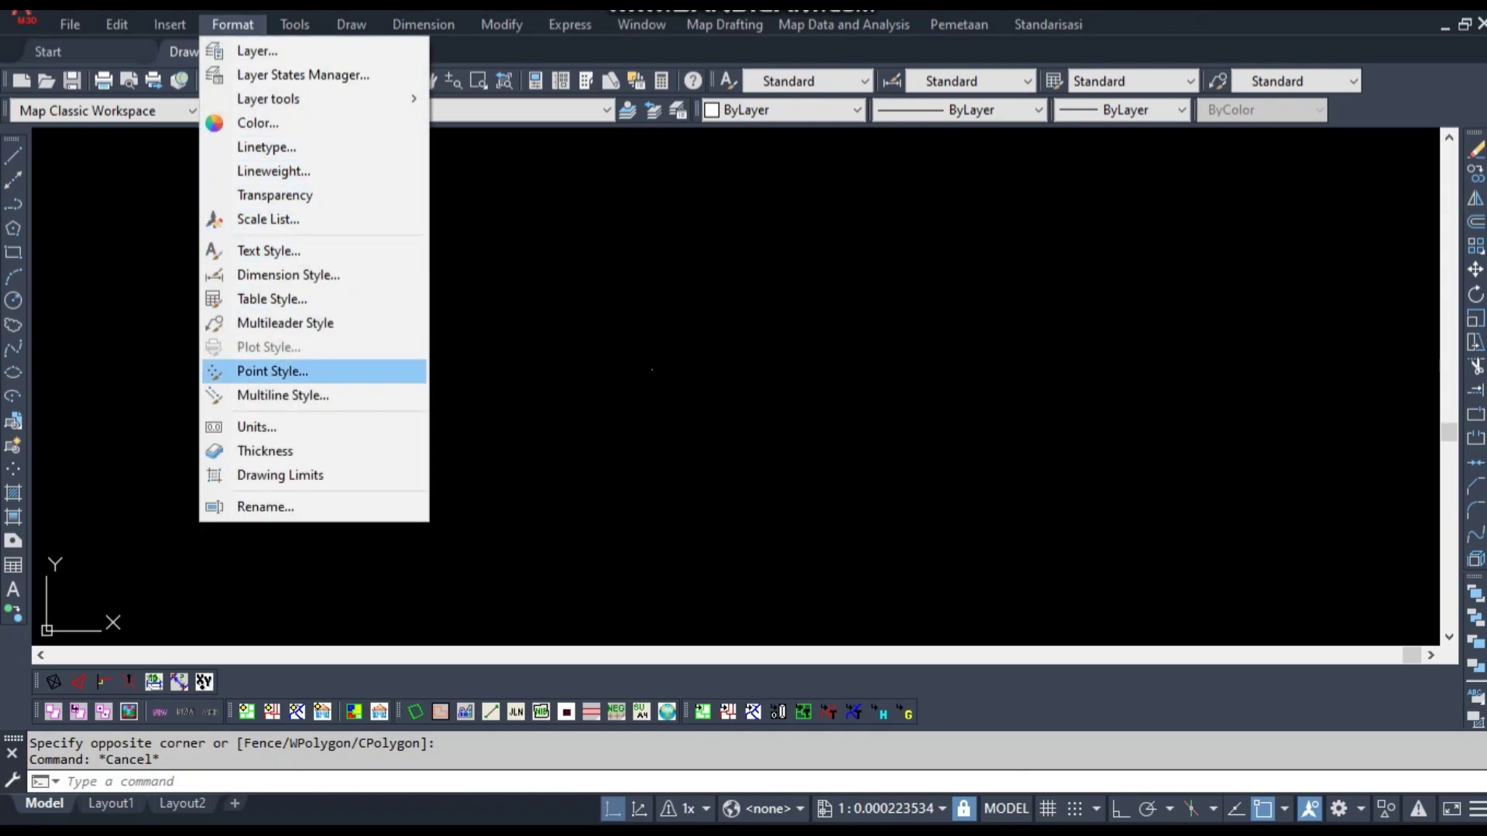
click(273, 371)
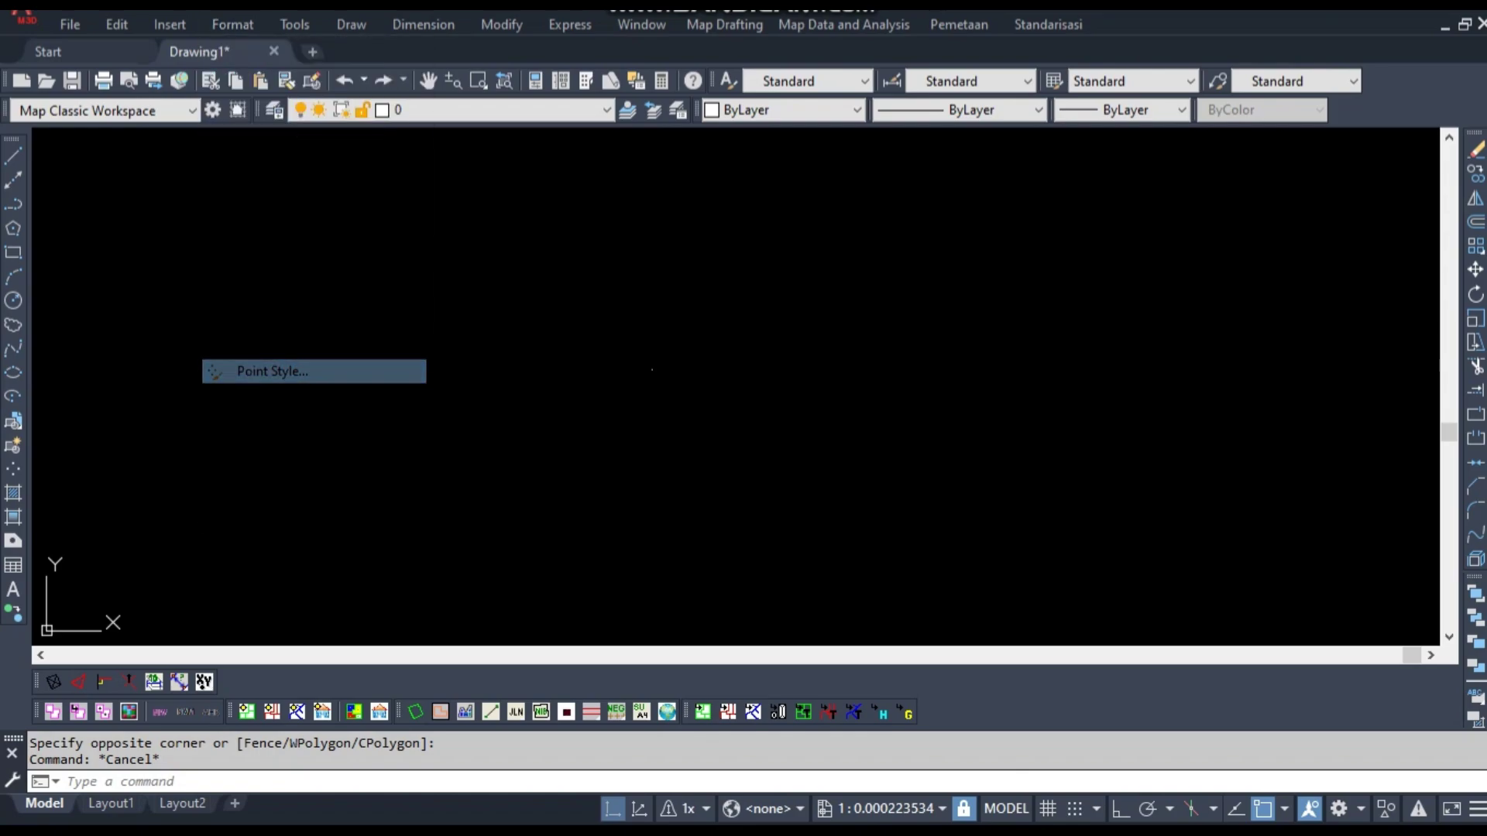
click(745, 249)
click(800, 249)
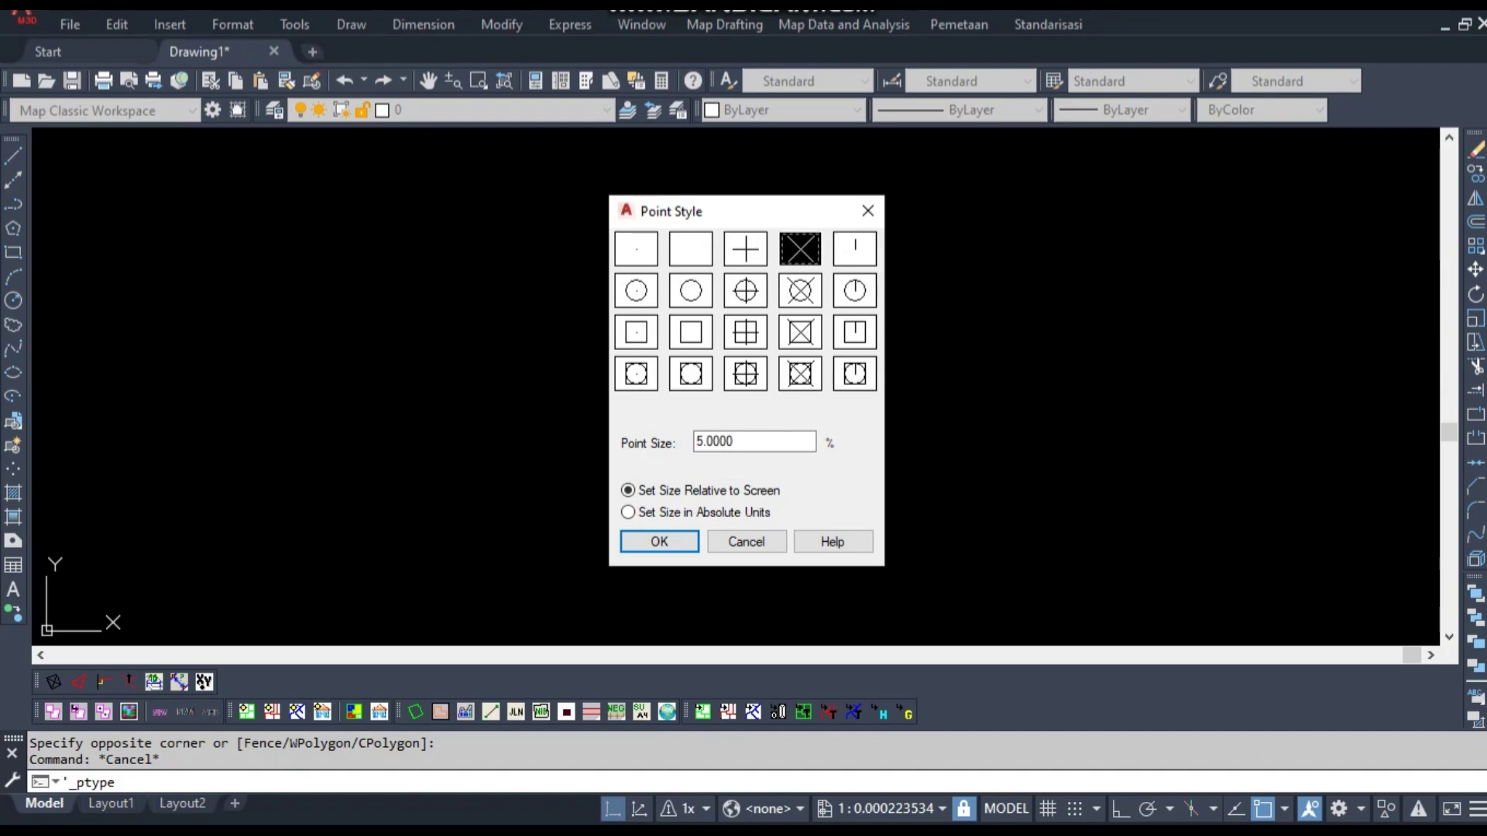
click(855, 250)
click(855, 291)
click(800, 291)
click(745, 291)
click(745, 333)
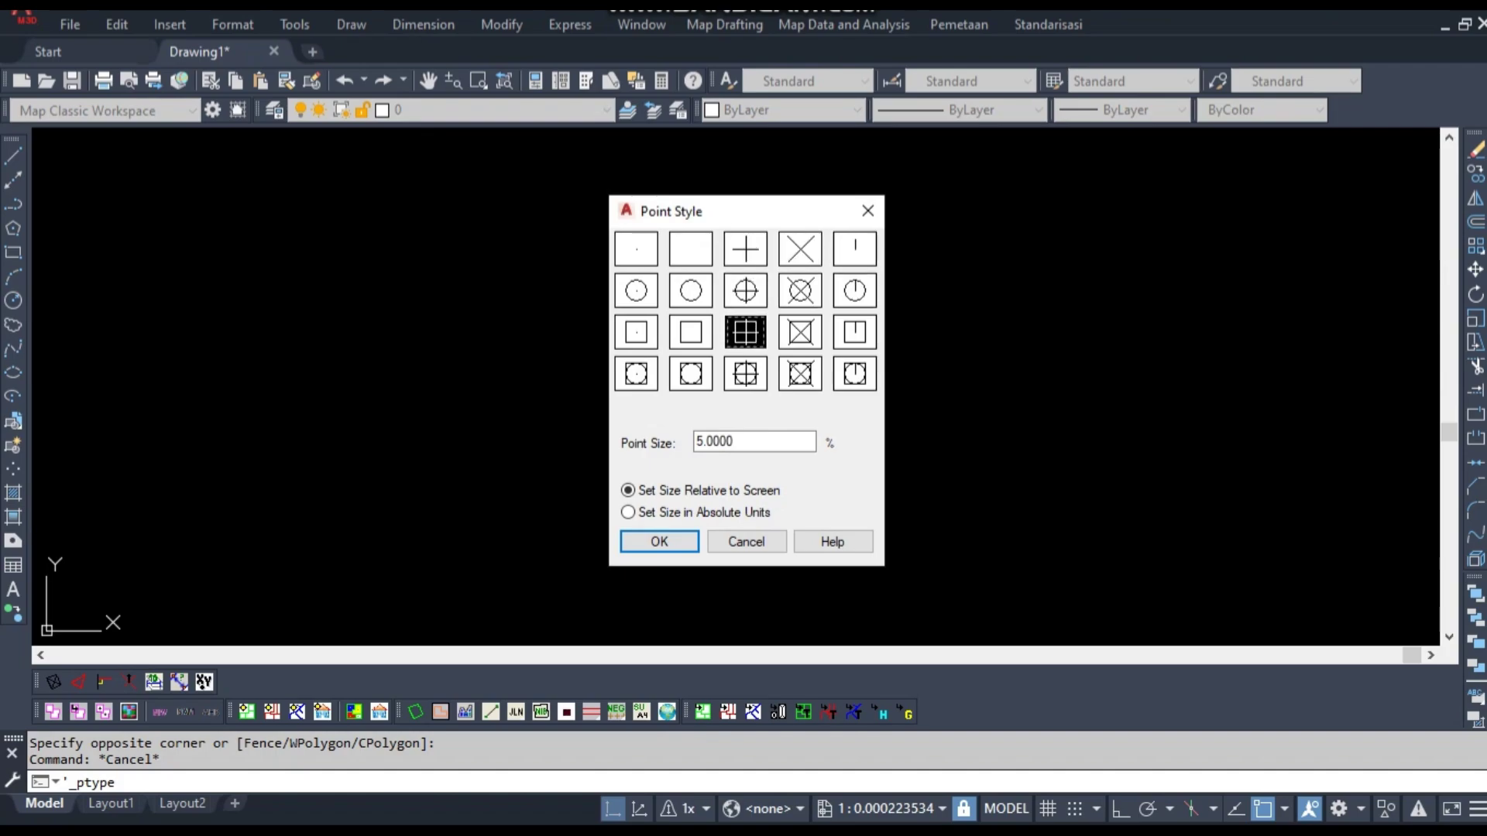
click(799, 333)
click(690, 333)
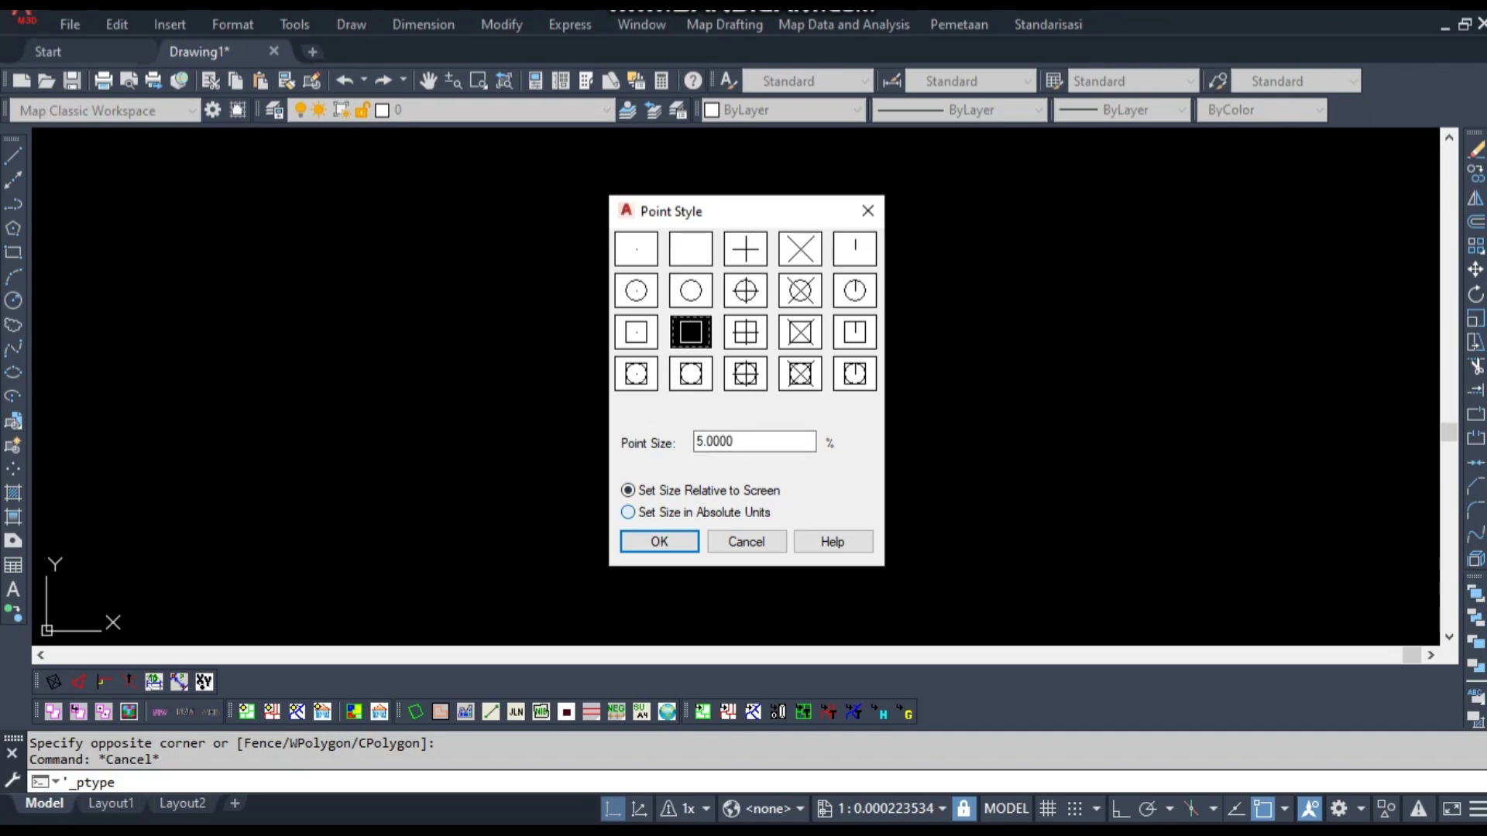
click(745, 333)
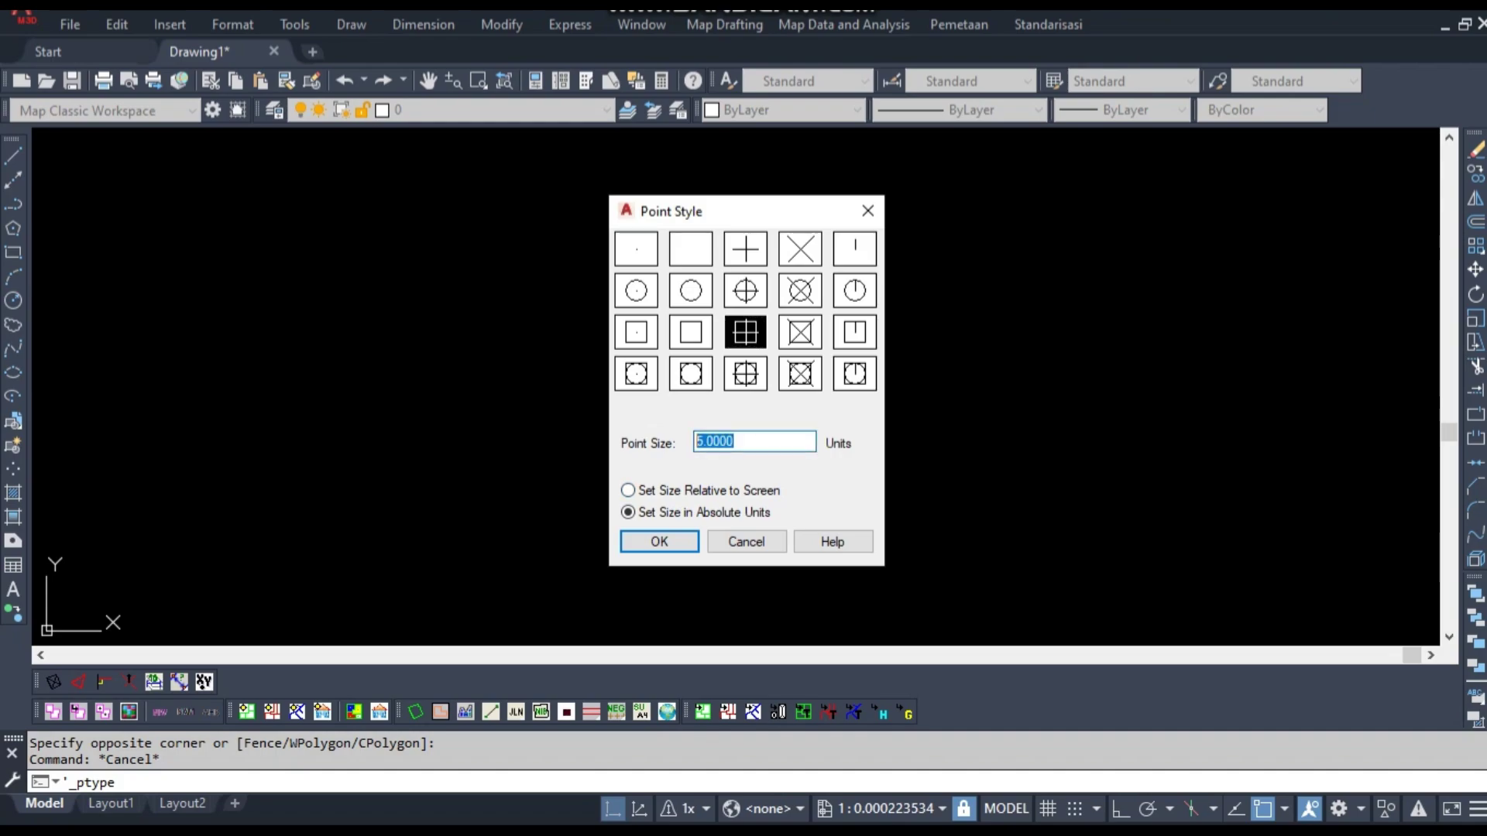
key(Return)
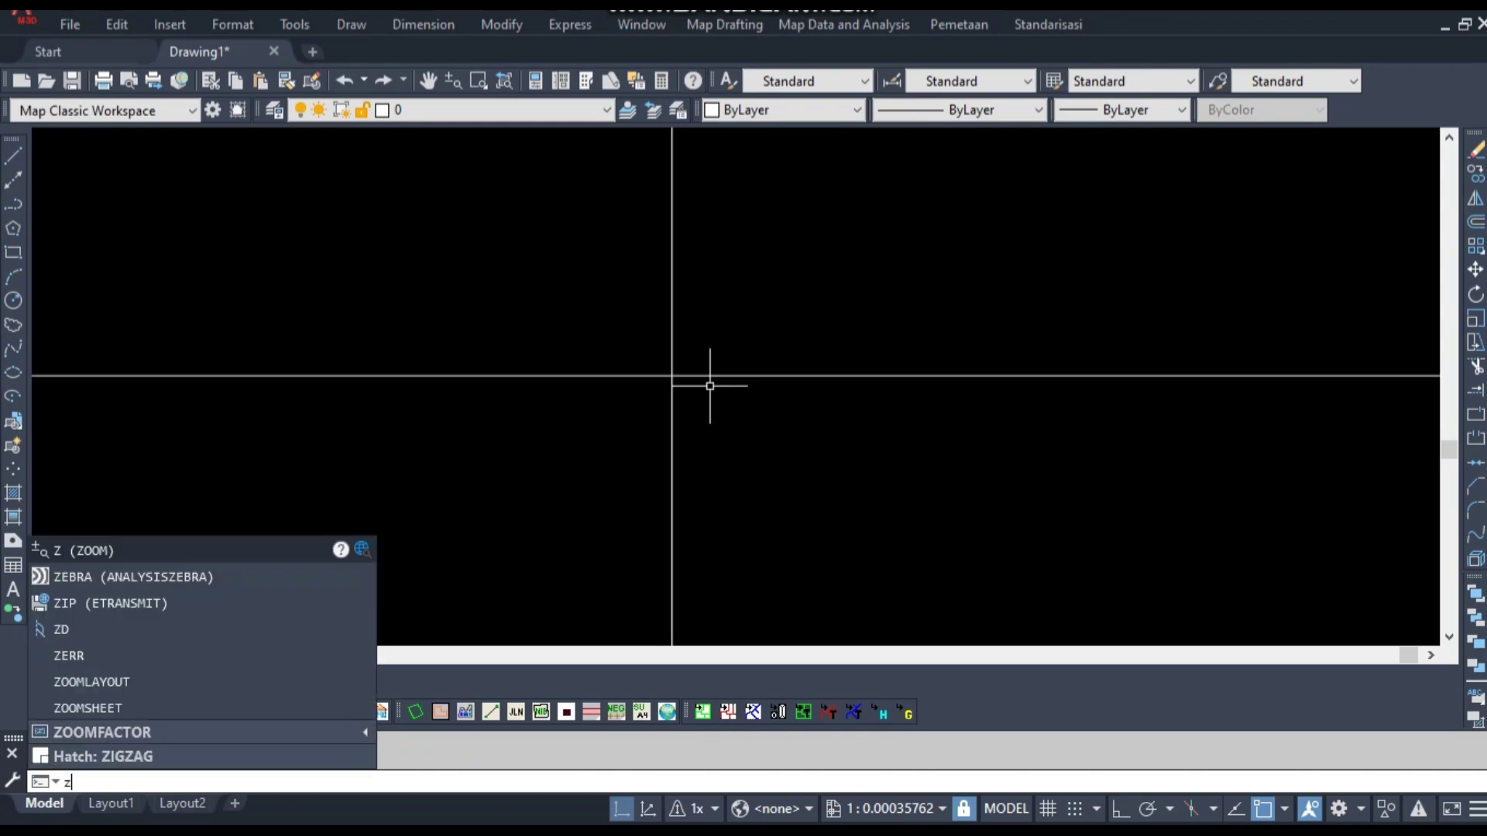
Zoom to the drawing extents and examine the restyled point marker to the right of the ellipse
key(Return)
text(e)
key(Return)
scroll(728, 382, down, 4)
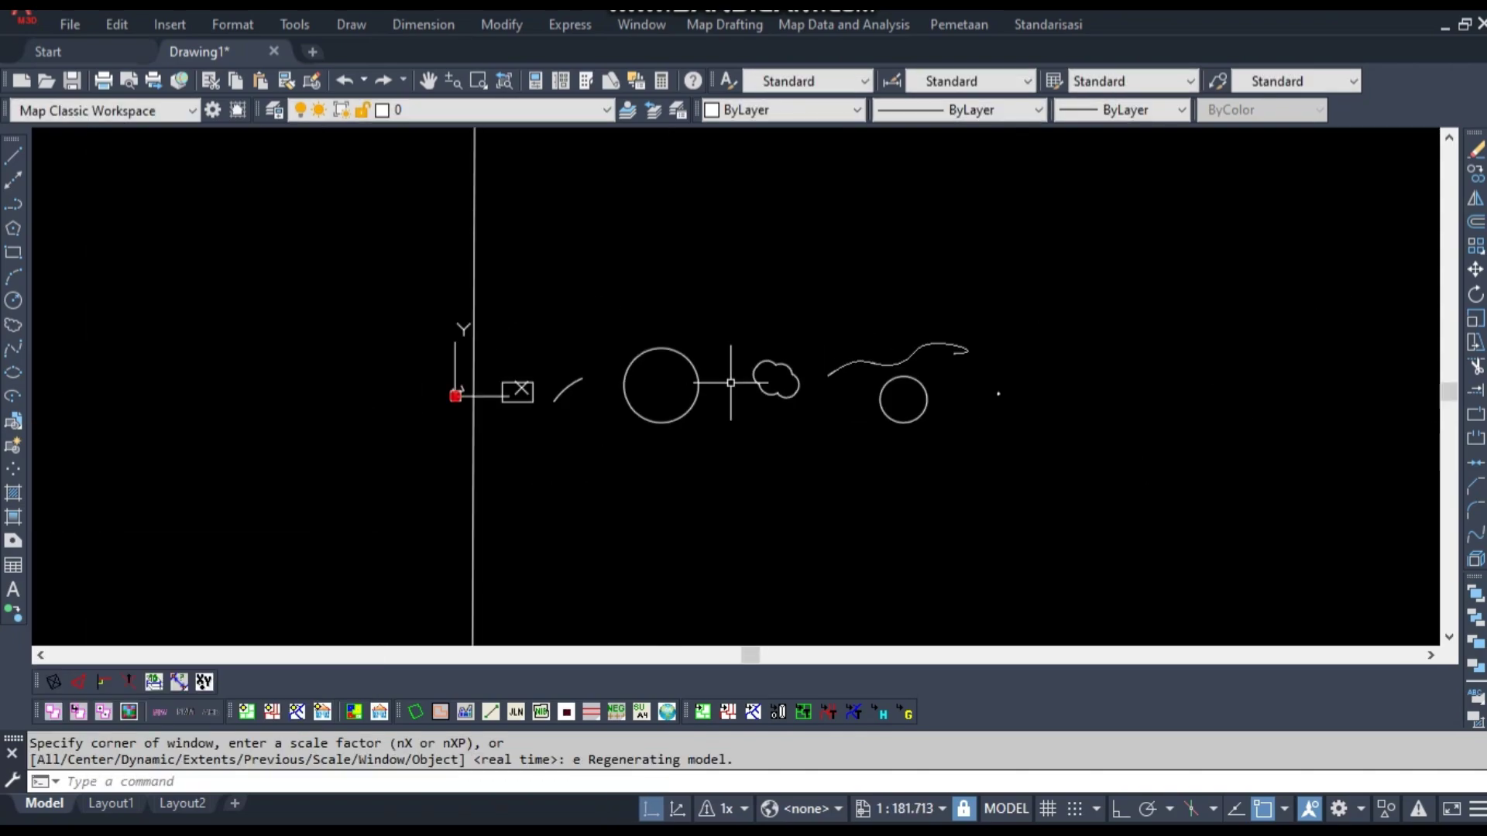
middle_drag(972, 412, 748, 419)
scroll(824, 398, up, 6)
scroll(661, 400, up, 7)
scroll(481, 452, up, 4)
middle_drag(336, 466, 682, 458)
middle_drag(416, 400, 555, 390)
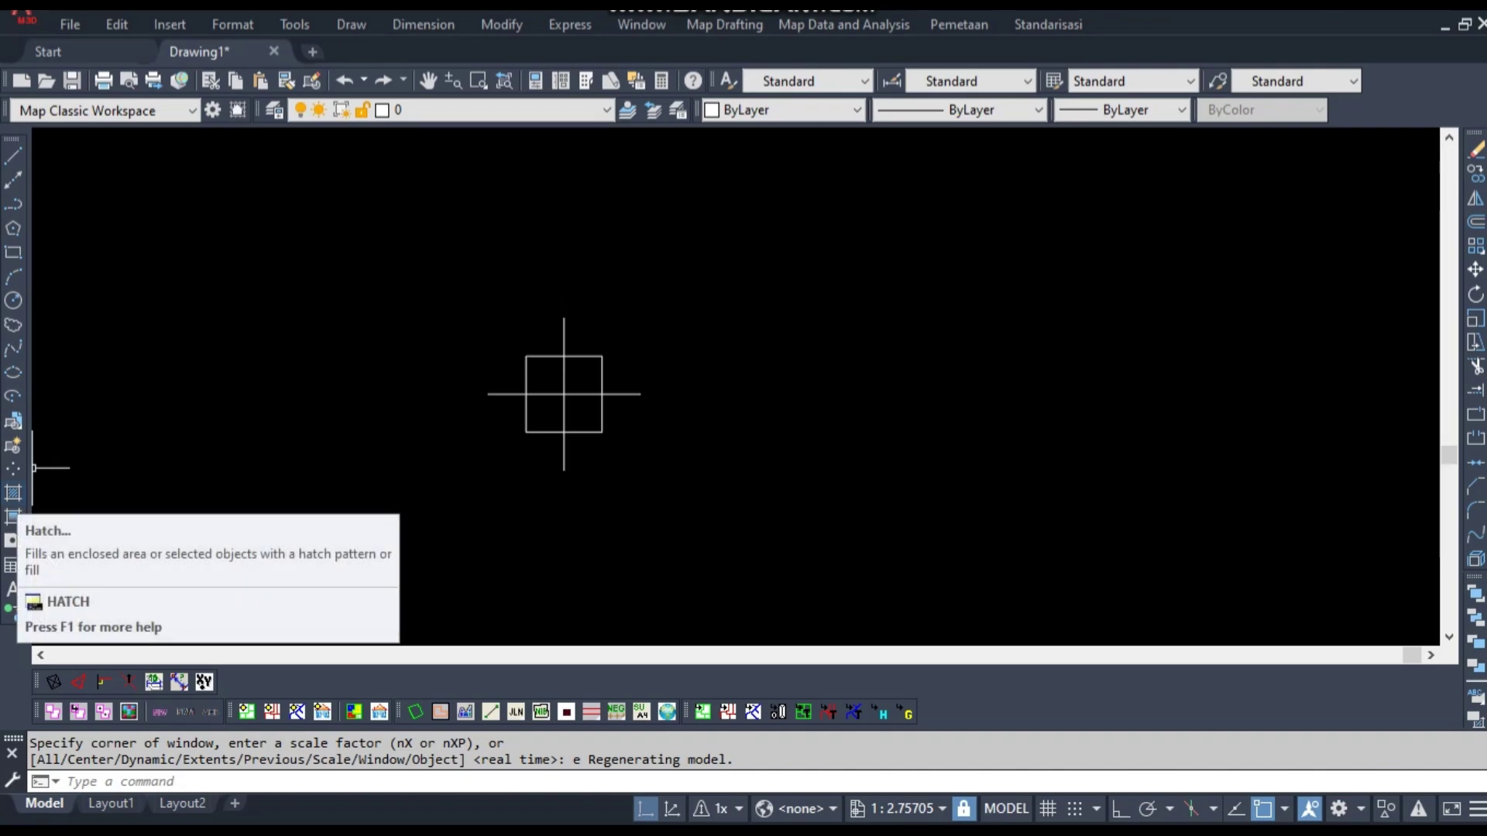
click(13, 493)
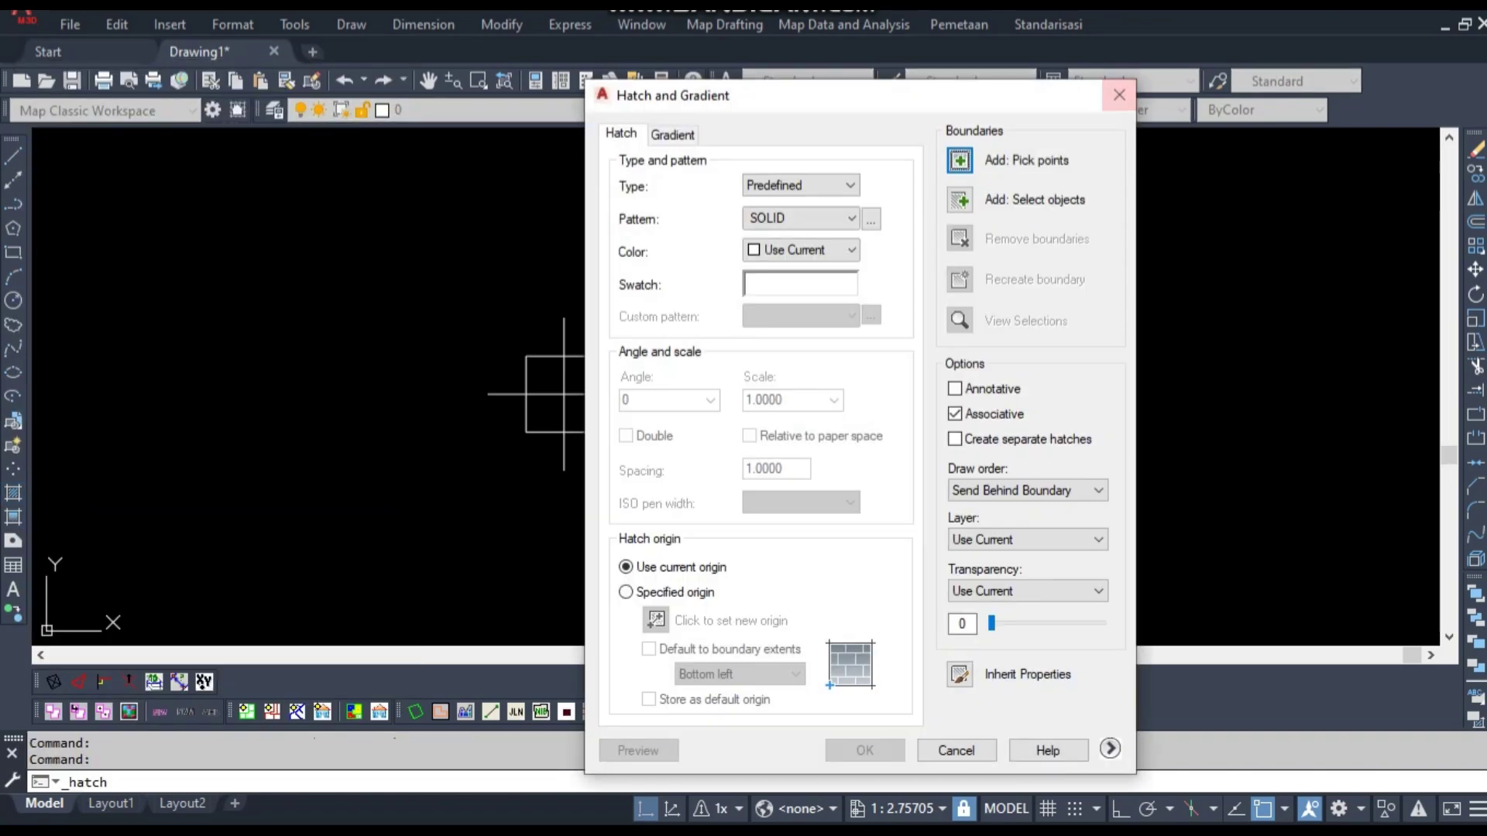
click(1119, 94)
scroll(964, 325, down, 2)
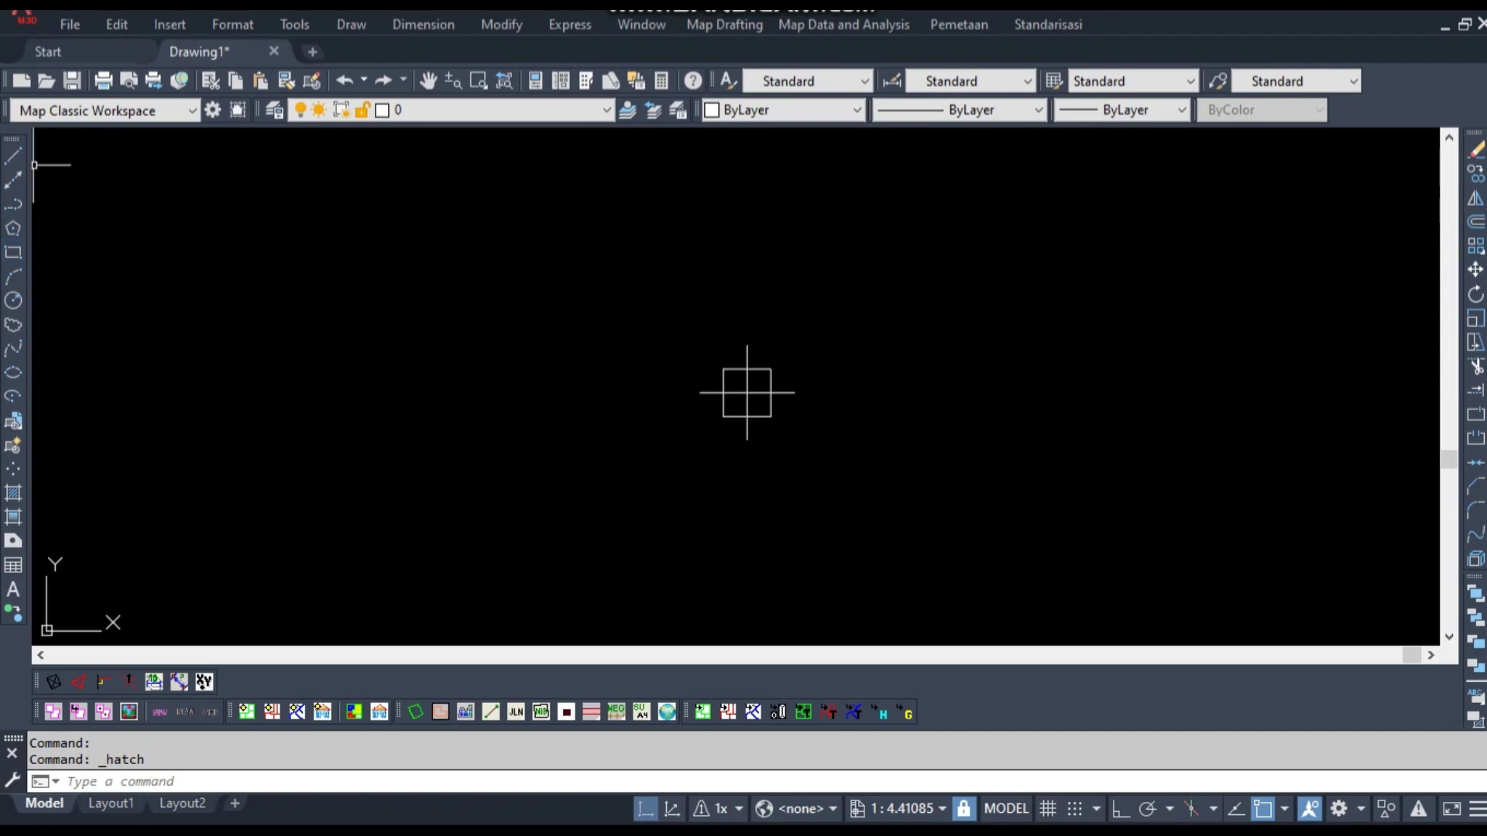
Draw a small rectangle between the ellipse and the point marker
click(13, 253)
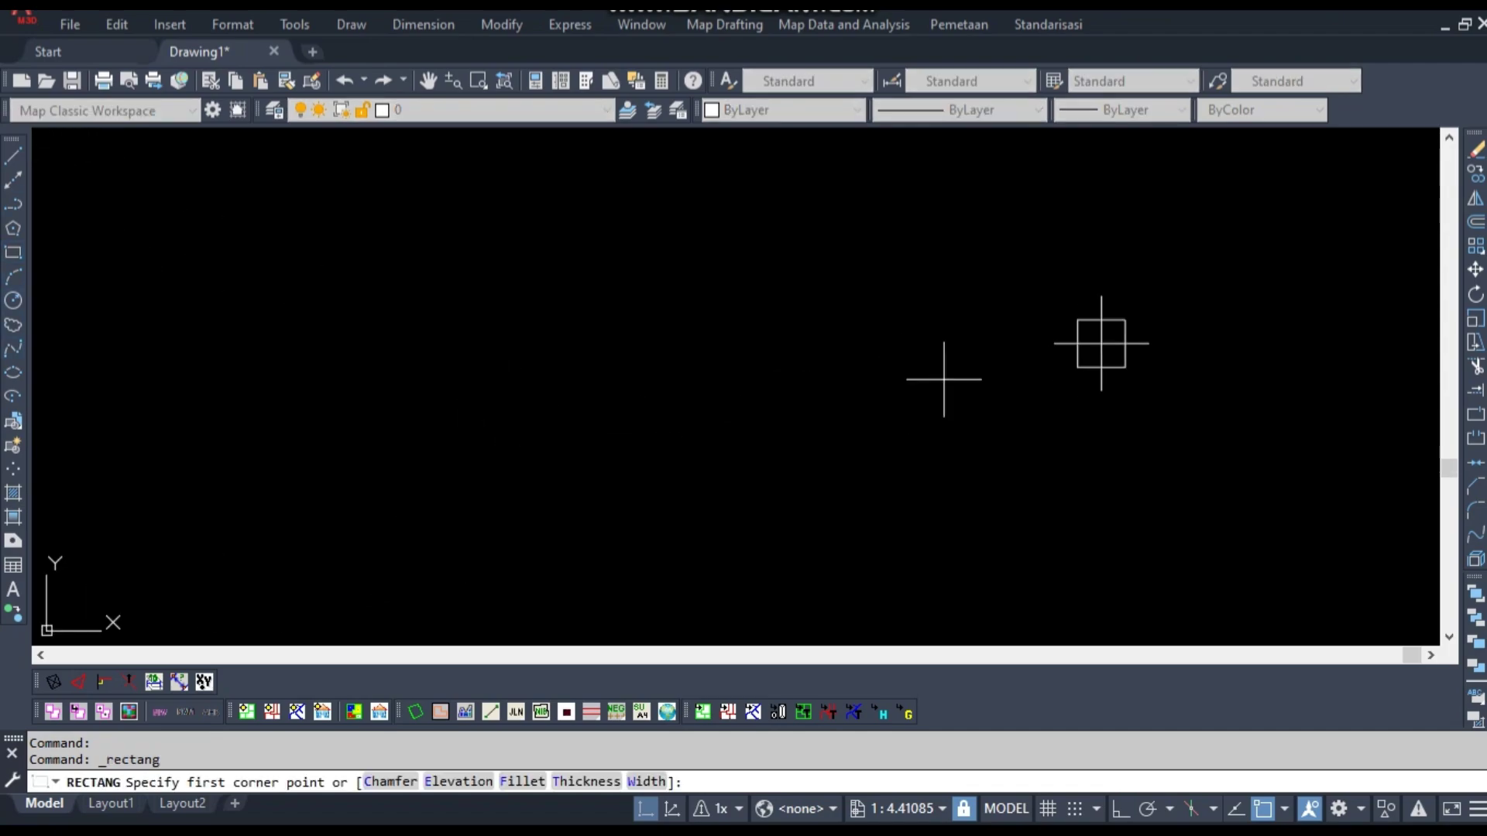
scroll(860, 381, down, 8)
click(675, 282)
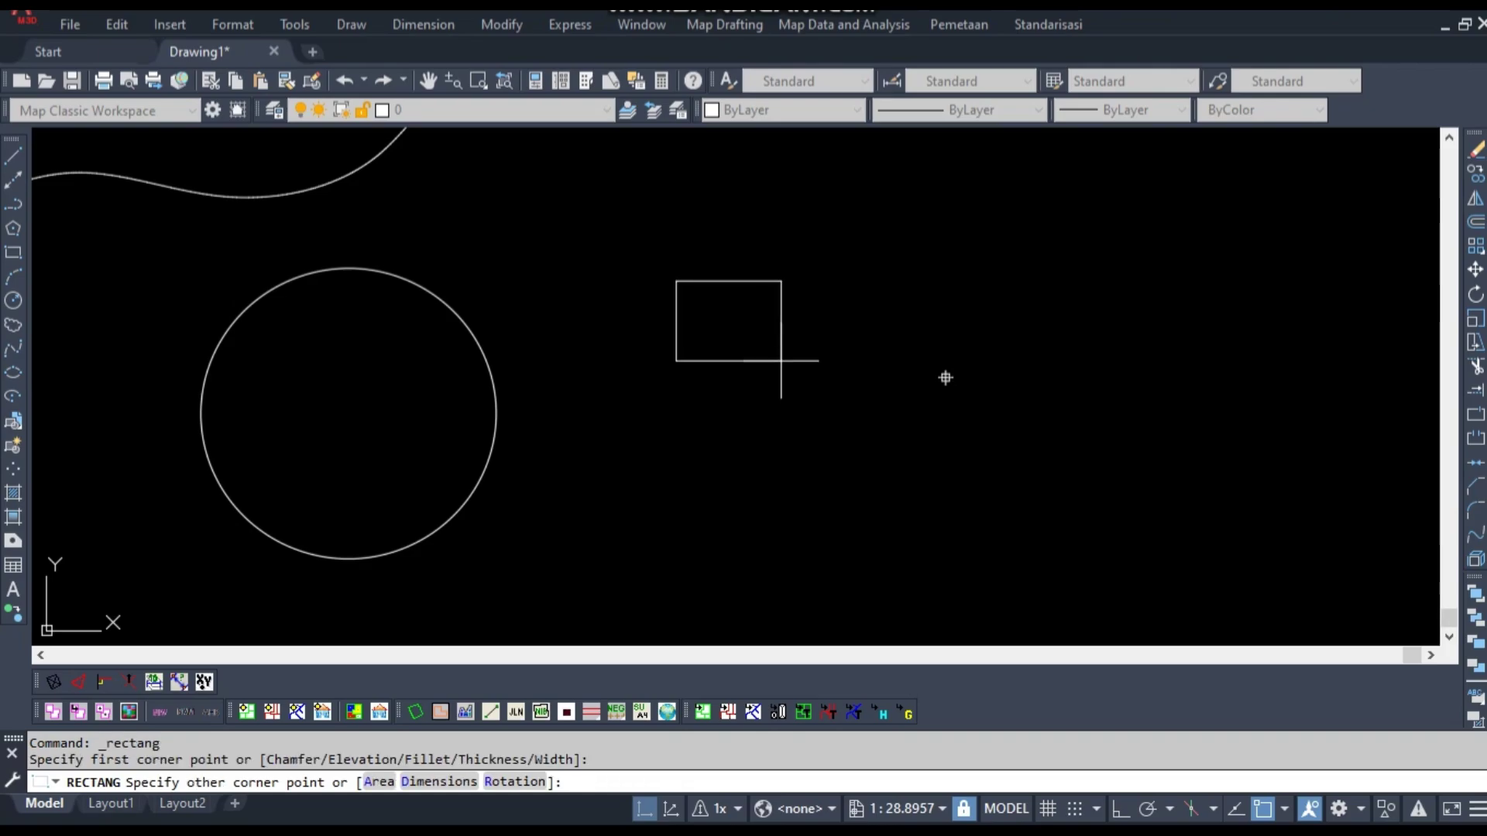
click(810, 383)
key(Escape)
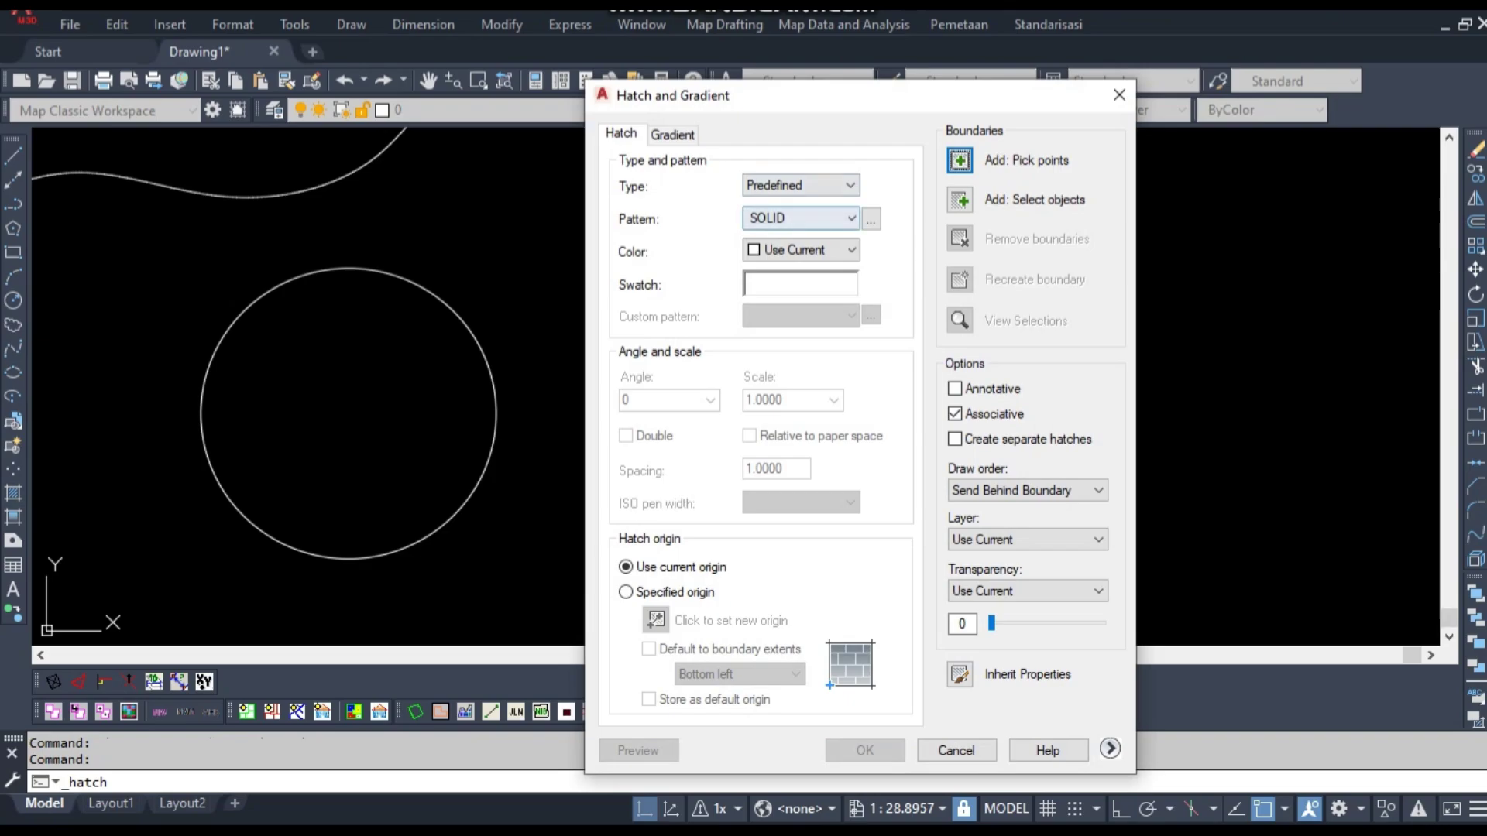
Try the ANGLE and AR-B88 predefined hatch patterns and settle on the DASH pattern
click(803, 186)
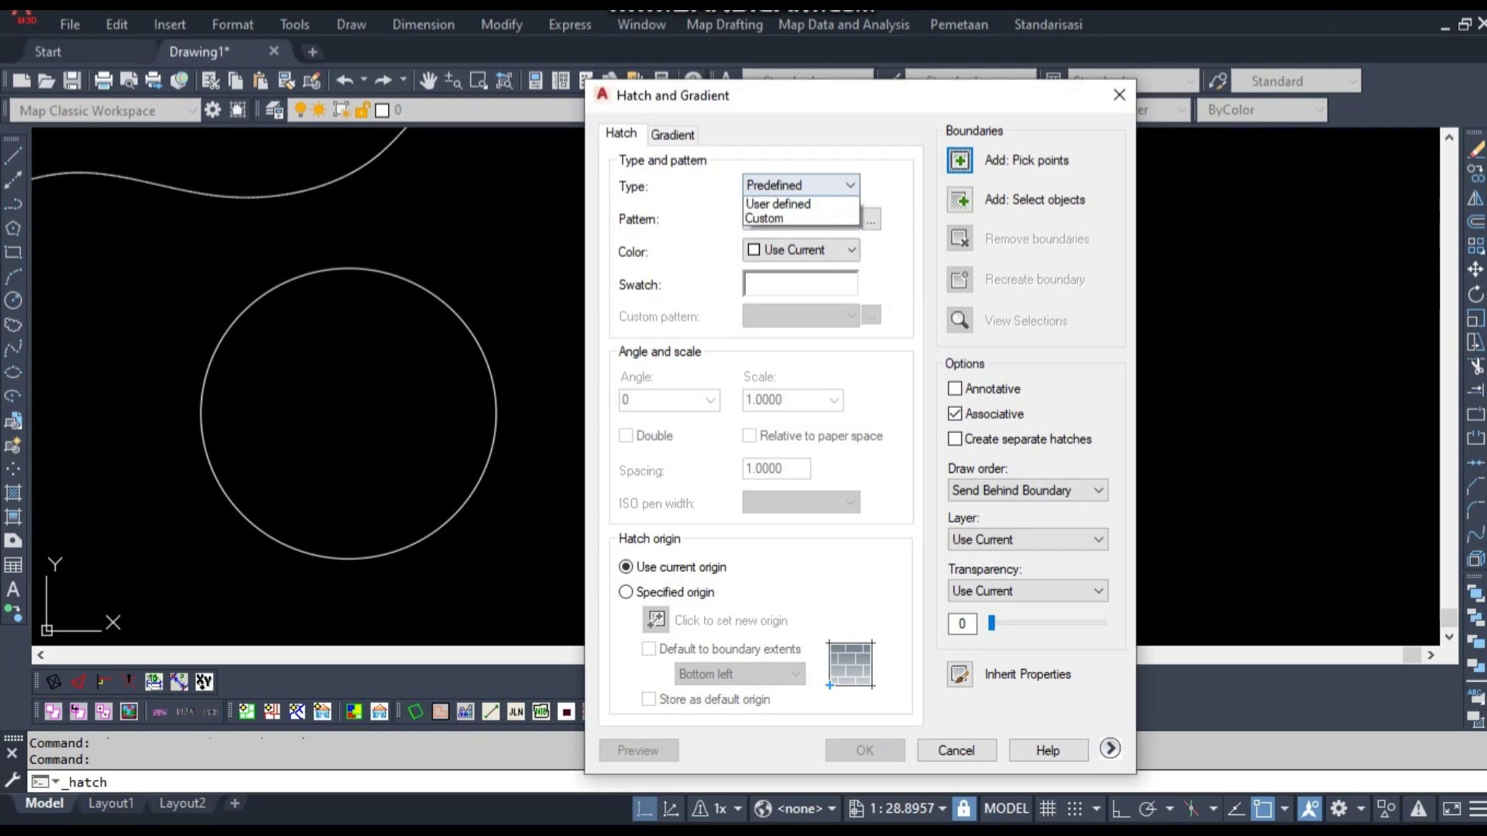
click(802, 186)
click(802, 218)
click(797, 293)
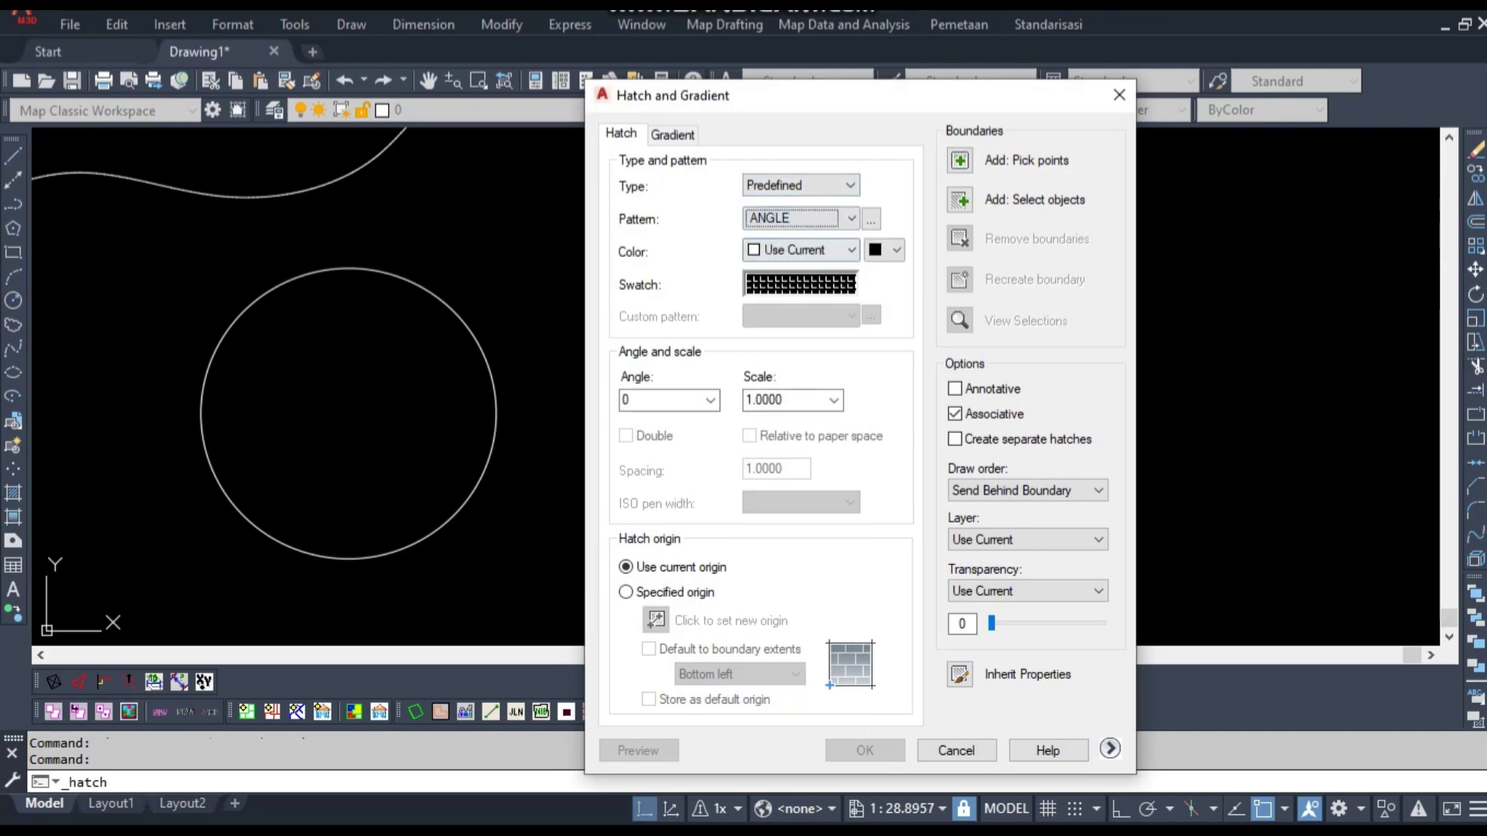
click(802, 218)
click(791, 432)
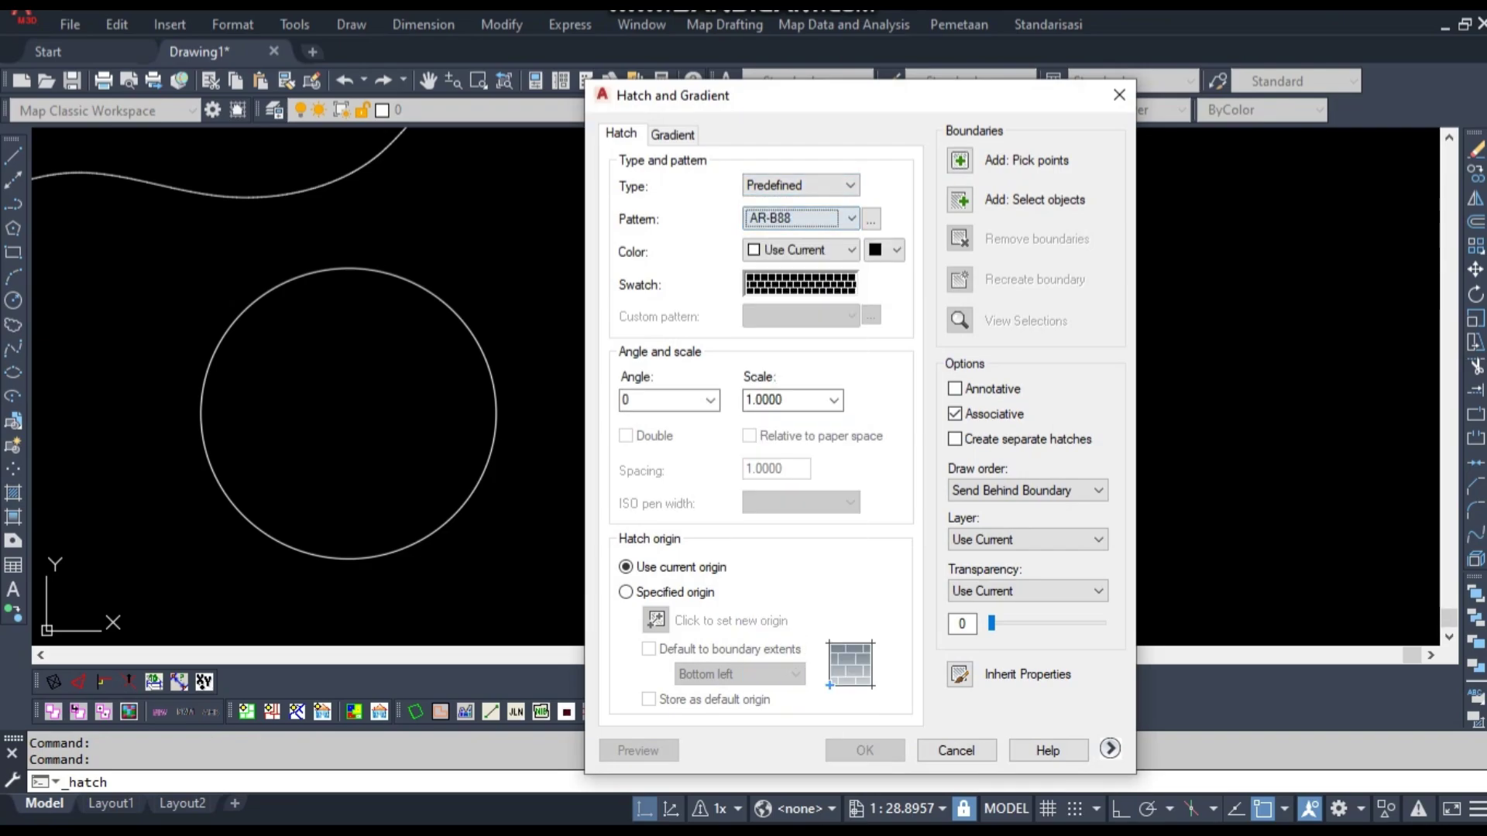
click(802, 219)
scroll(790, 465, up, 1)
click(775, 520)
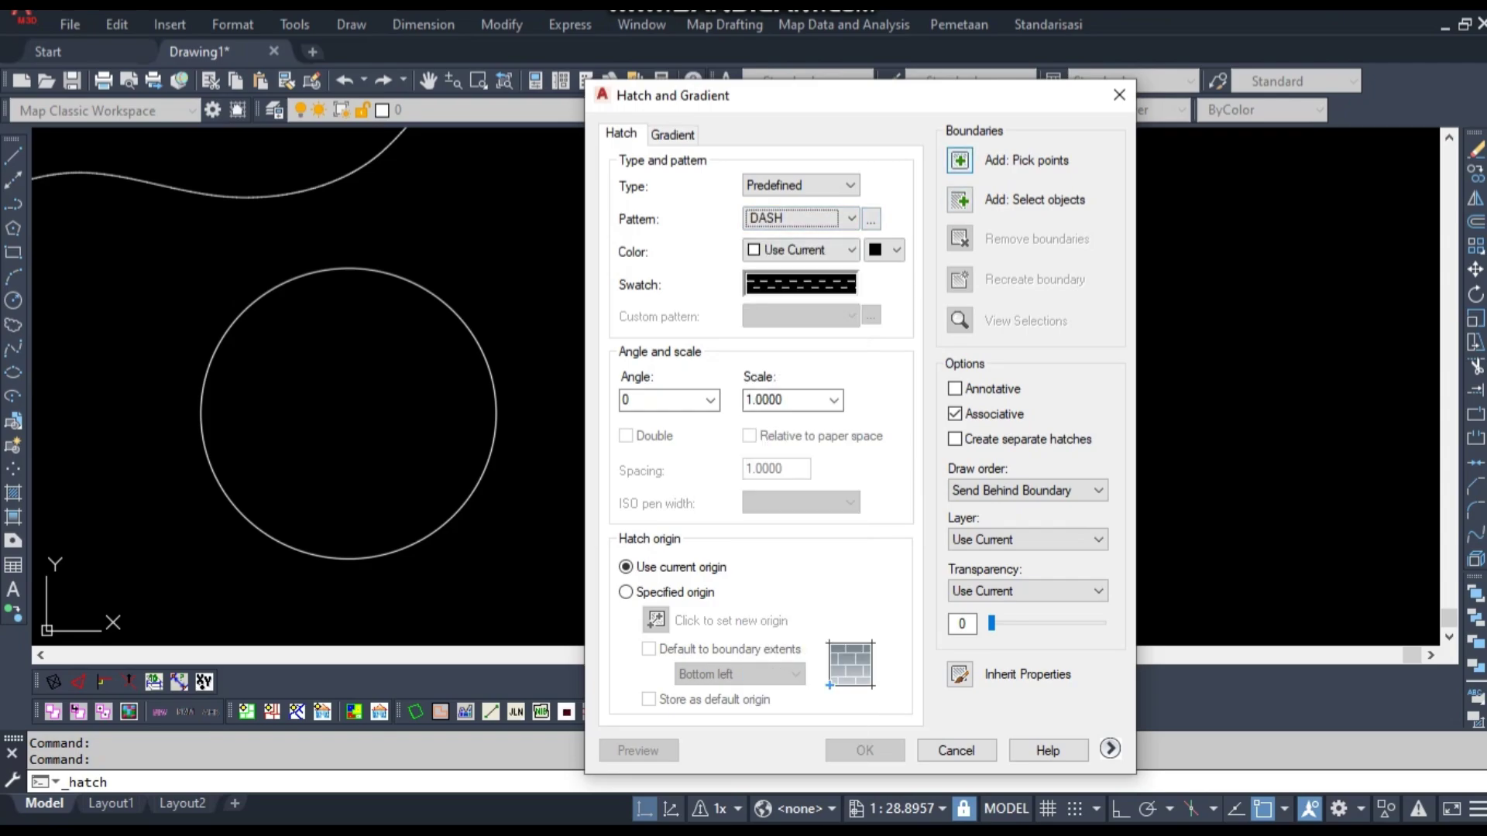
Hatch the small rectangle by picking an internal point as its boundary, and inspect the fill up close
click(1006, 160)
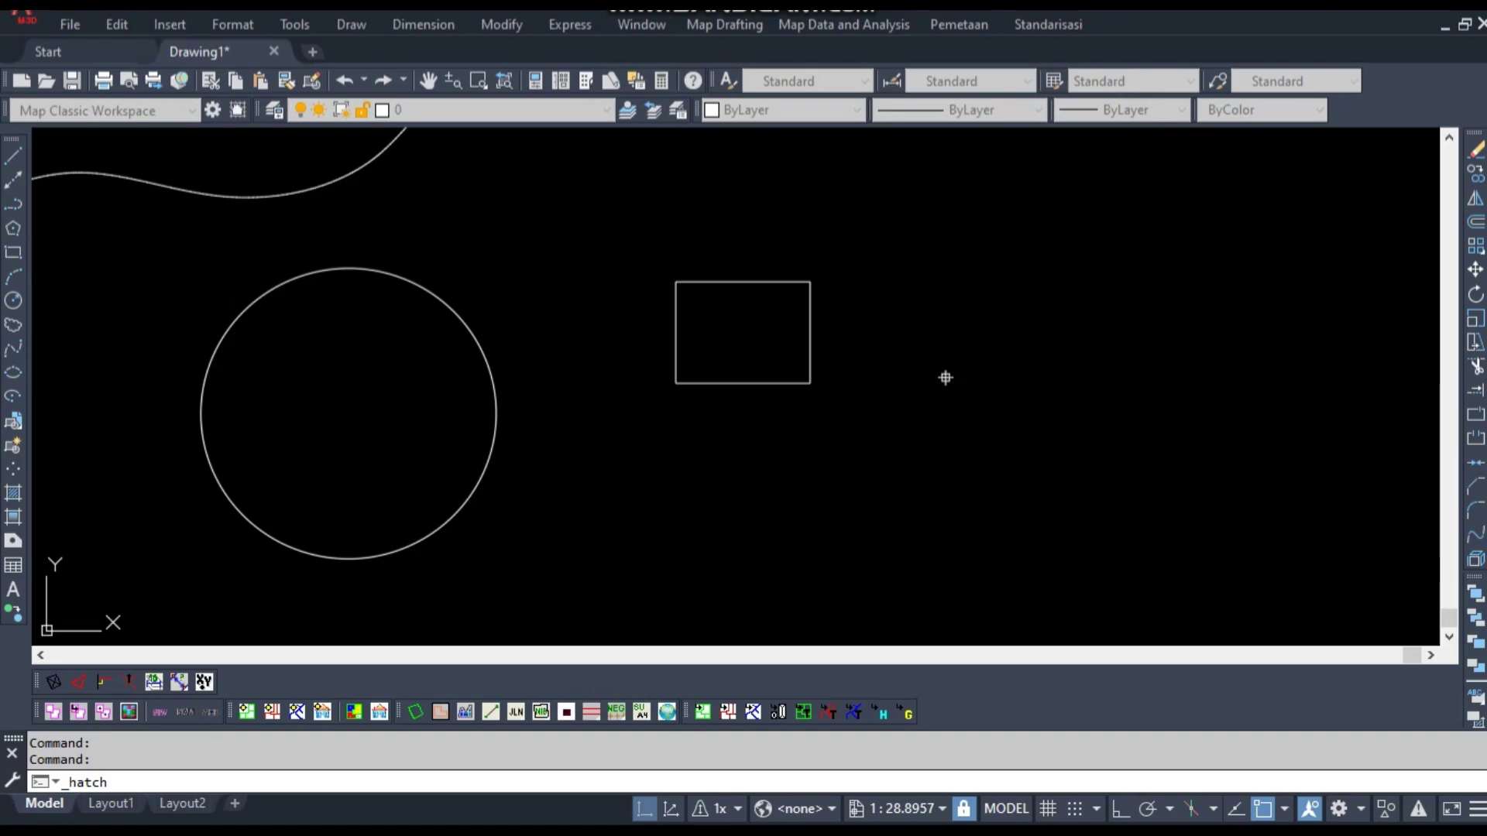
click(804, 335)
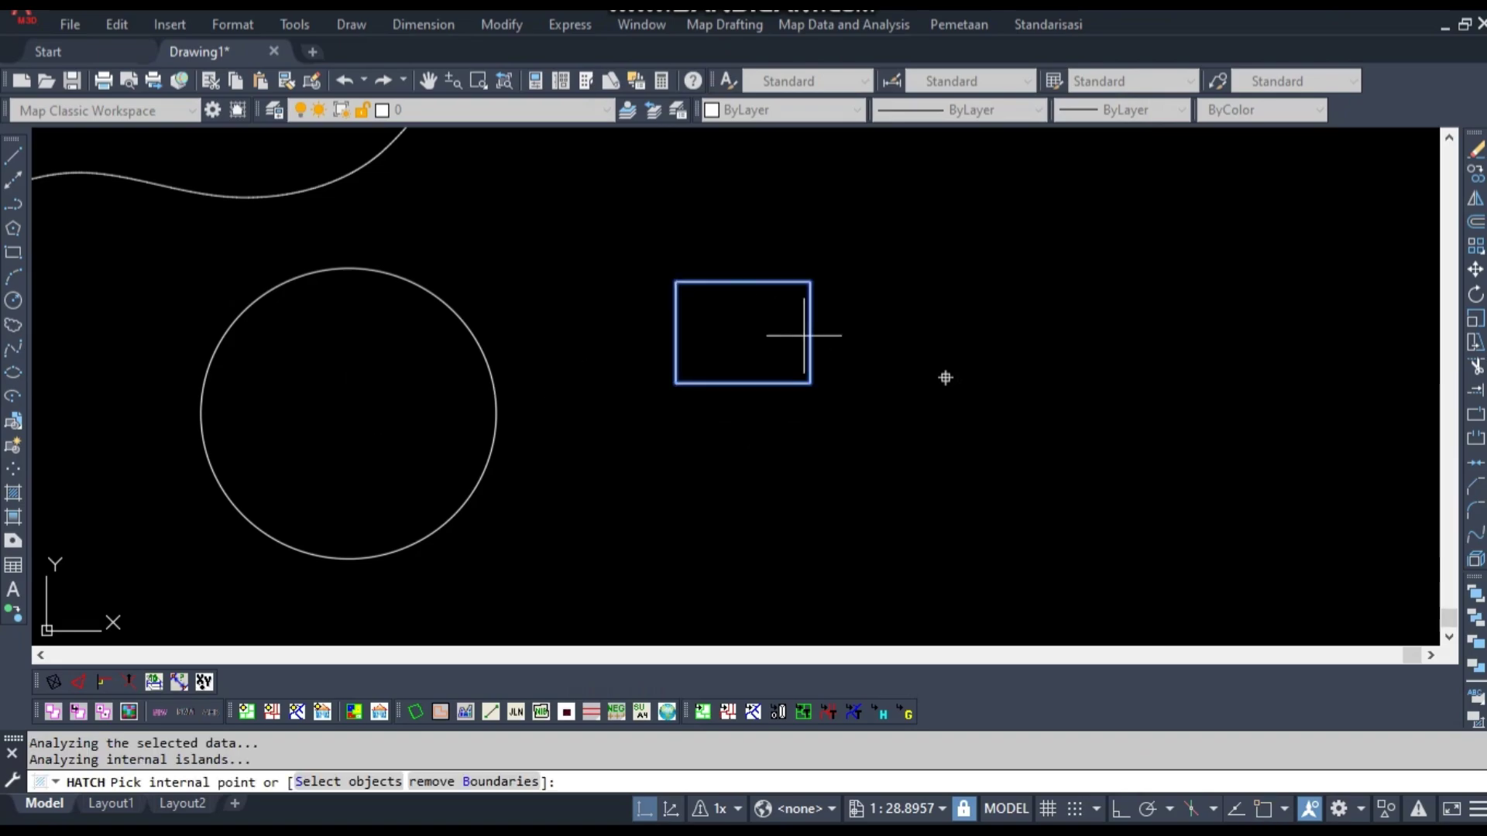
key(Return)
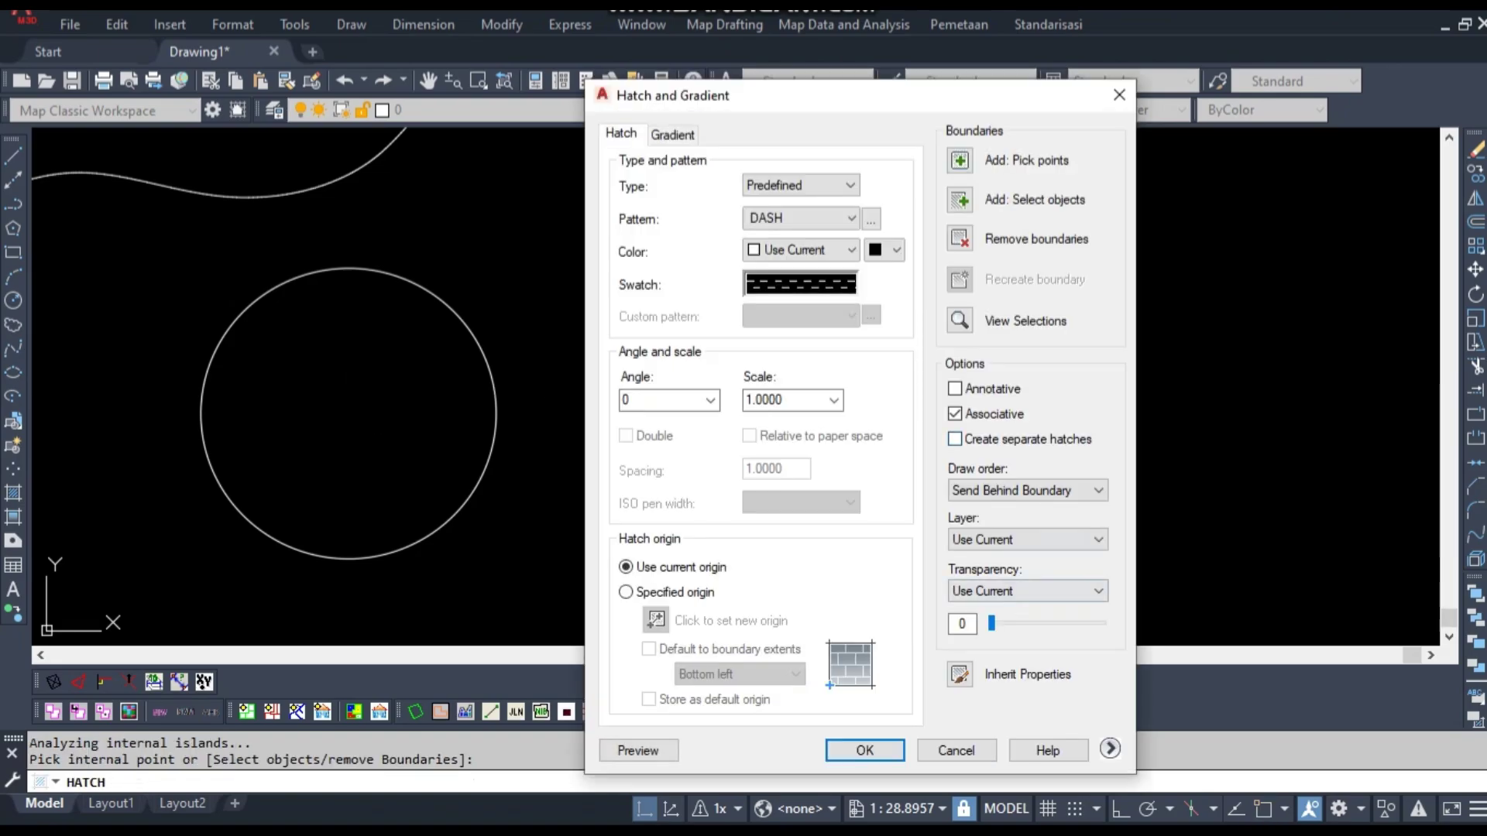
key(Return)
scroll(746, 323, up, 6)
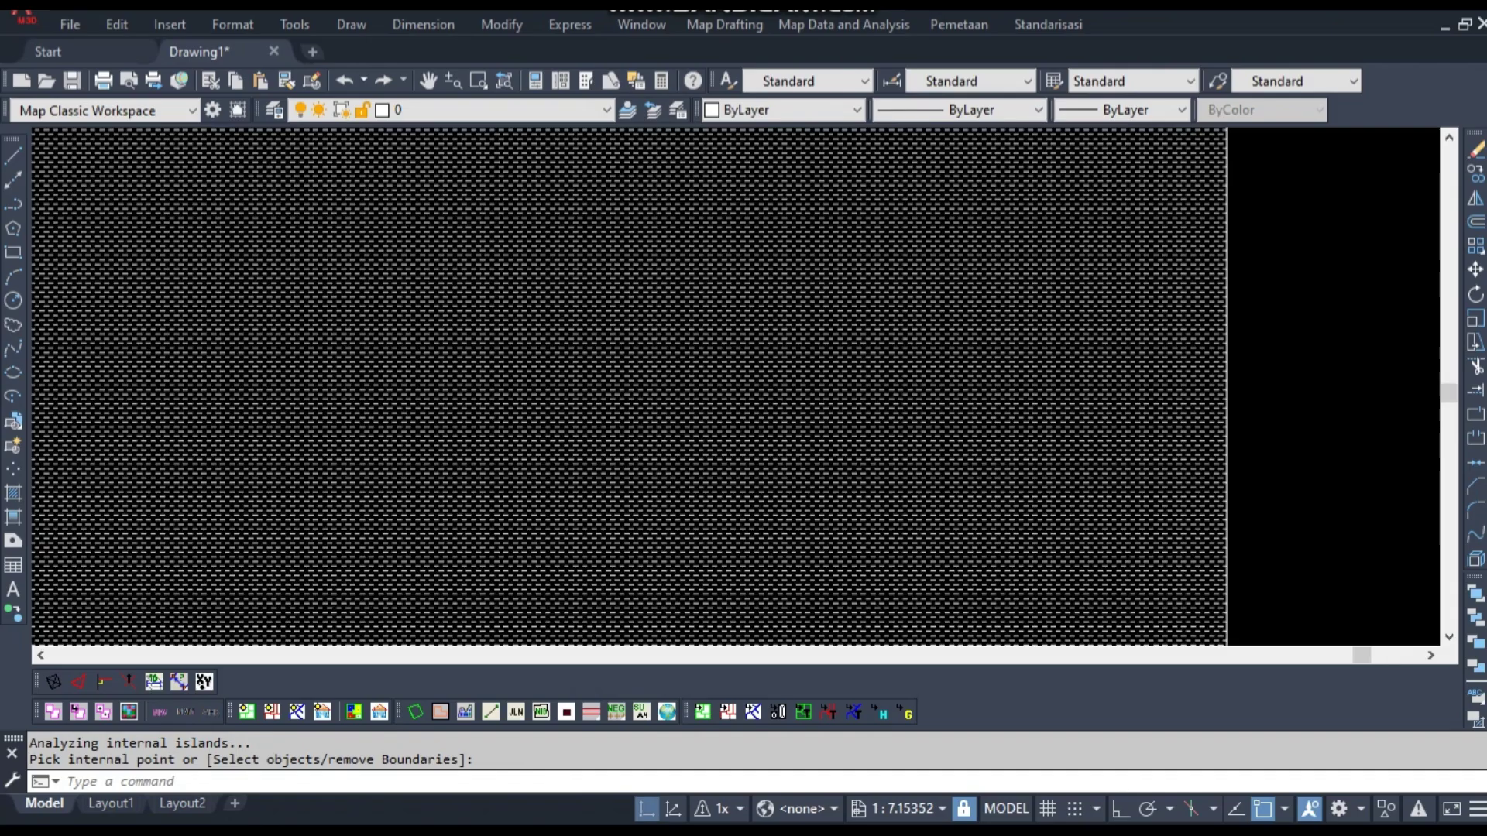
scroll(749, 322, down, 7)
scroll(751, 323, up, 8)
scroll(751, 322, down, 11)
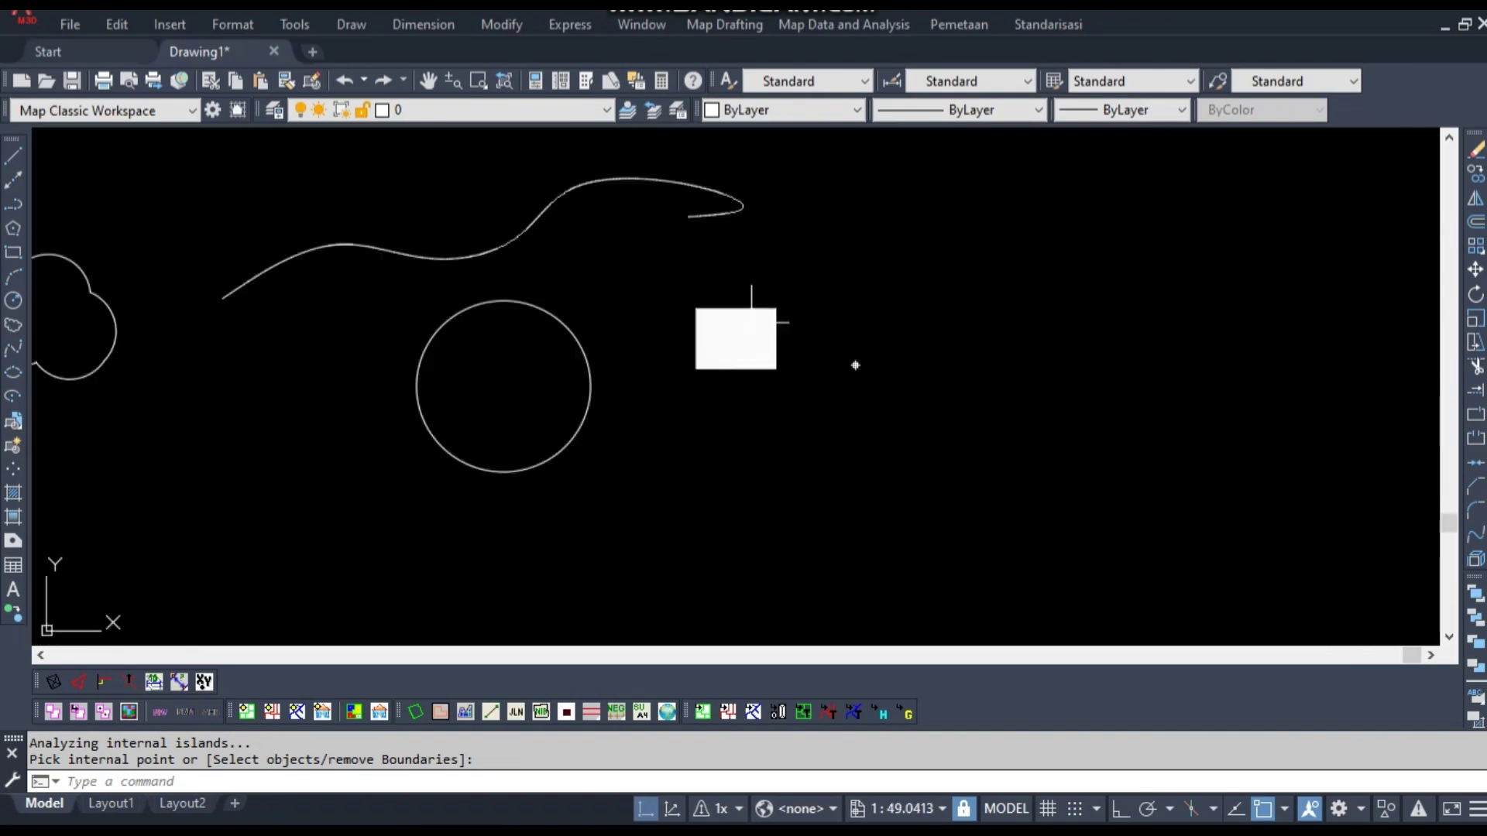
Set the colour of the rectangle's hatch to Cyan
click(753, 321)
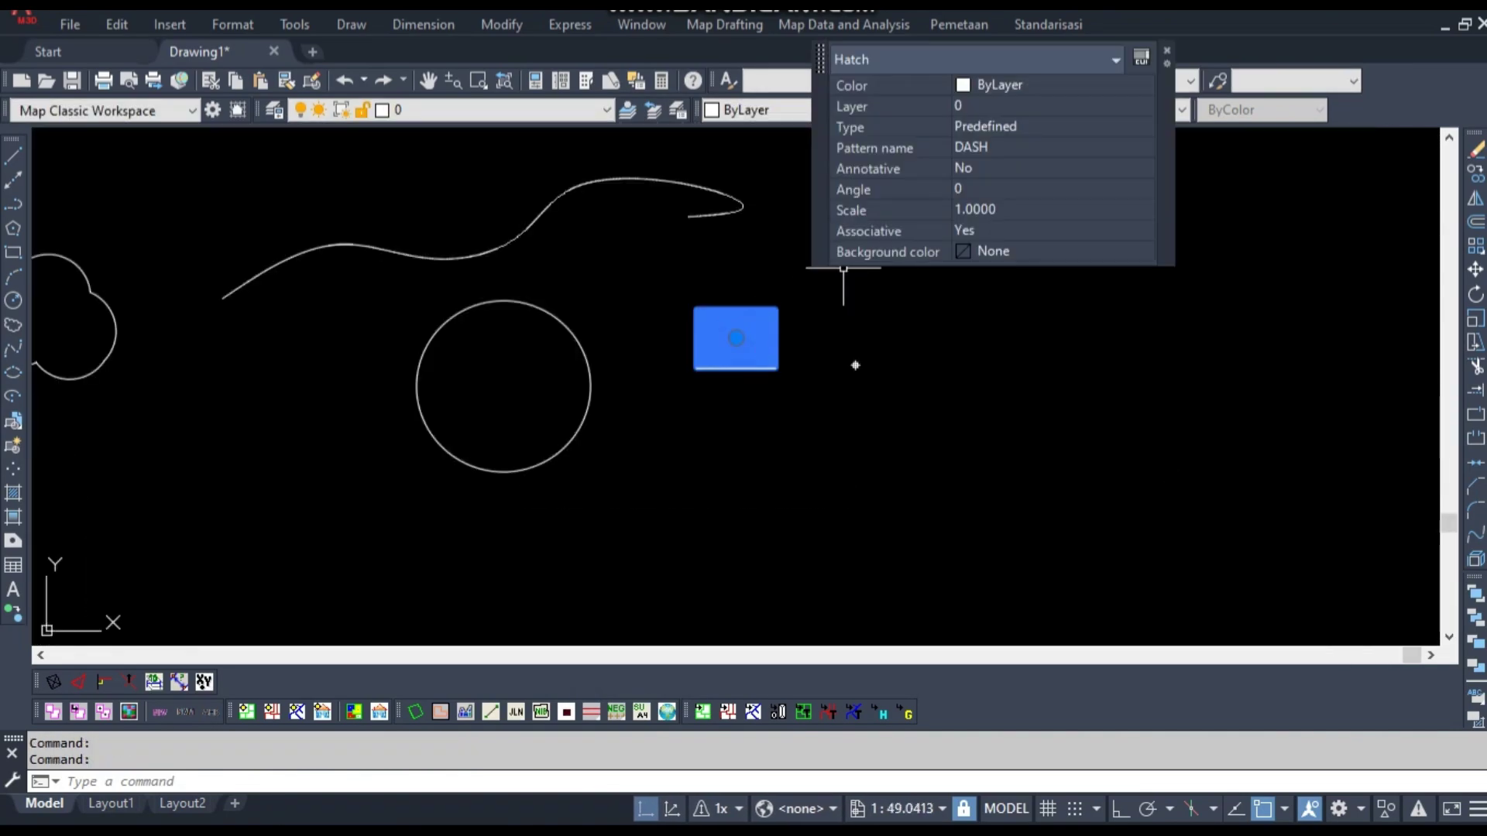
click(999, 84)
click(1145, 85)
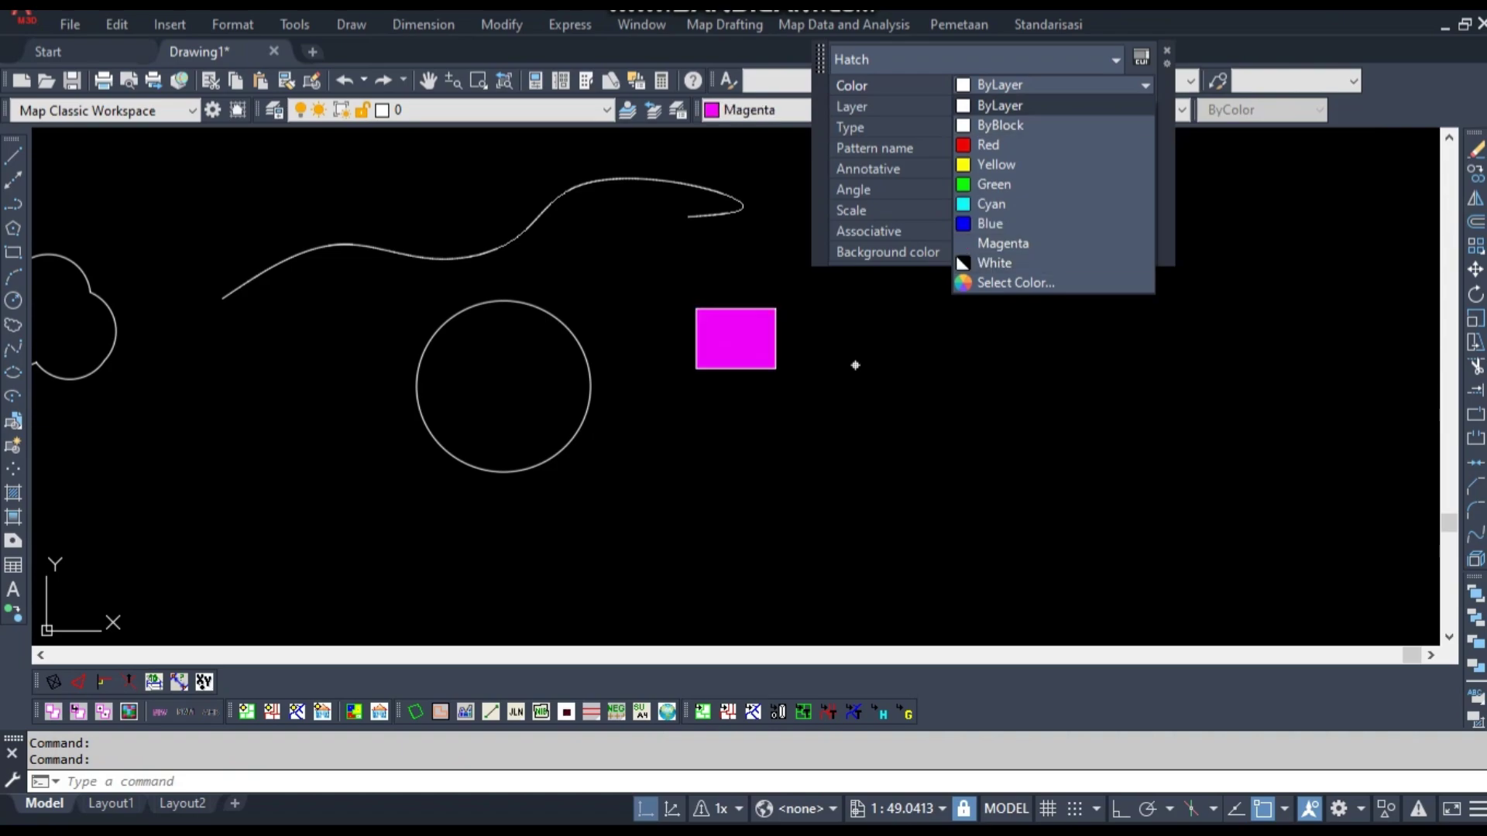
click(990, 203)
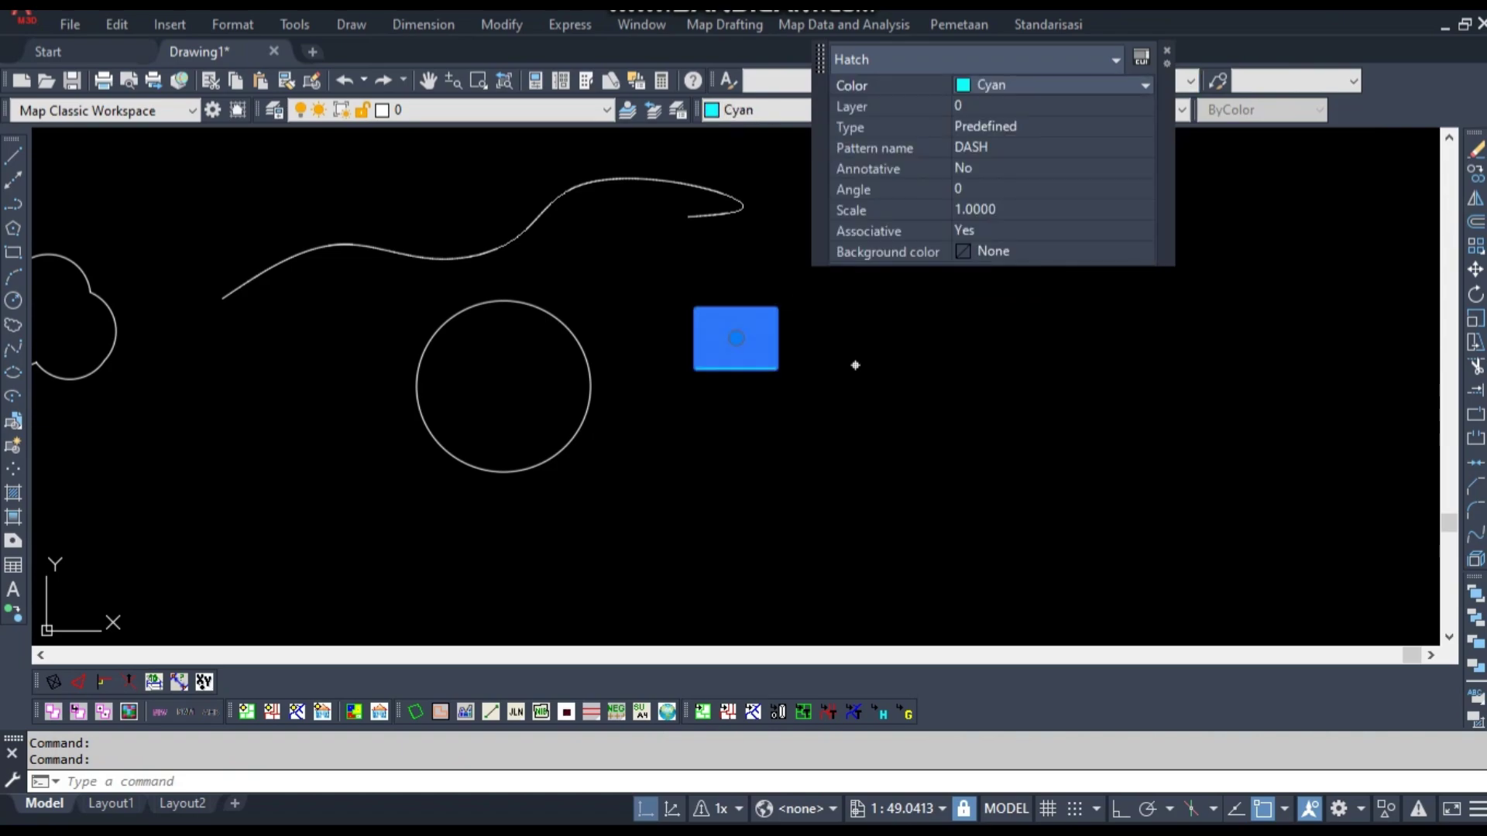
Fill the ellipse with the centred two-colour linear gradient from blue to yellow, picking an internal point as its boundary
key(Escape)
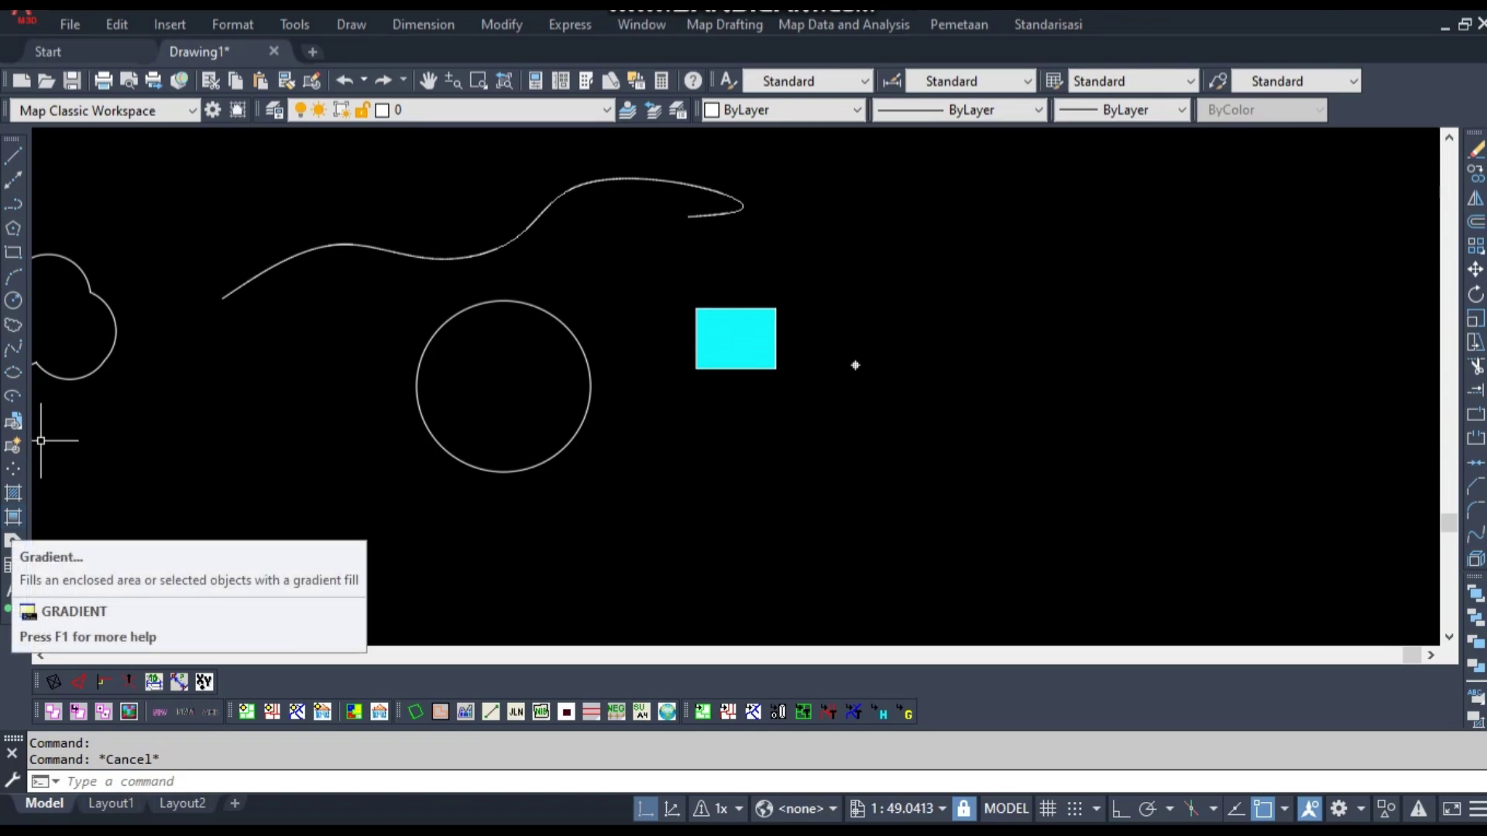
click(13, 518)
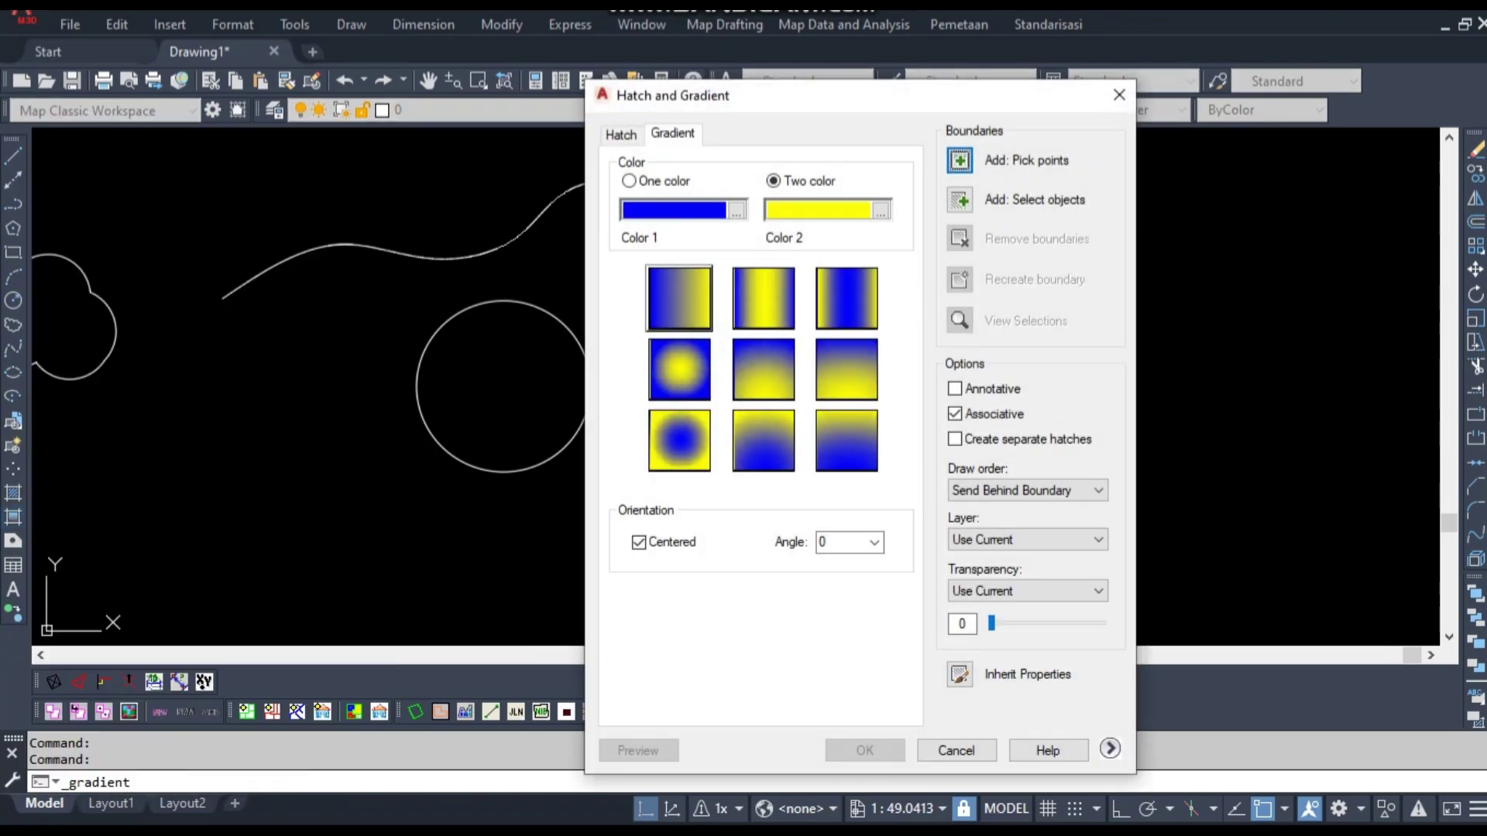
click(959, 161)
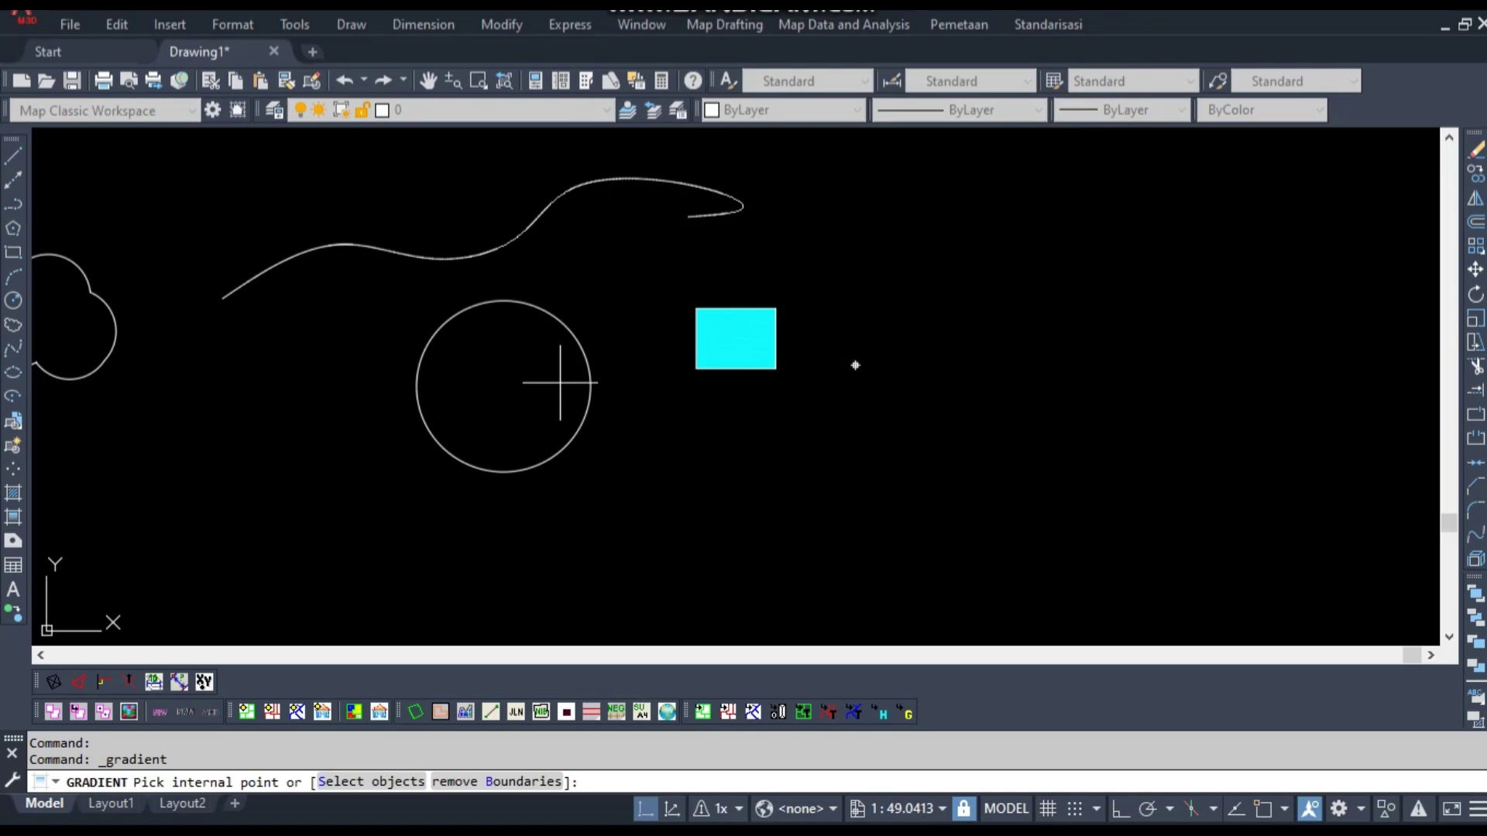
key(Return)
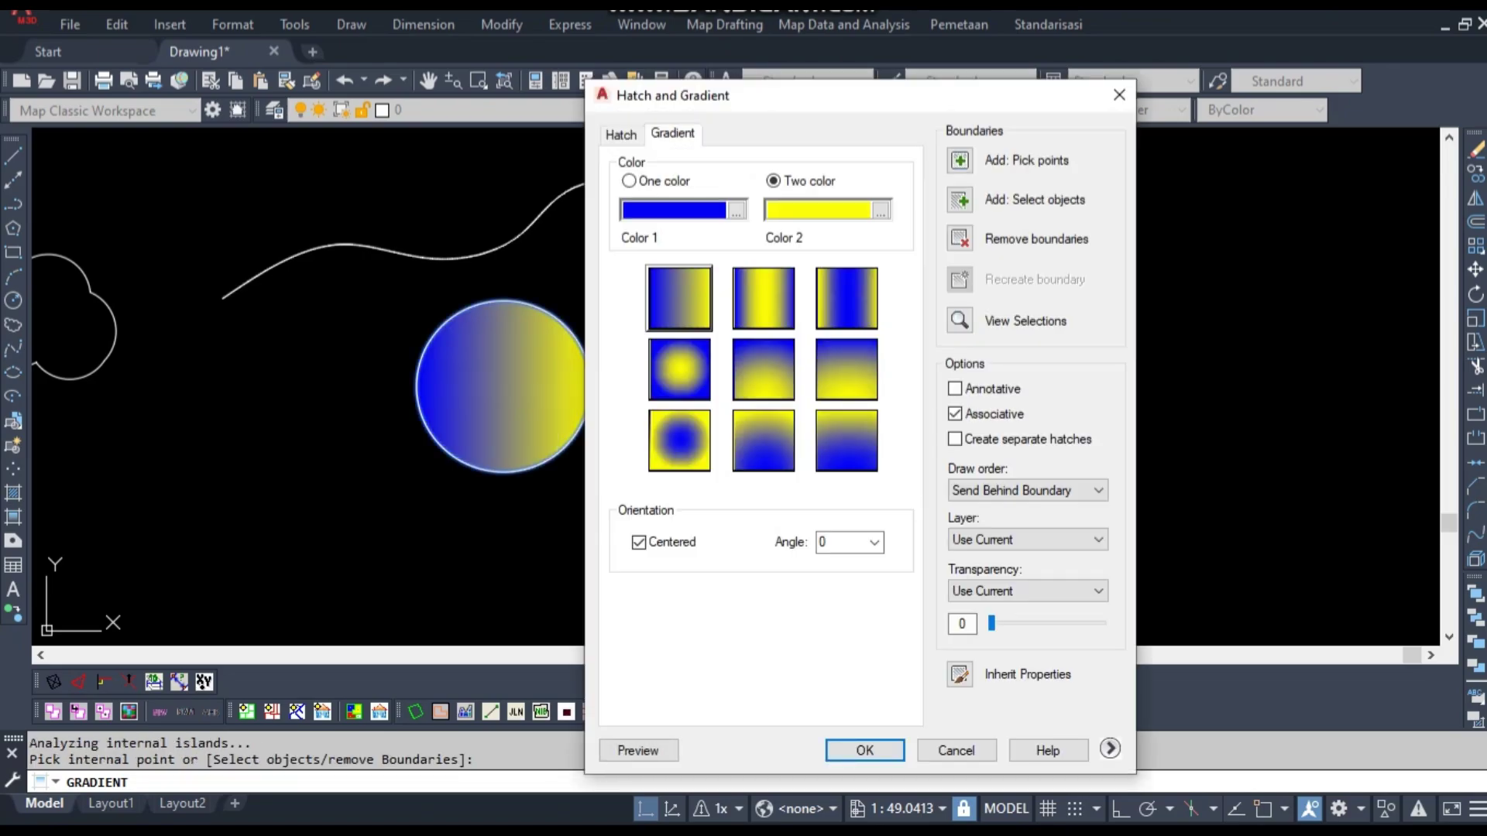
click(864, 750)
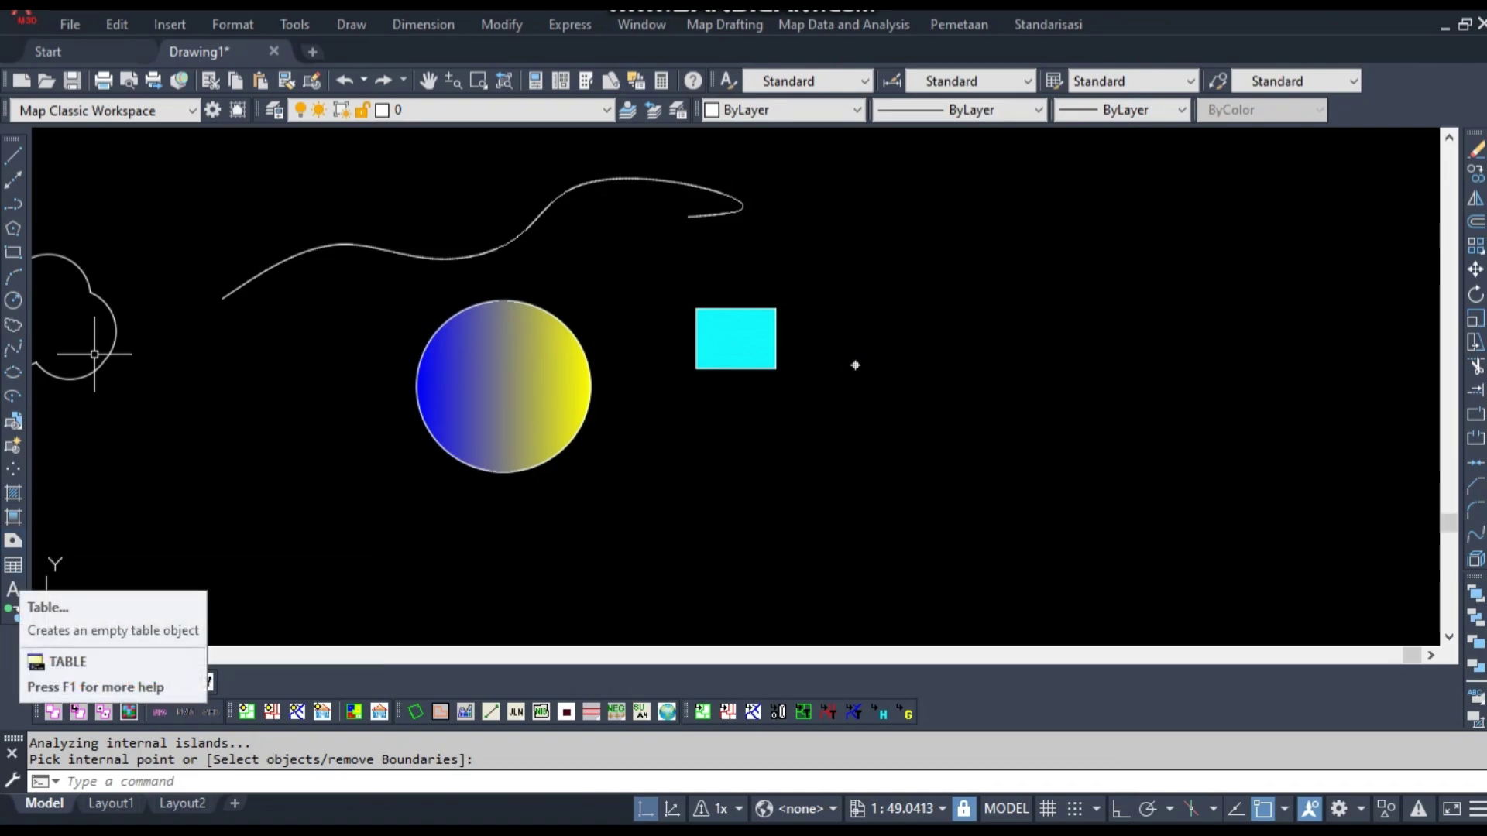
Look over the Insert Table settings and close them without inserting a table
click(14, 565)
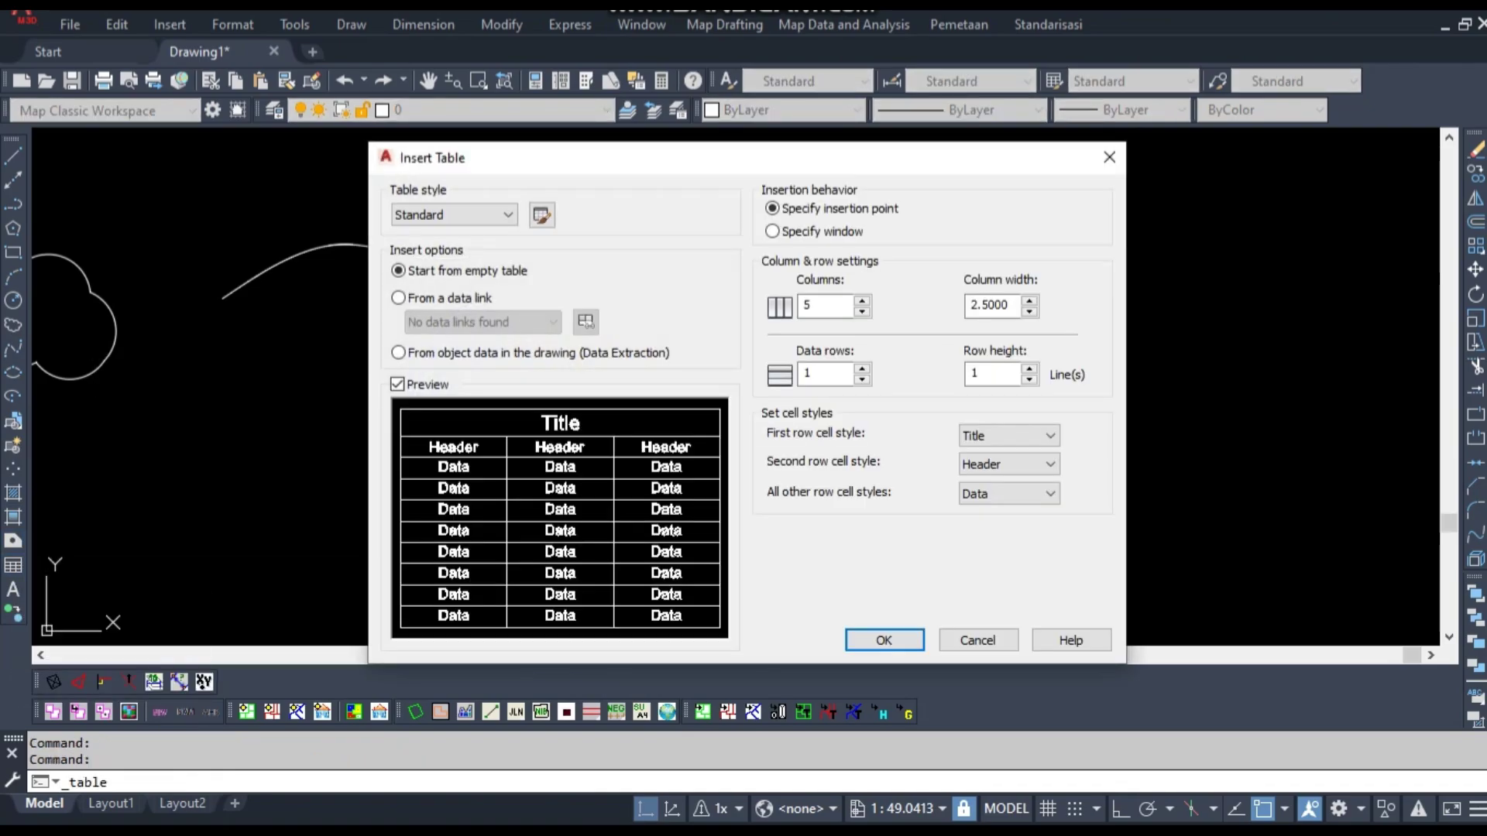
click(1102, 154)
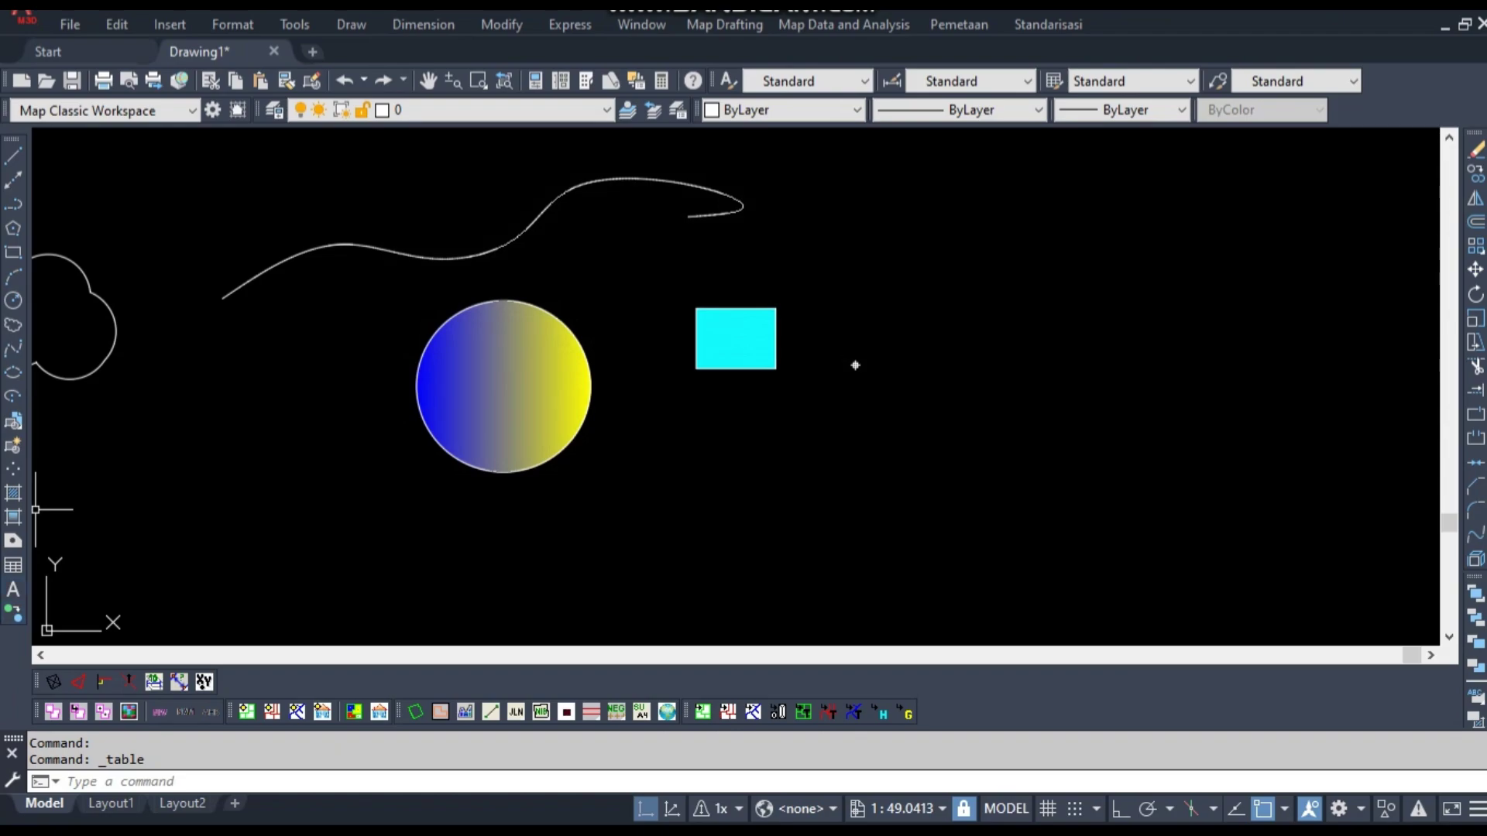
Place the multiline text MAHASISWA STPN just below the cyan-hatched rectangle and inspect it up close
click(14, 590)
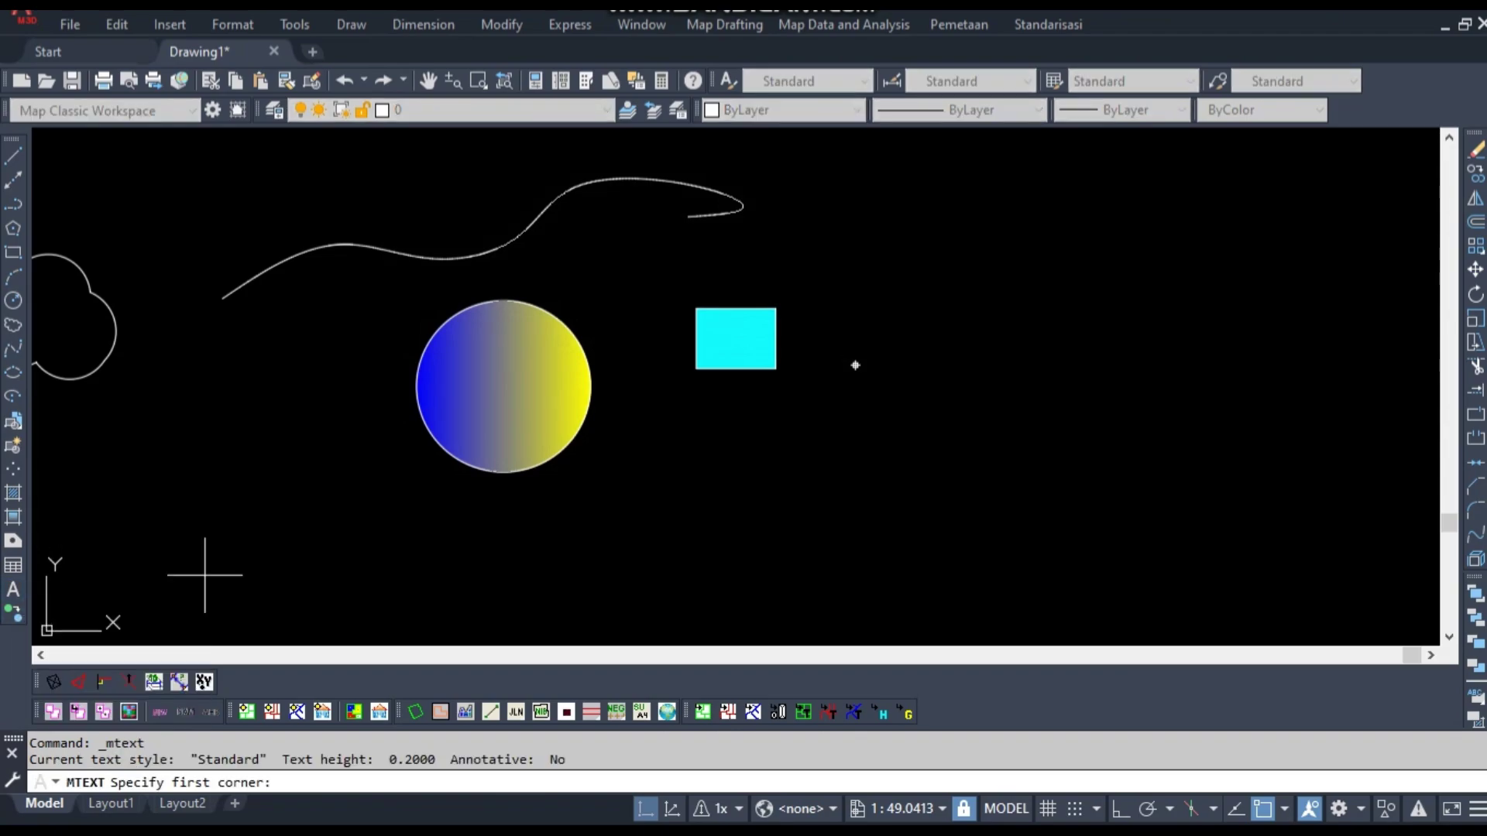
click(786, 436)
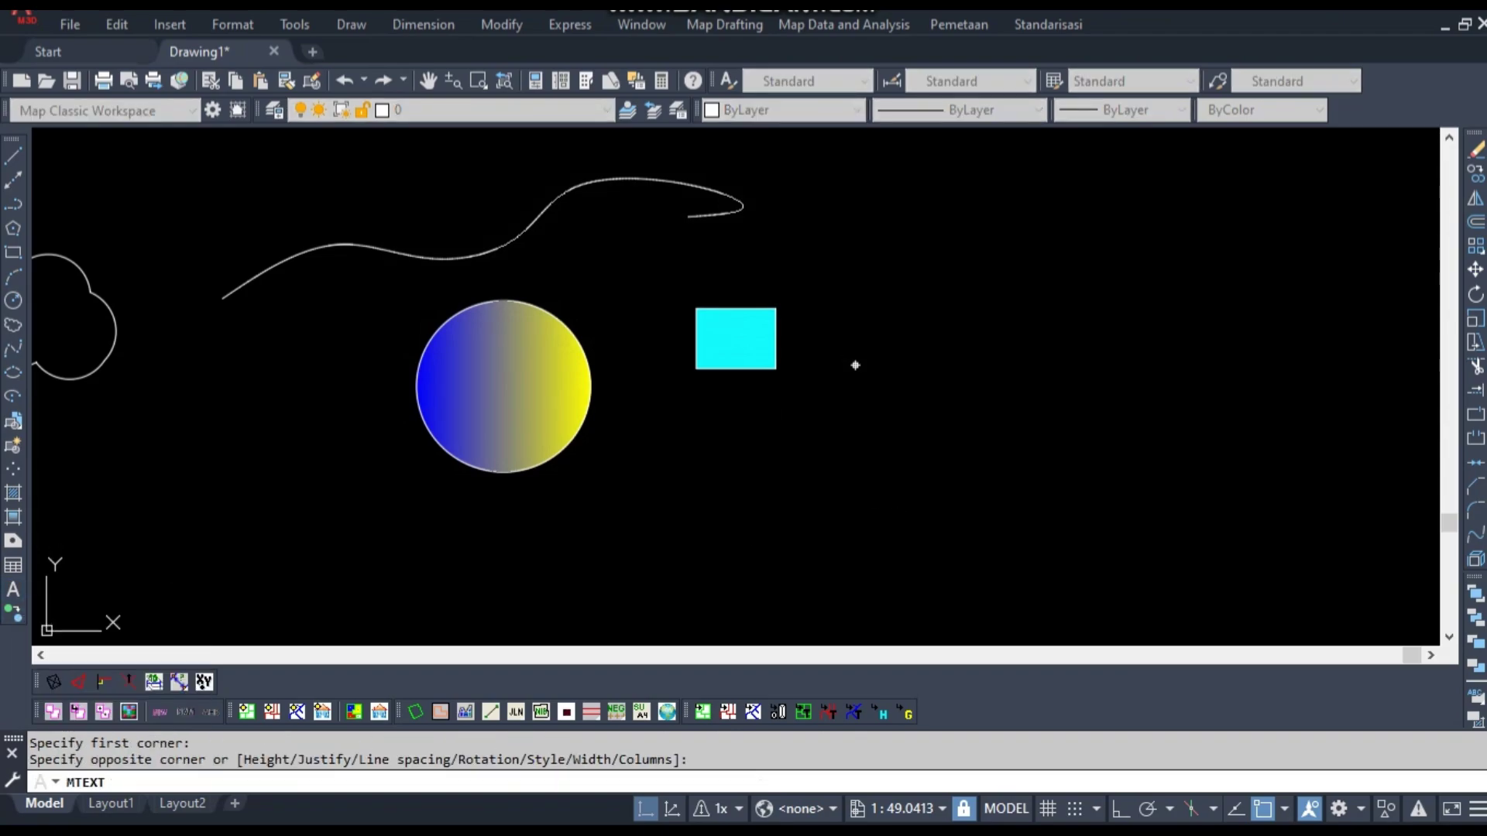
click(855, 364)
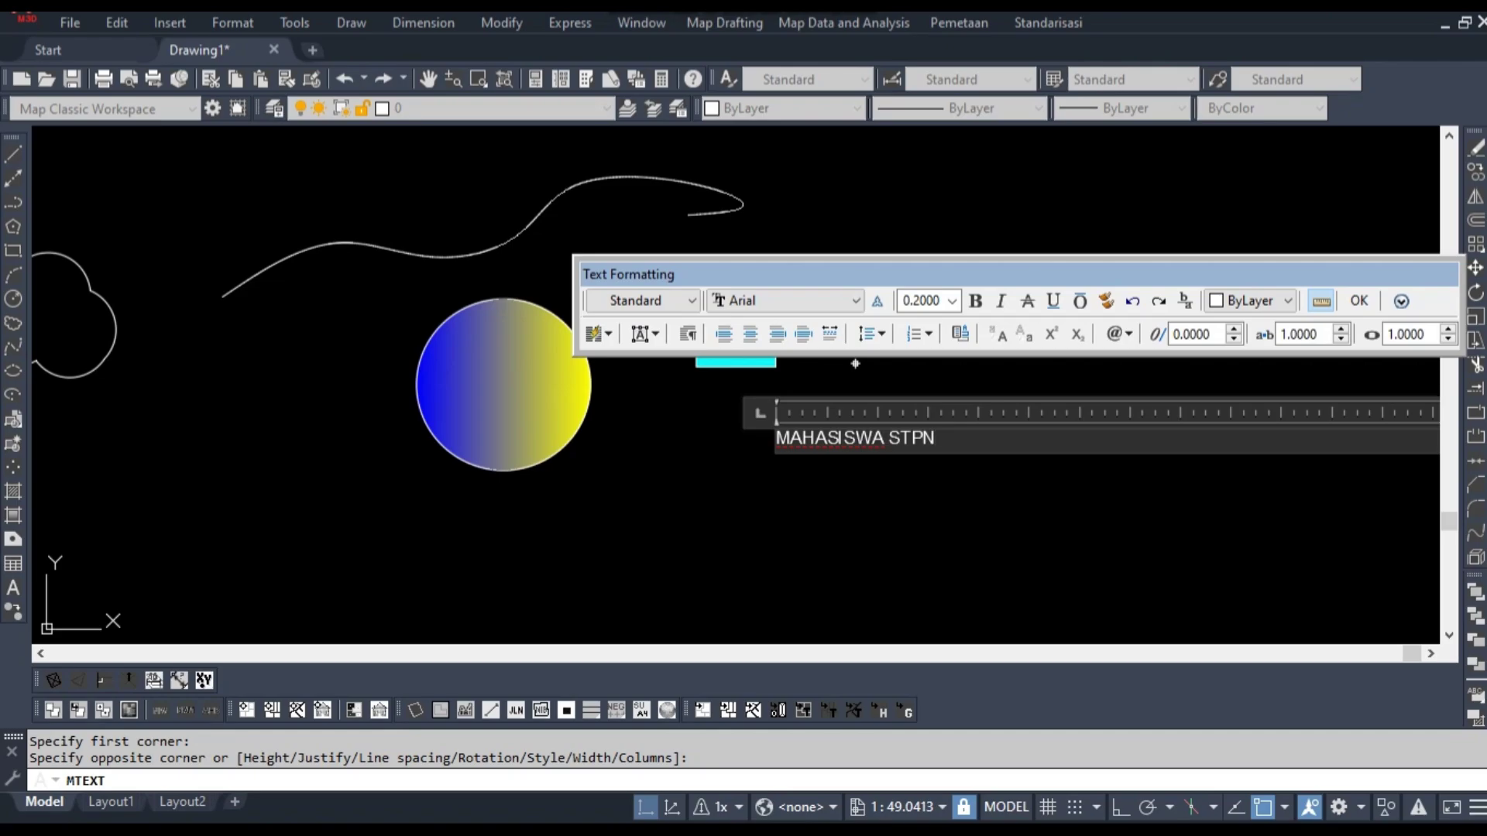
click(855, 363)
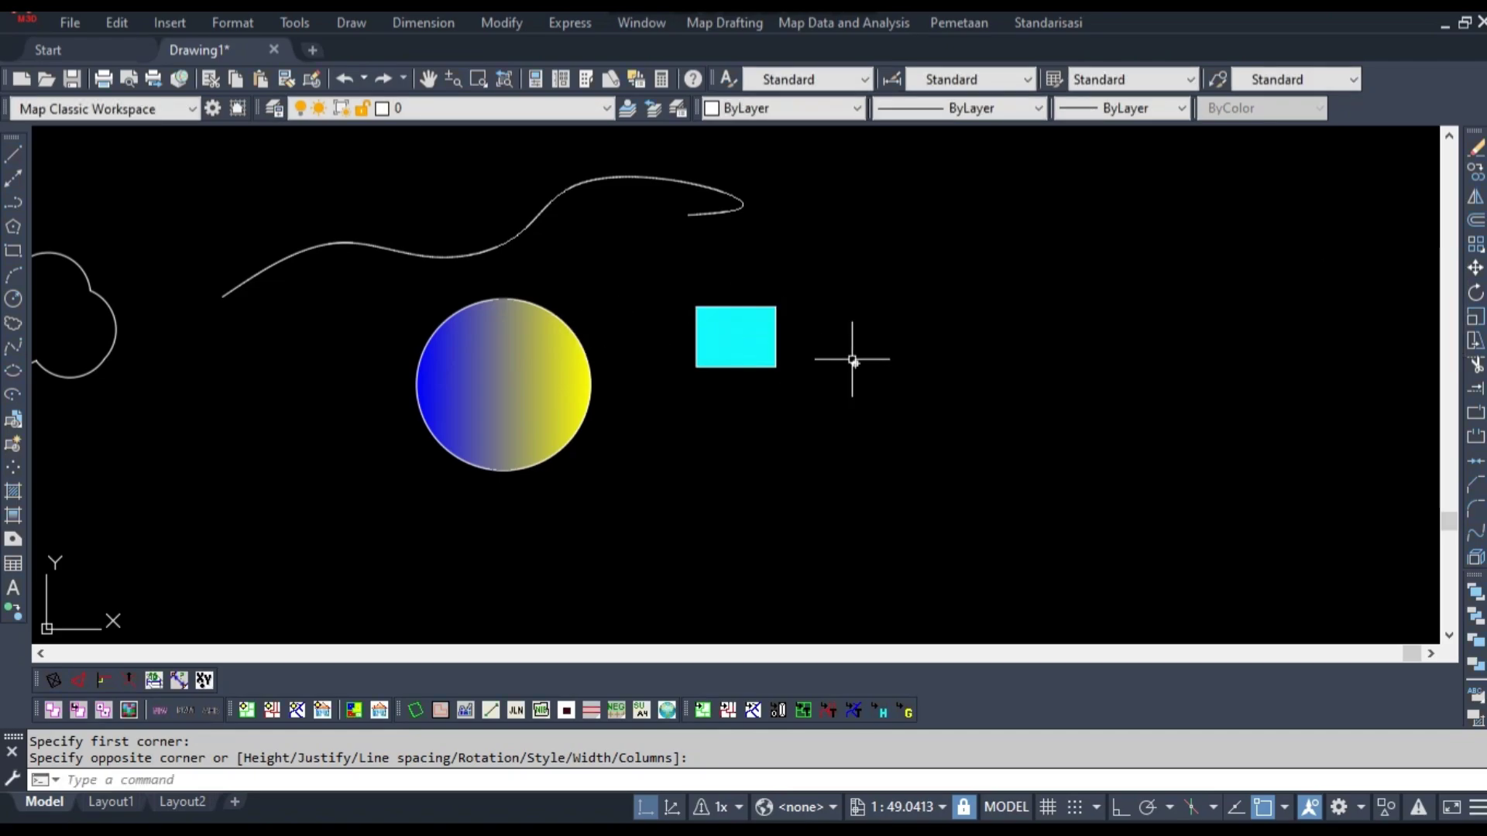
scroll(860, 364, up, 6)
middle_drag(652, 444, 950, 166)
scroll(797, 342, up, 8)
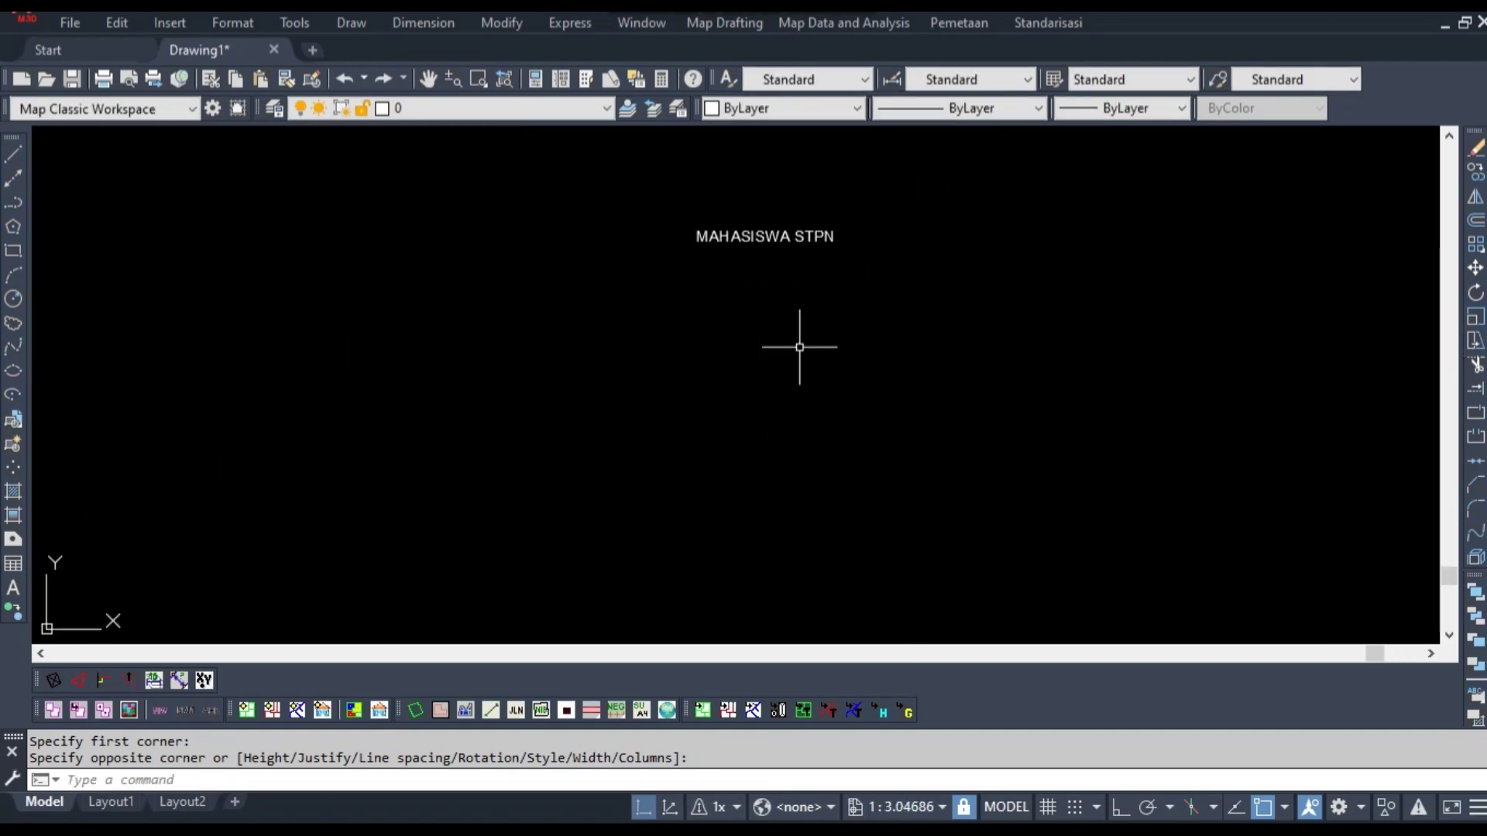
middle_drag(765, 249, 755, 361)
scroll(743, 368, down, 4)
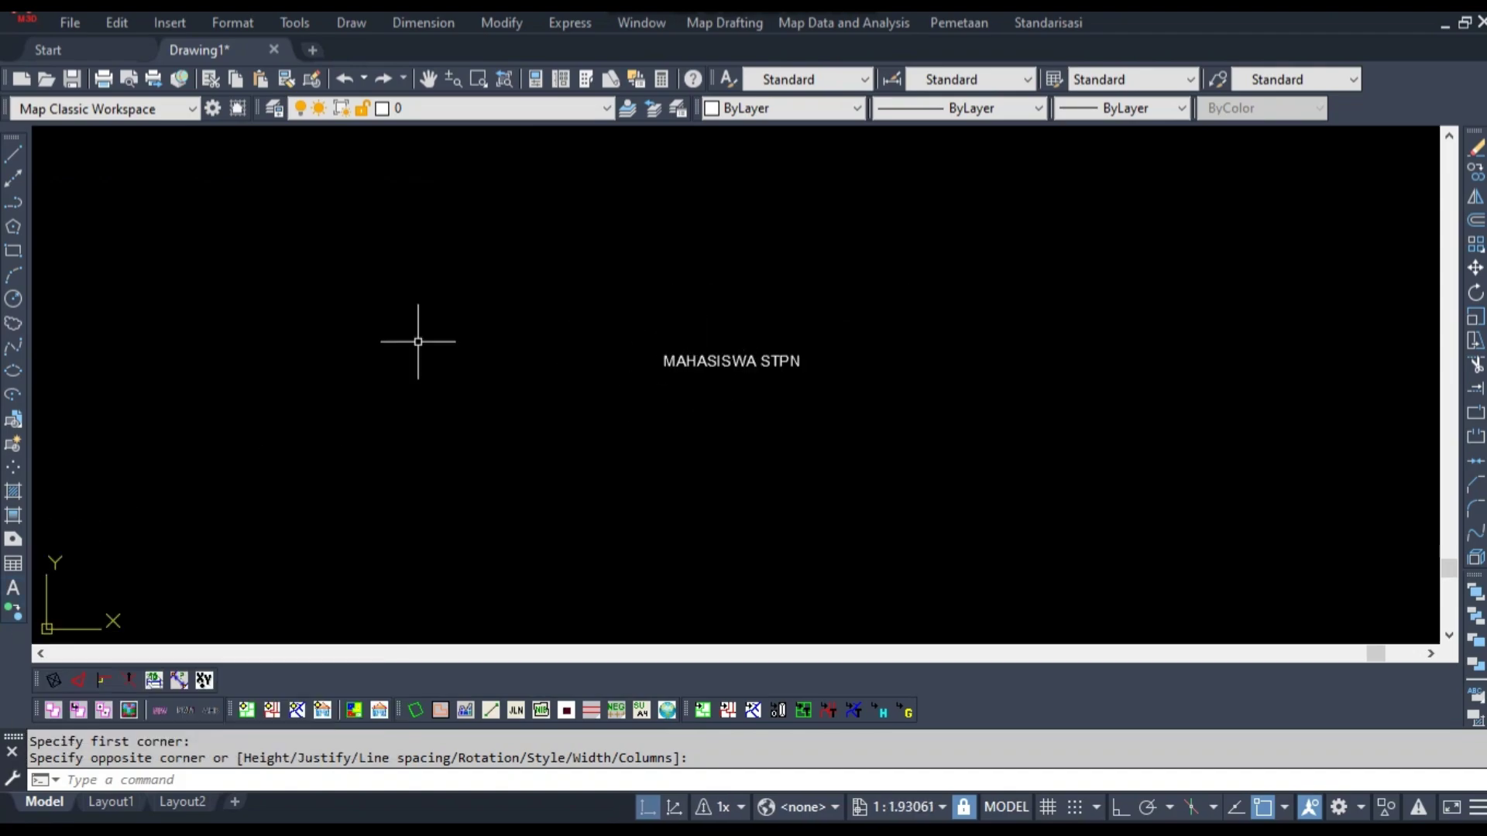
middle_drag(849, 328, 913, 348)
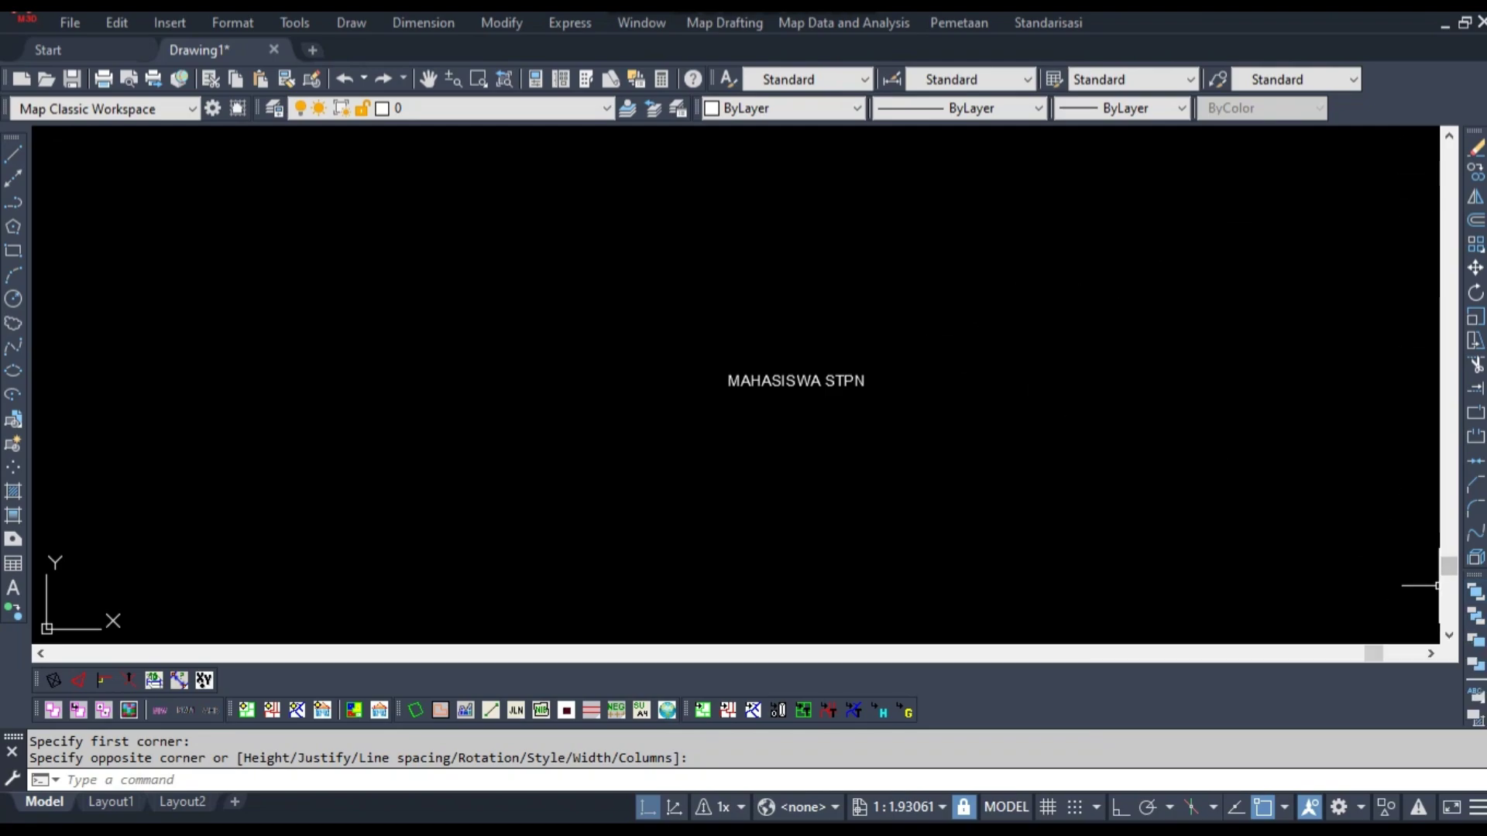
Undock the Draw Order toolbar and float it over the drawing area
drag(1476, 575, 938, 205)
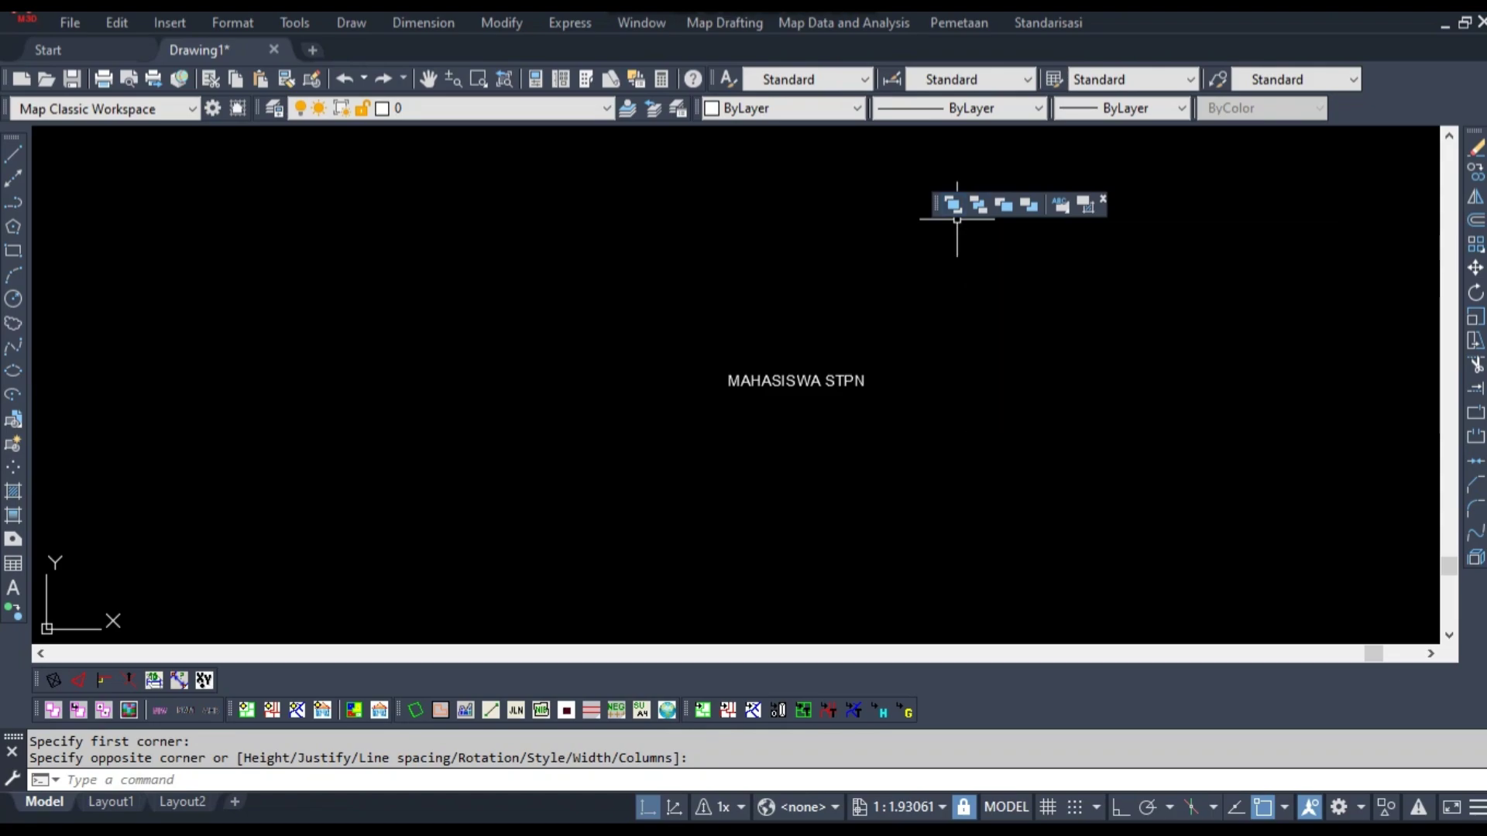
scroll(824, 355, down, 6)
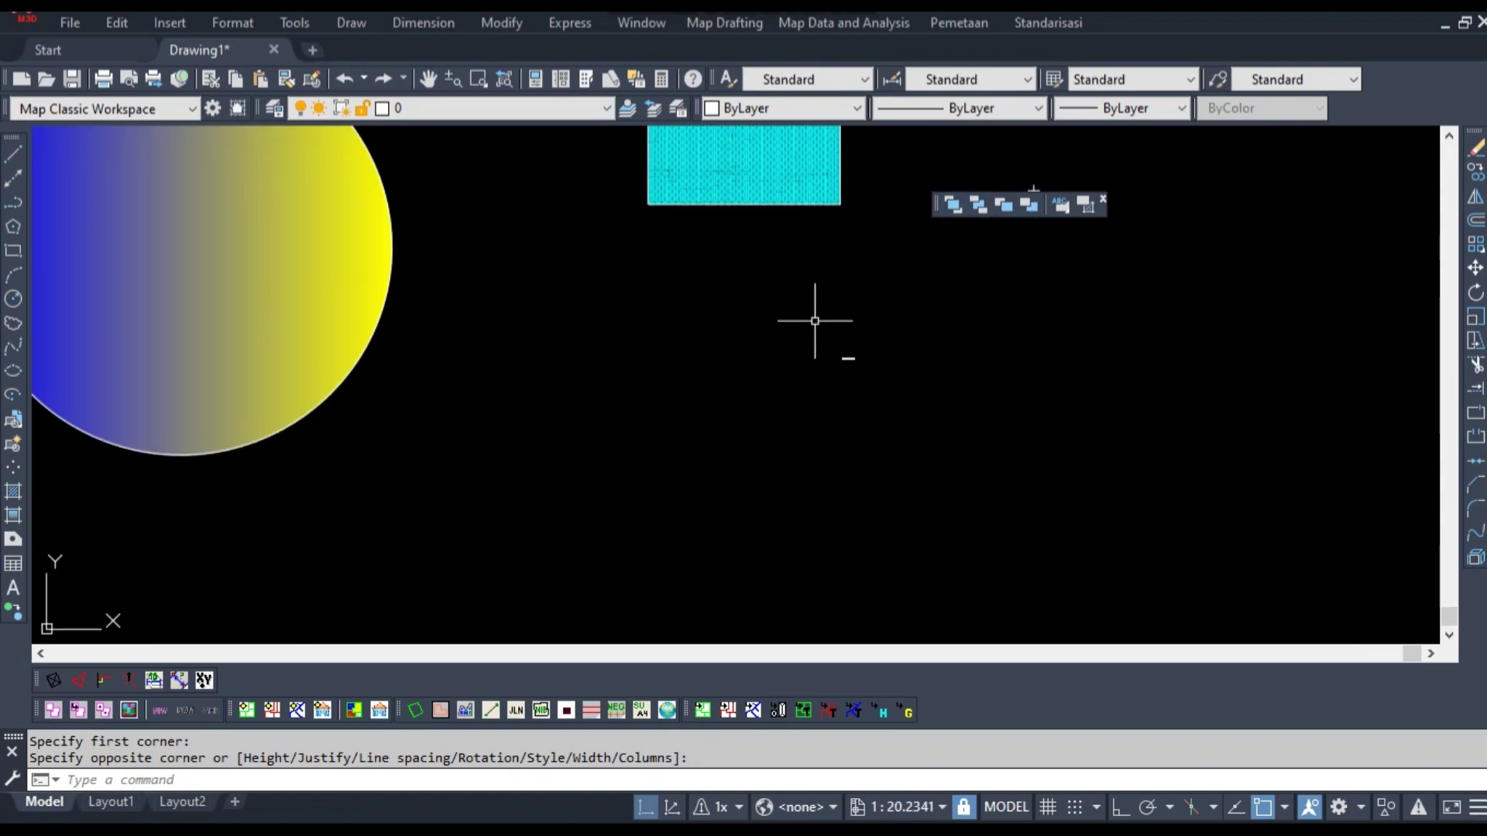
Try to insert the raster image kebun.tif from the PAsangkayu folder and check the drawing extents for it
click(959, 22)
click(1007, 361)
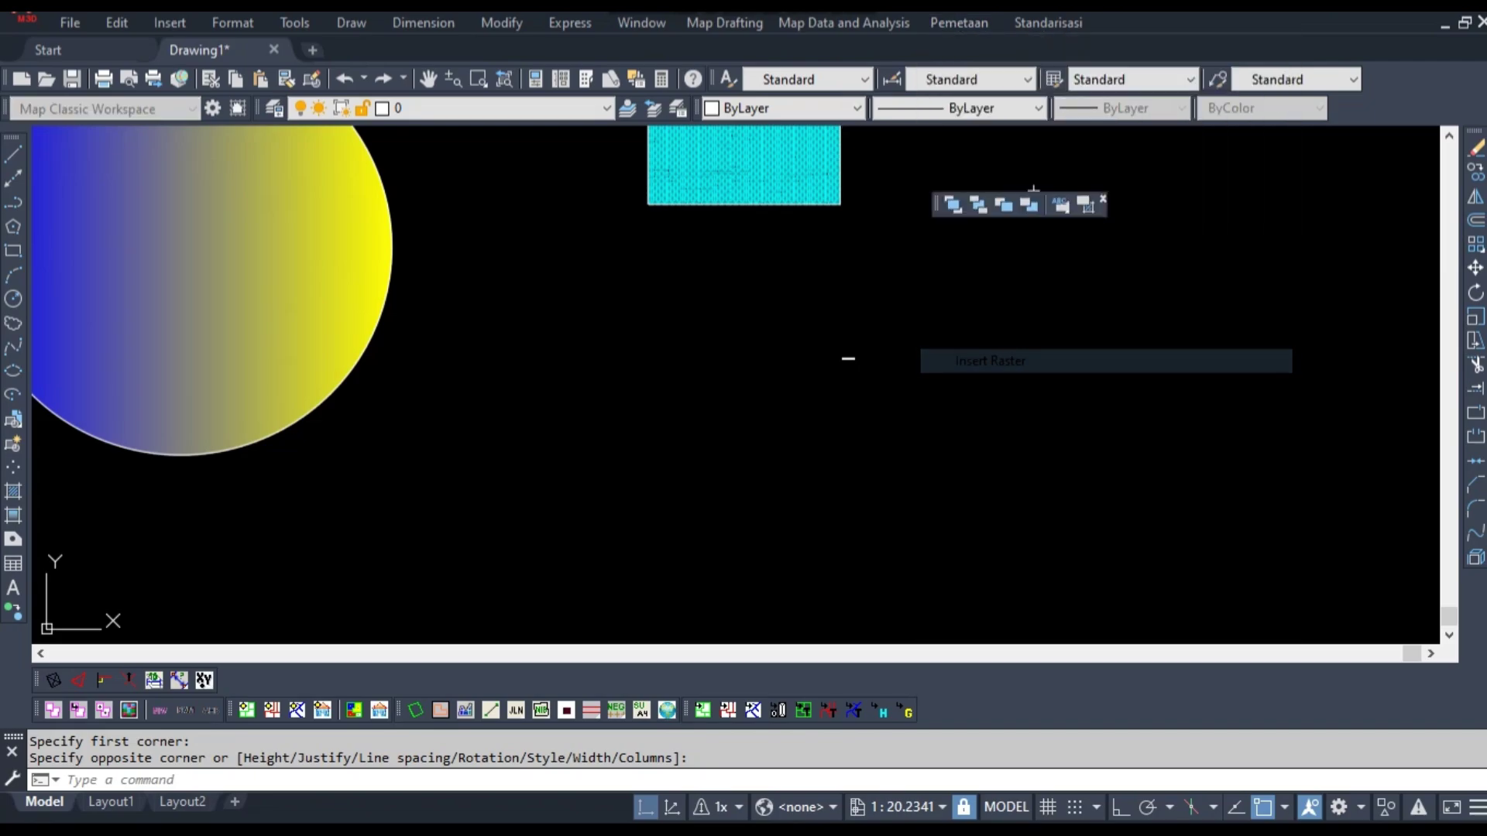
scroll(782, 248, down, 10)
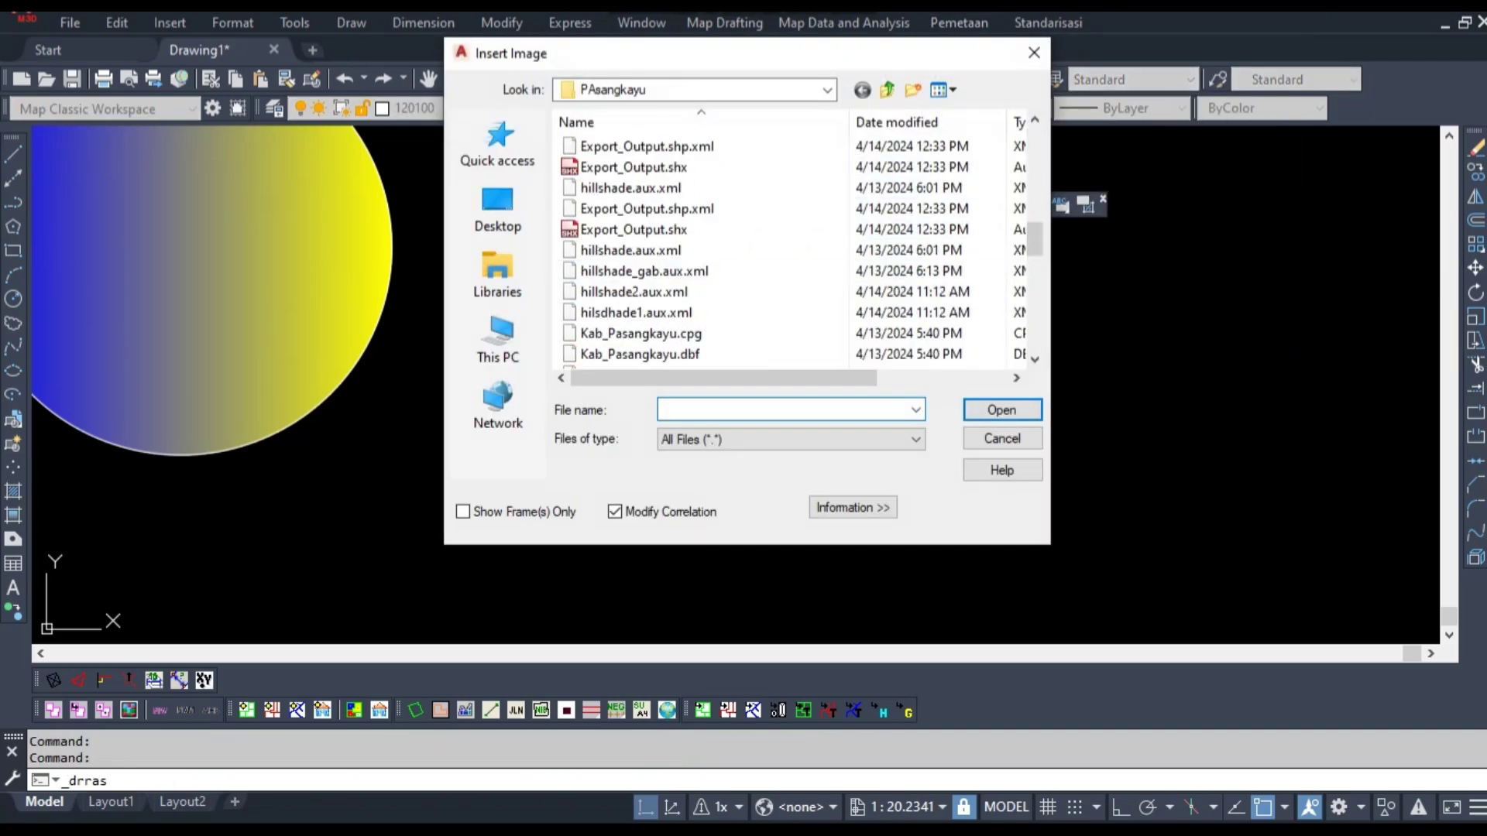
scroll(643, 250, down, 4)
scroll(643, 249, up, 2)
click(612, 210)
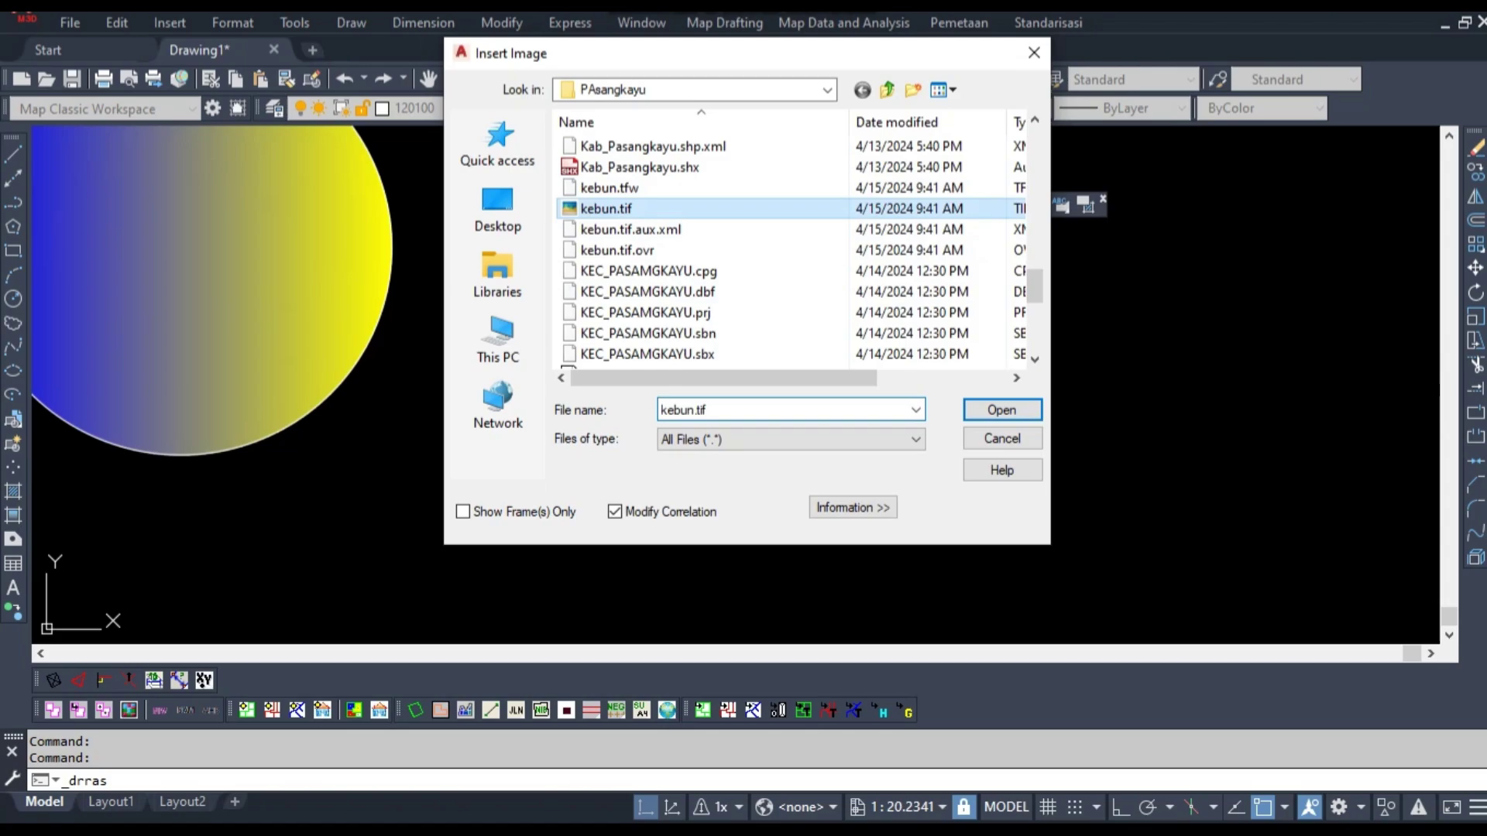
click(1001, 410)
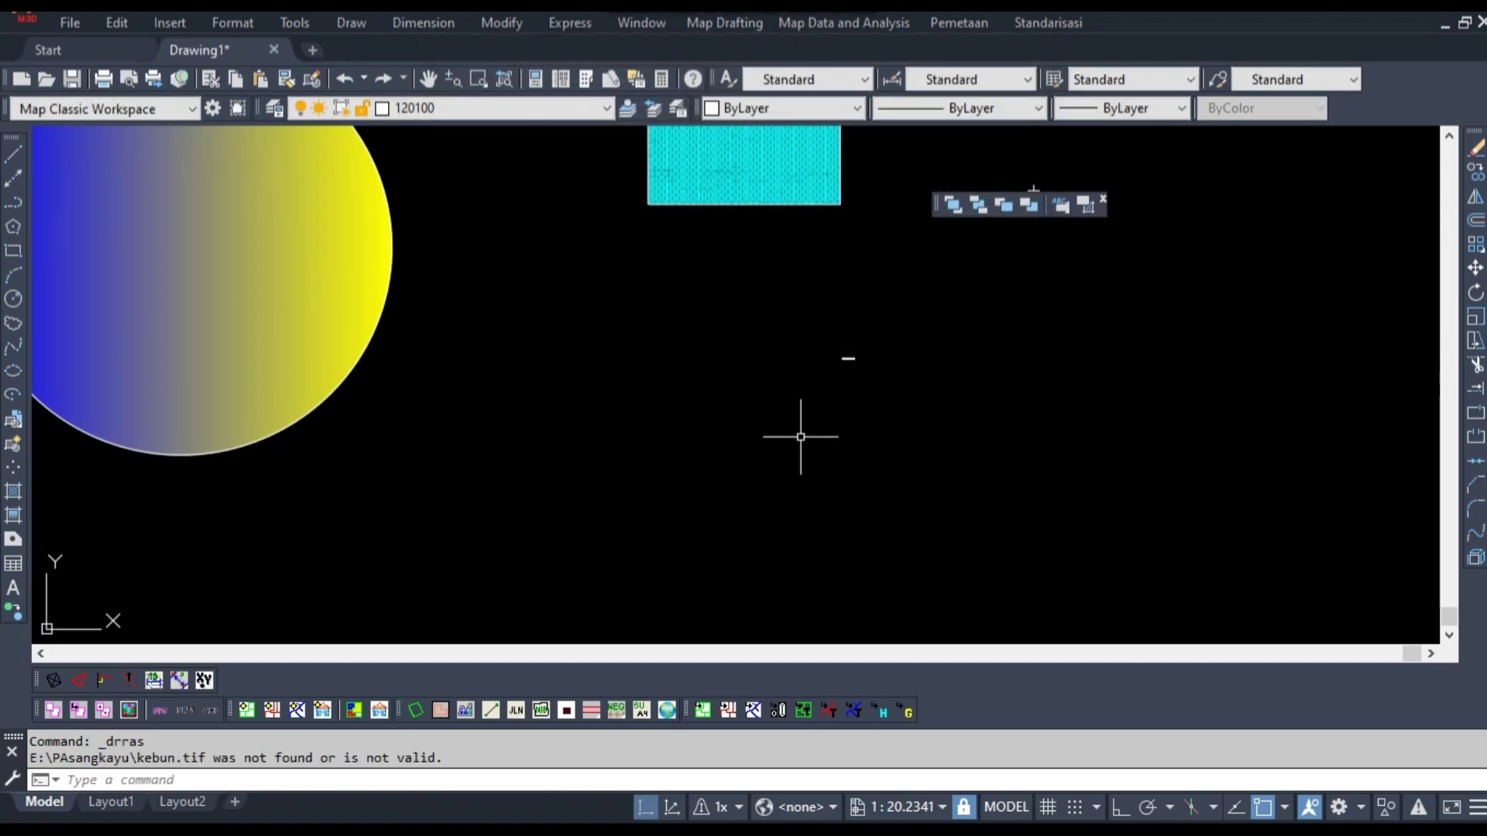
text(z)
key(Return)
text(e)
key(Return)
scroll(806, 421, down, 5)
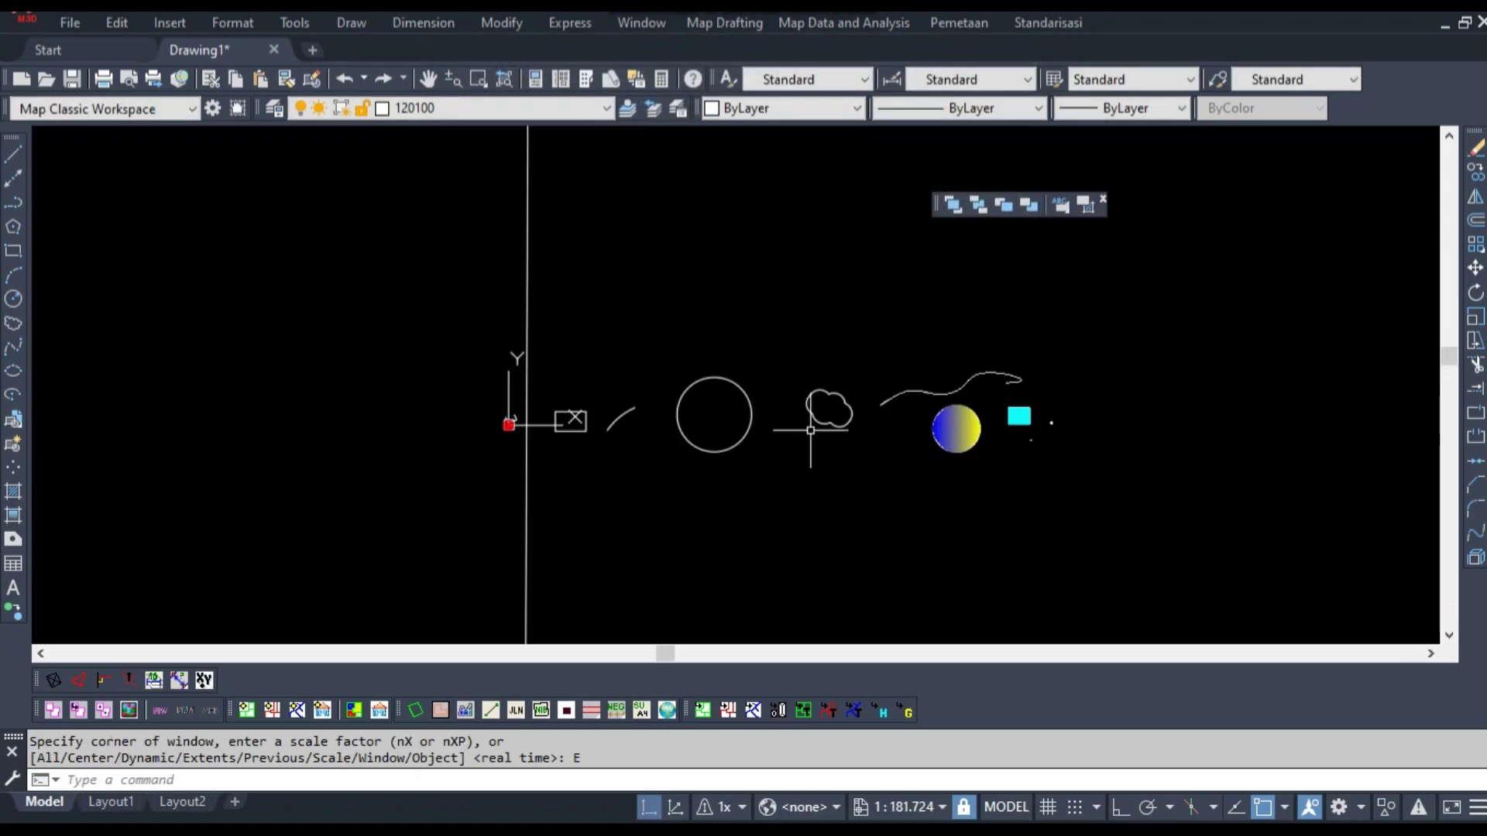
scroll(732, 436, up, 4)
Insert the raster image citrakebuncokllat.jpg from the PAsangkayu folder, accepting its World File correlation values
click(959, 23)
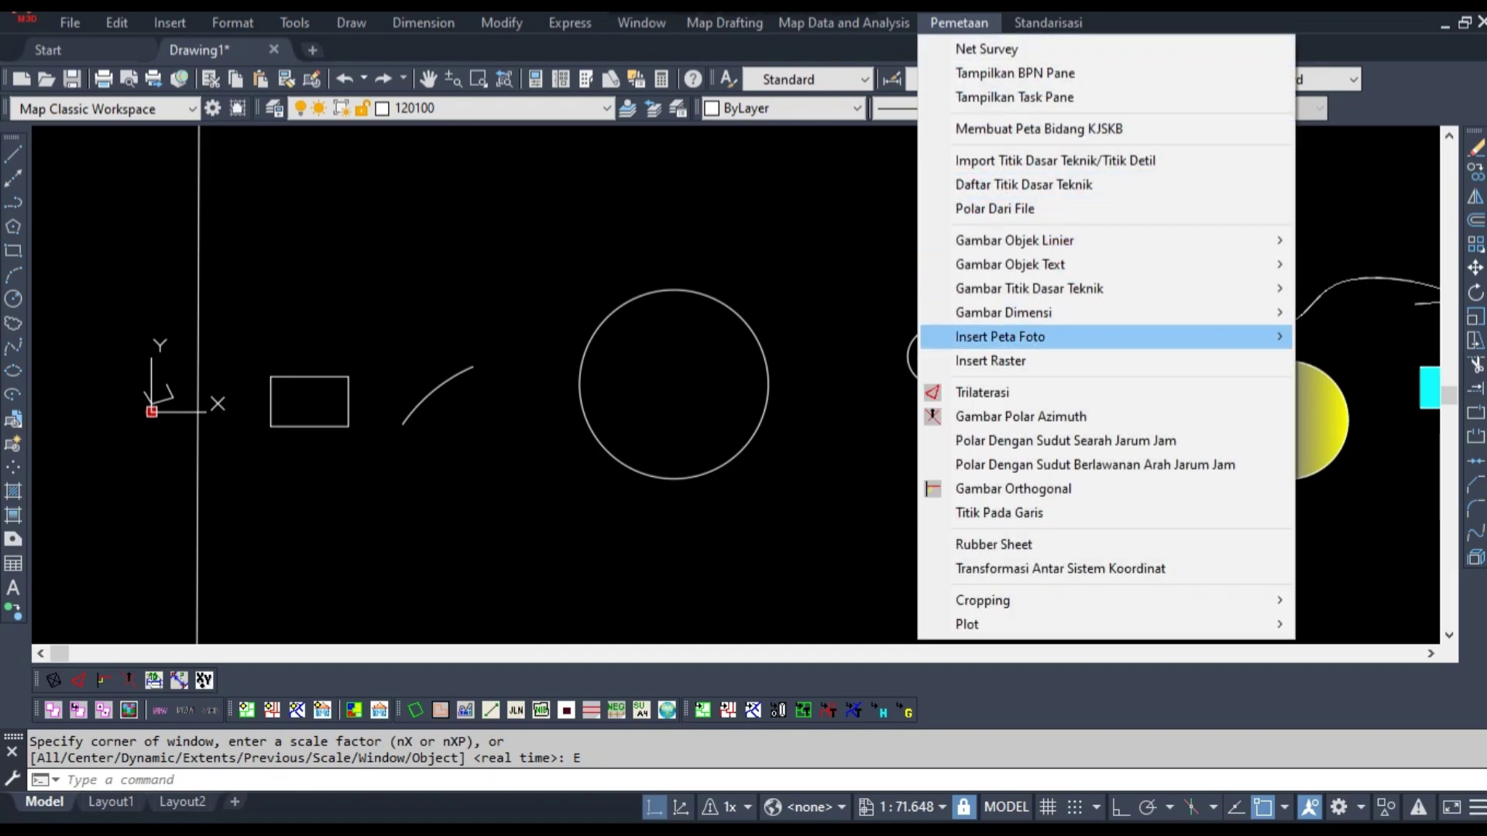
click(991, 361)
scroll(953, 232, down, 9)
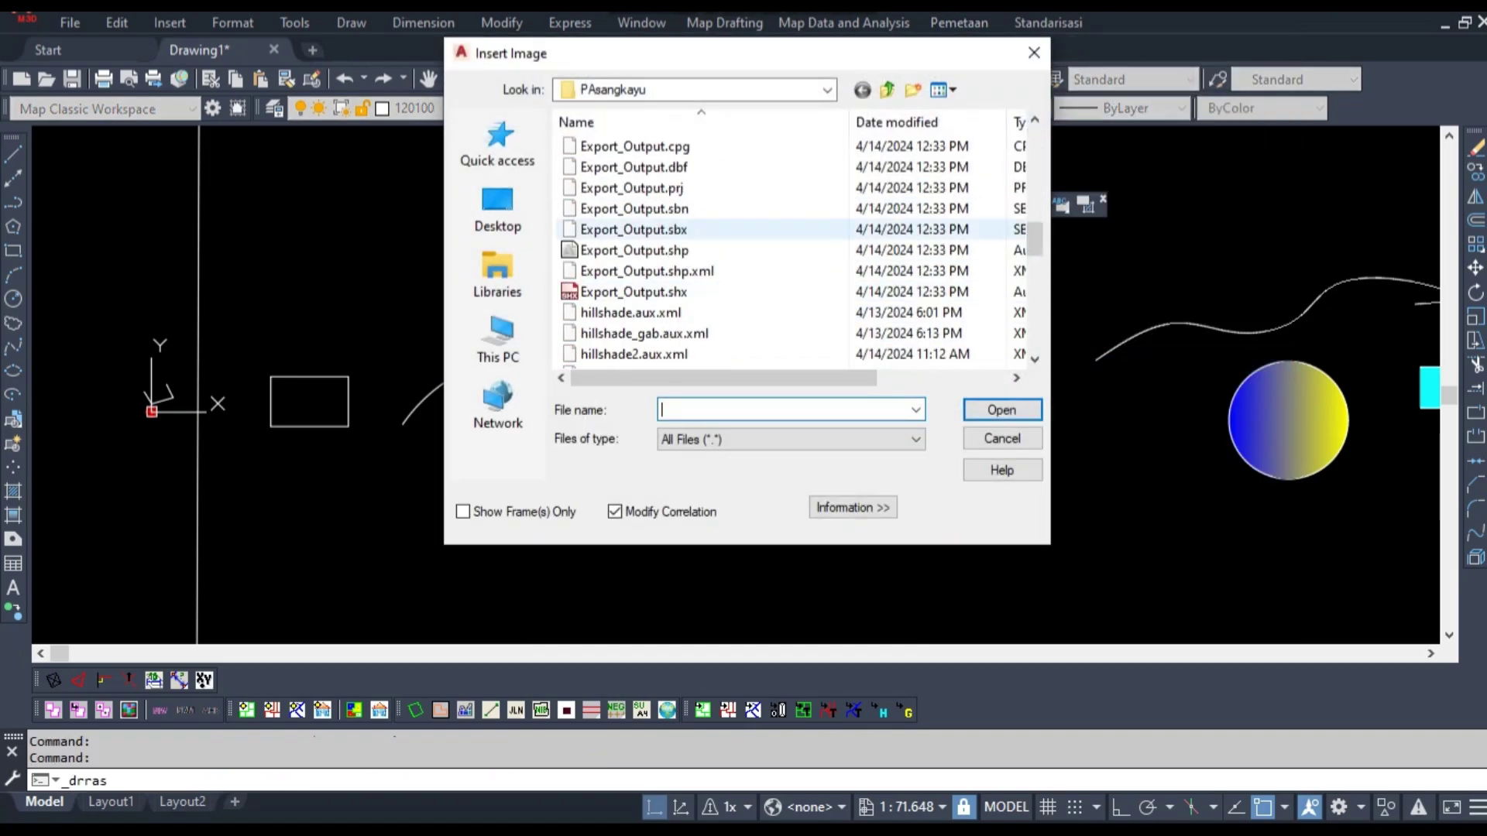
scroll(952, 232, up, 1)
scroll(740, 292, up, 4)
click(728, 230)
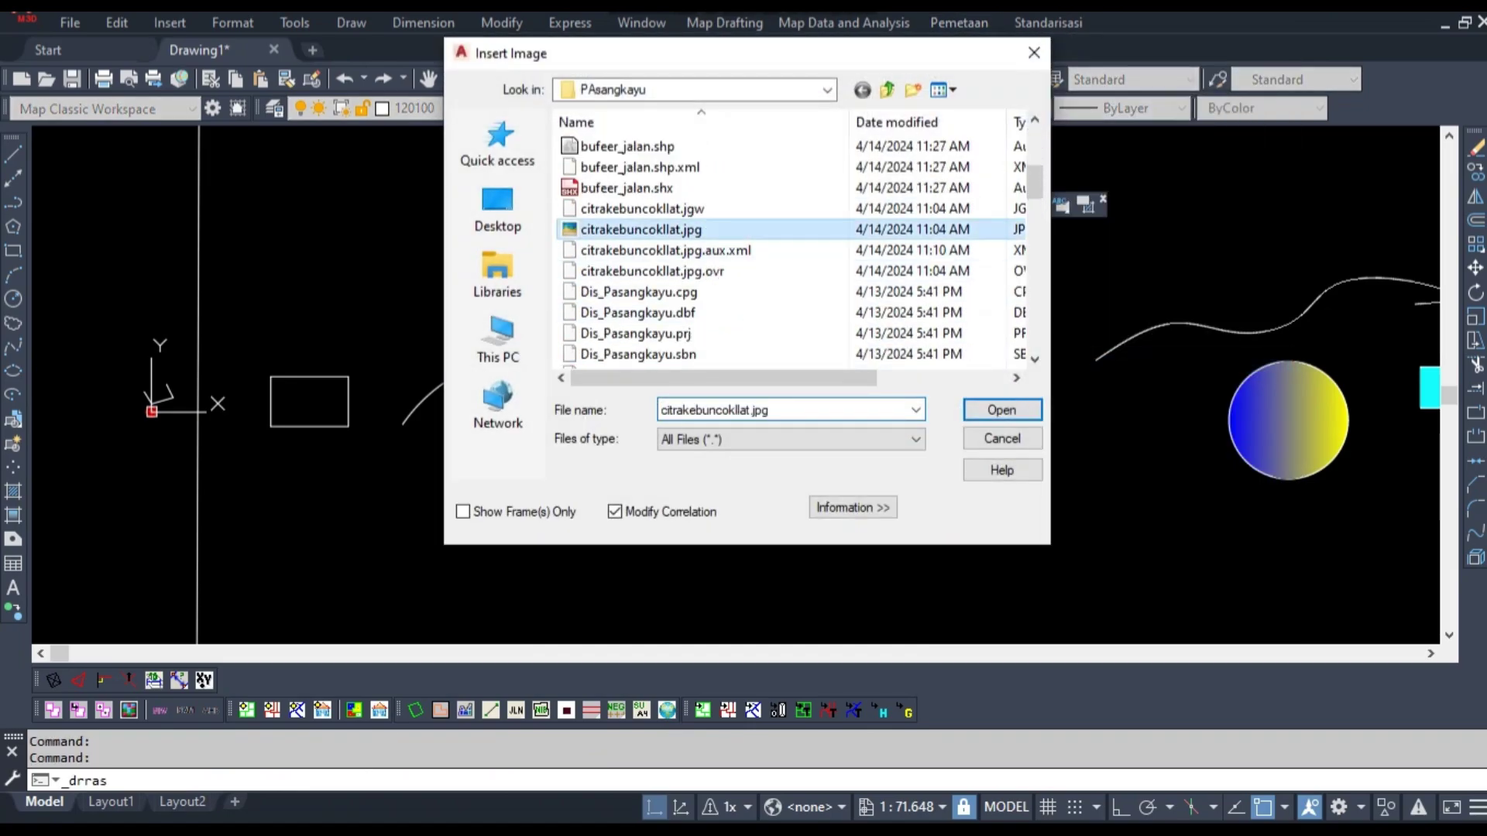
click(1002, 411)
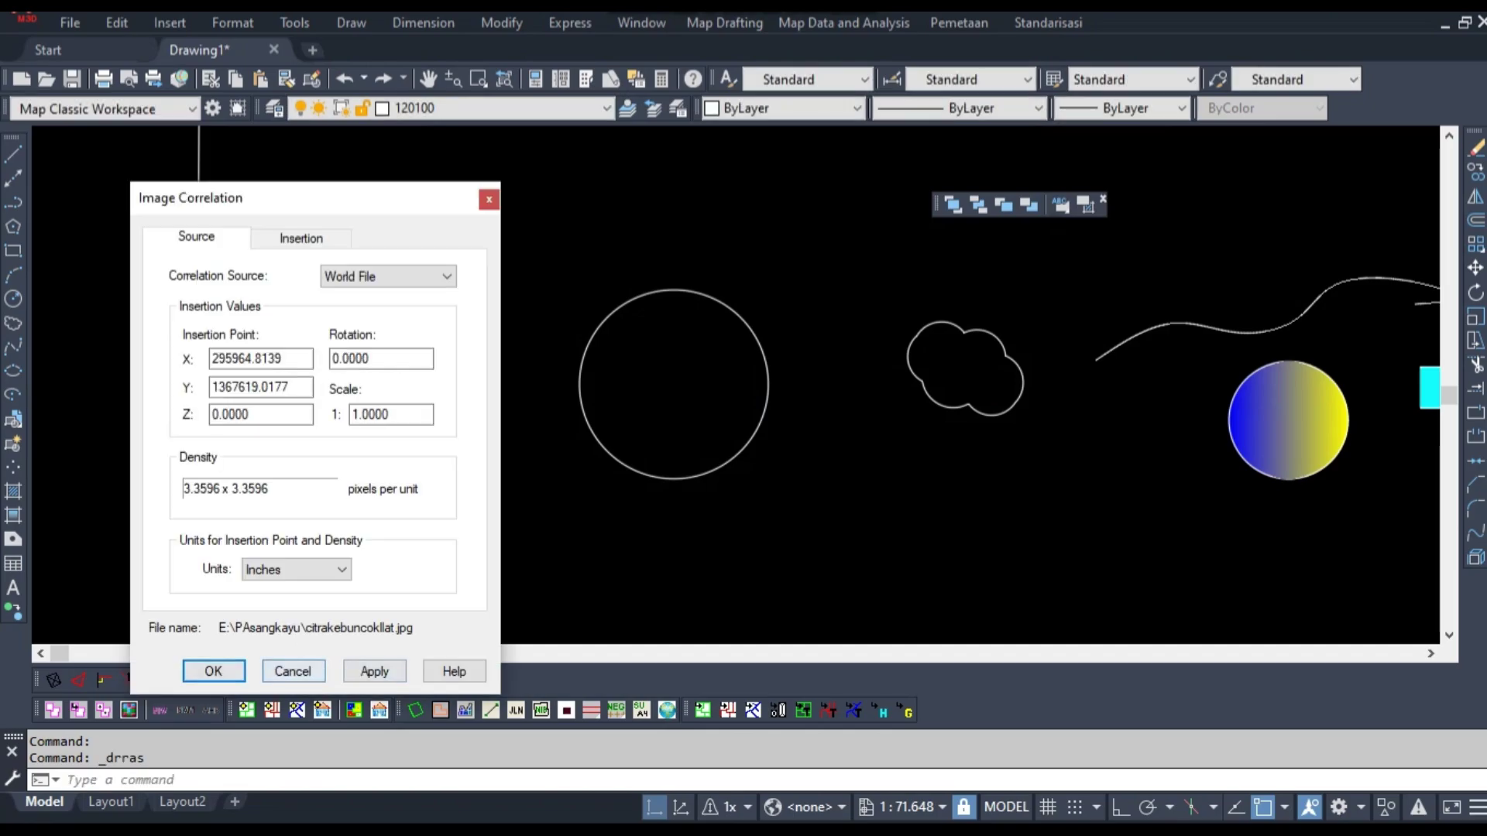
key(Return)
Locate the inserted satellite image from the drawing extents and examine it up close
text(z)
key(Return)
text(e)
key(Return)
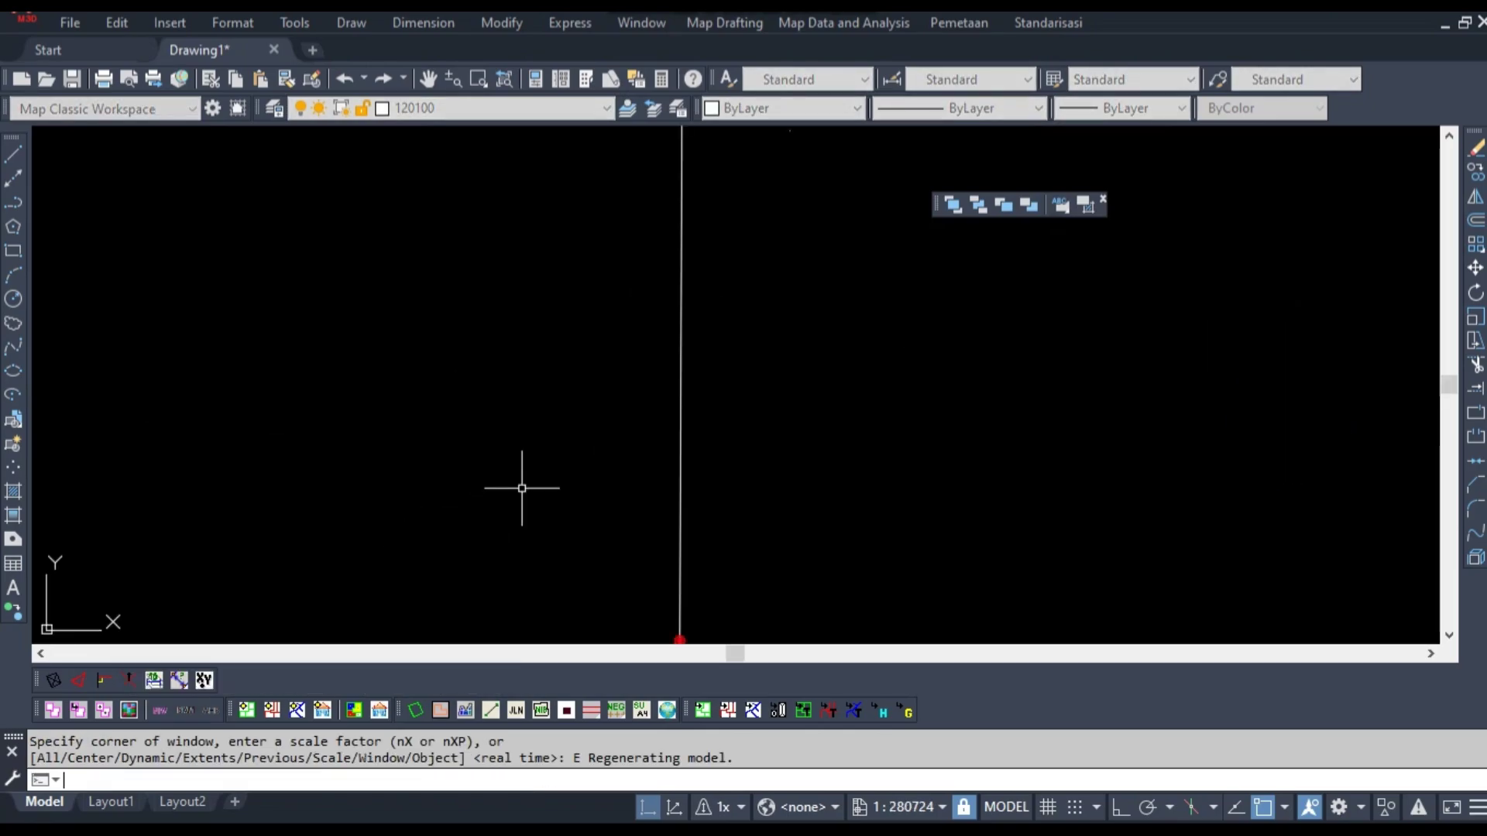
scroll(721, 335, up, 10)
middle_drag(670, 349, 651, 448)
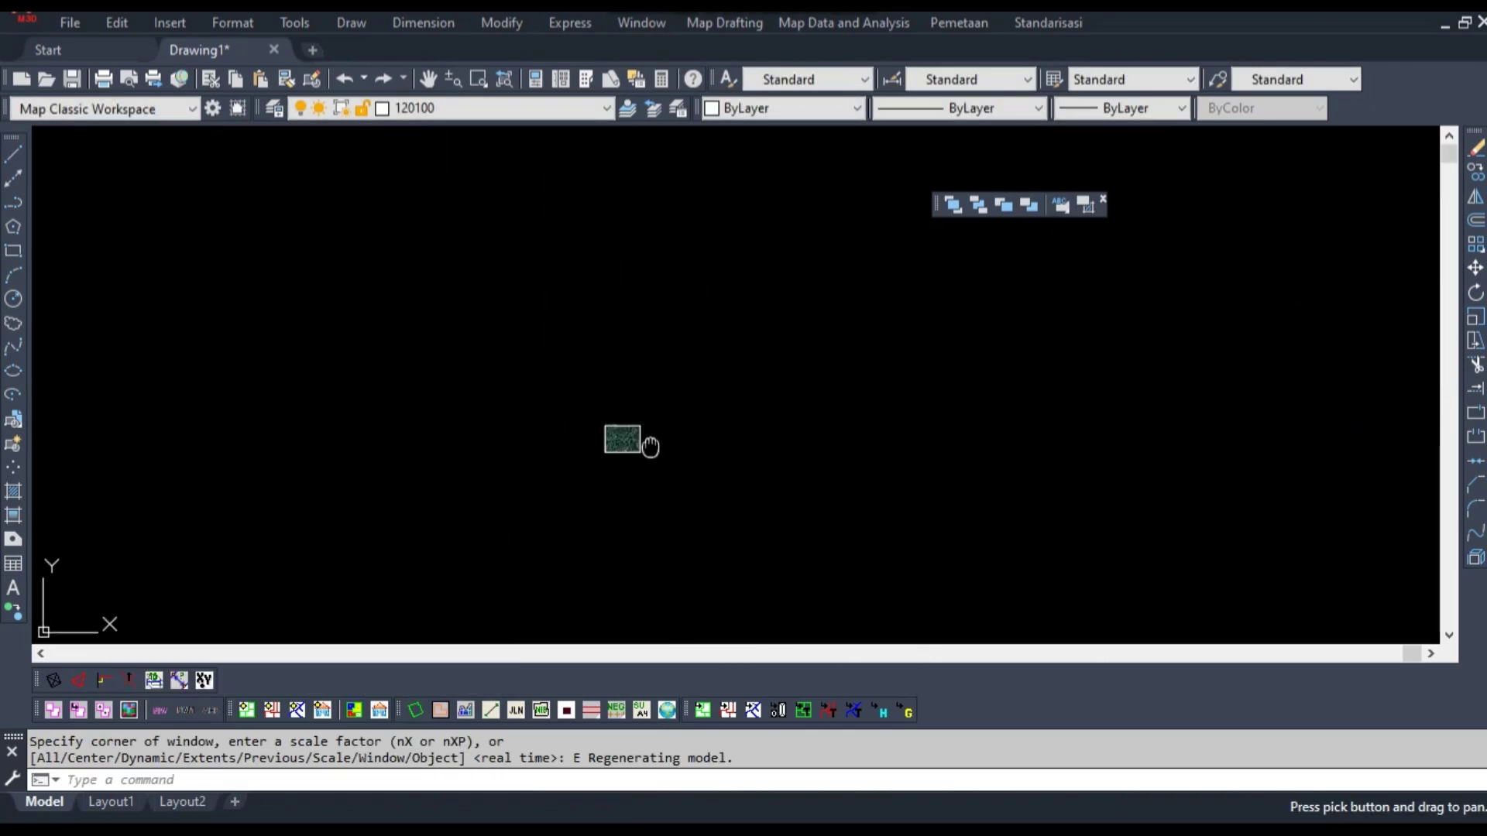
scroll(641, 444, up, 12)
scroll(513, 422, up, 2)
middle_drag(501, 415, 878, 465)
scroll(767, 427, down, 2)
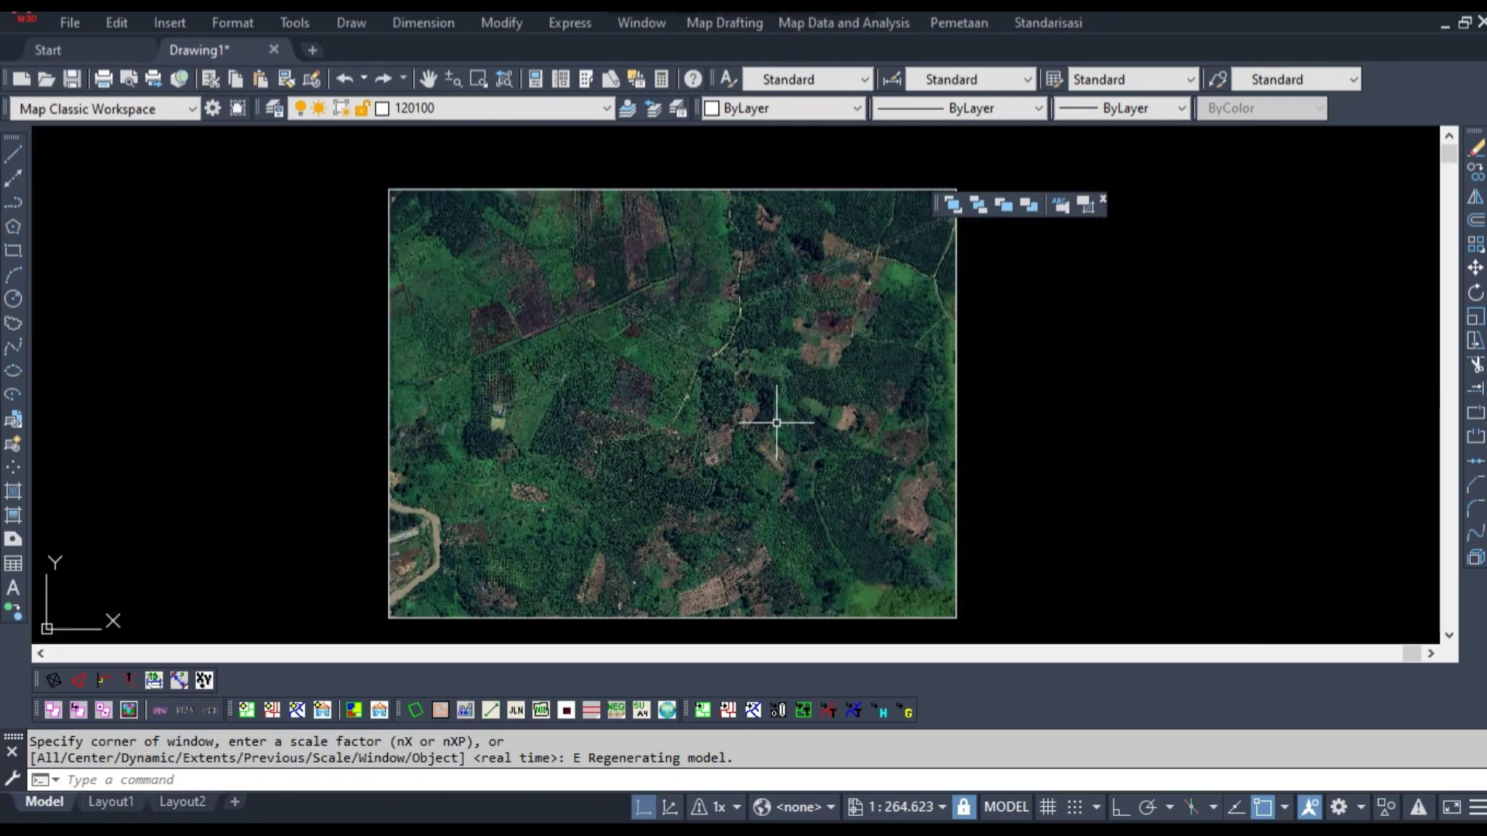
scroll(777, 423, up, 2)
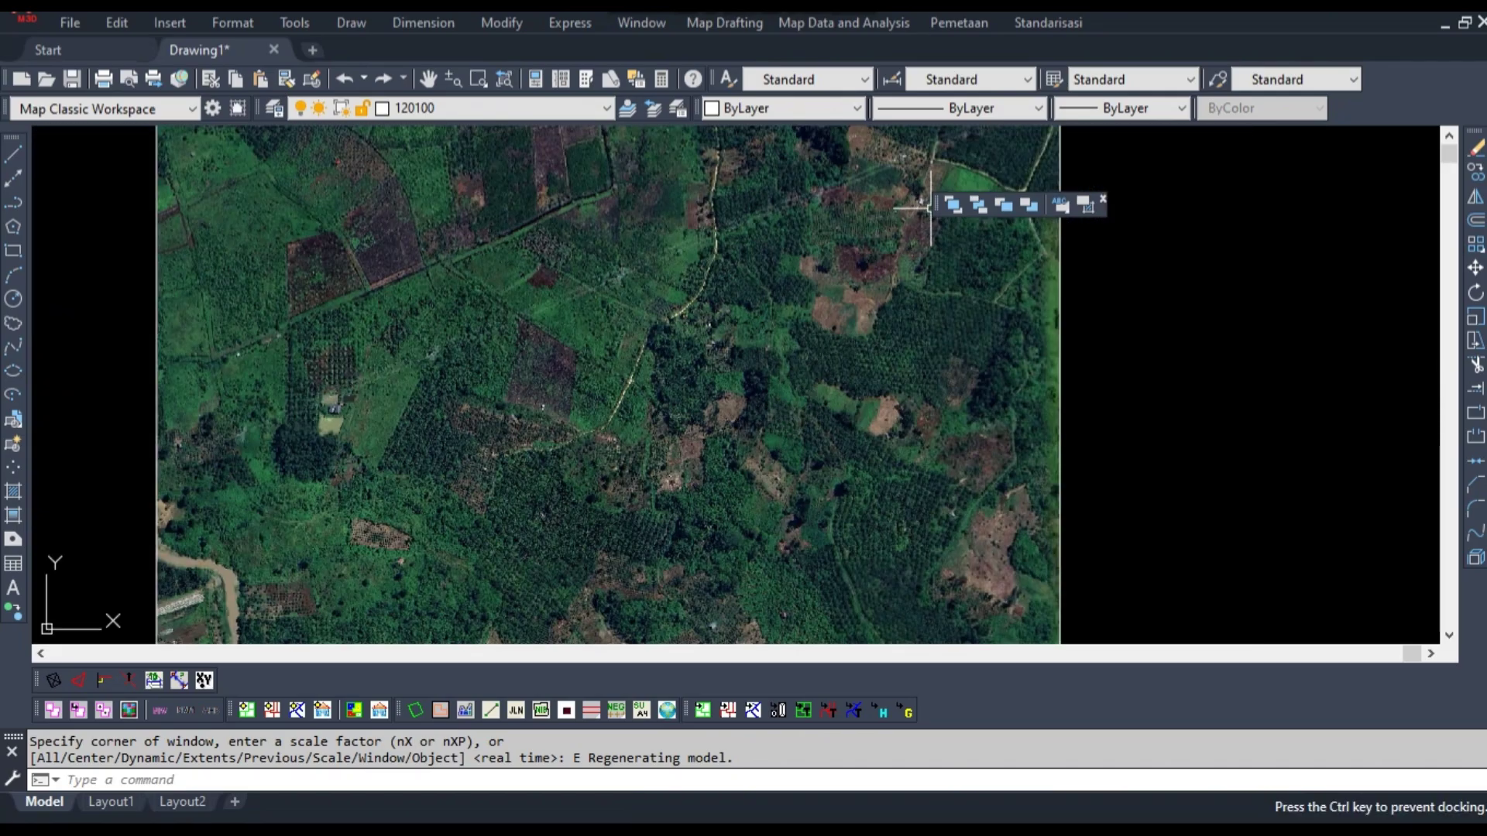
Move the floating Draw Order toolbar away from the satellite image onto the empty area beside it
drag(931, 207, 1109, 200)
key(Escape)
key(Escape)
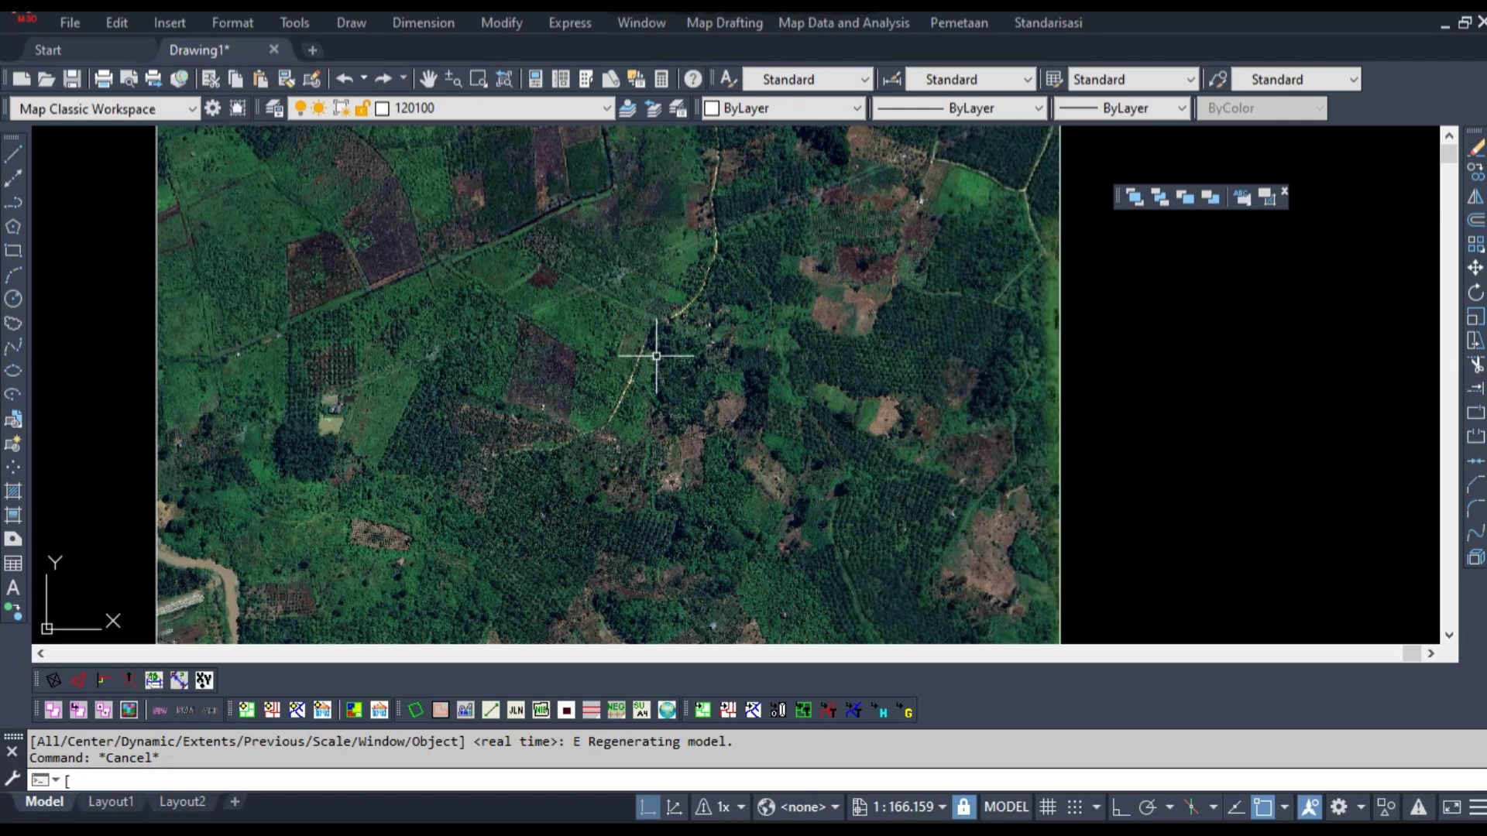
Draw a four-sided polyline around the plantation plot below the diagonal road, returning to its start point
text(PL)
key(Return)
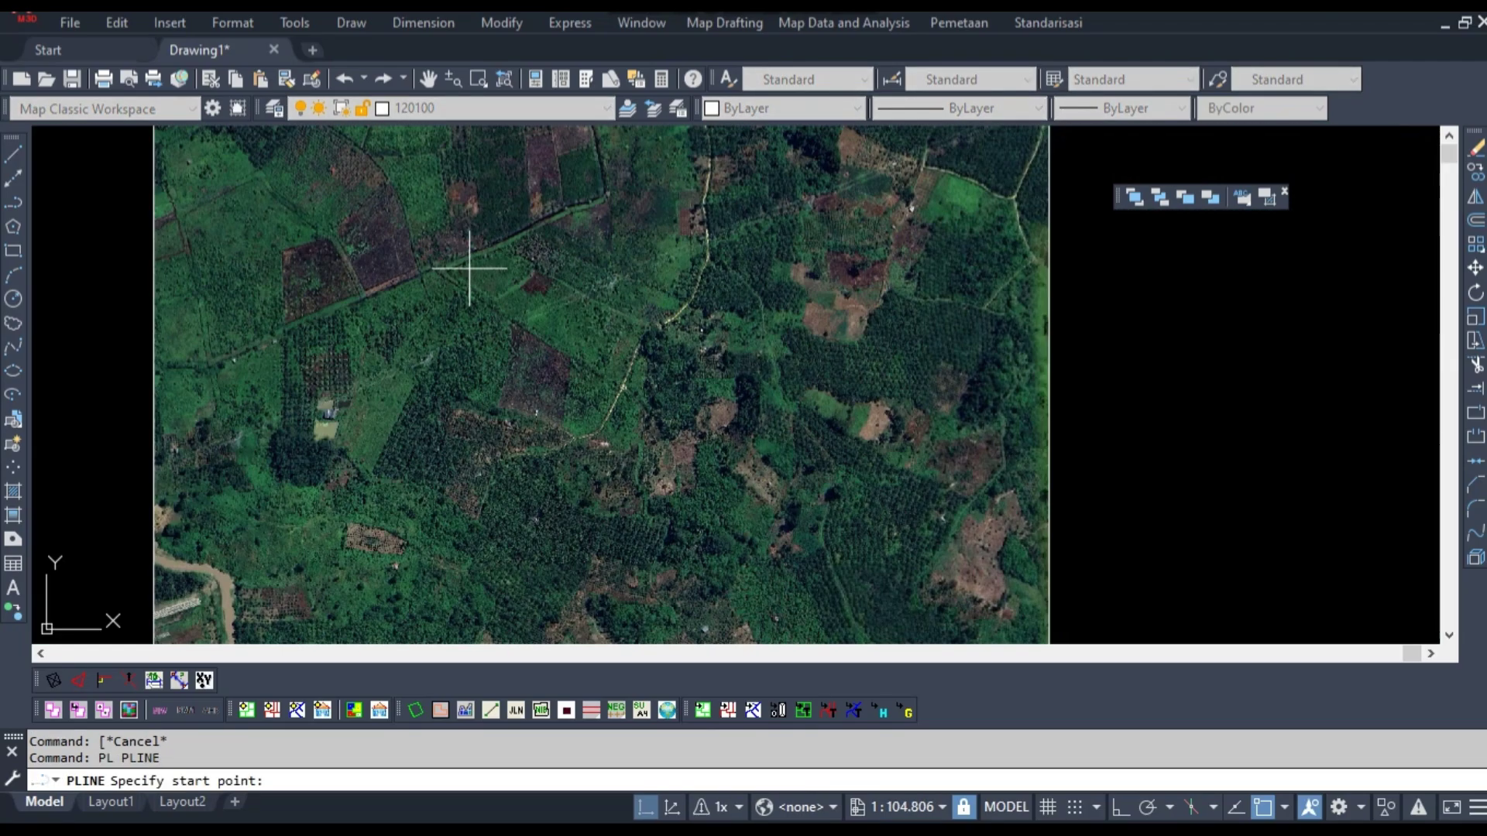
scroll(435, 272, up, 2)
middle_drag(231, 321, 763, 318)
click(624, 411)
click(945, 275)
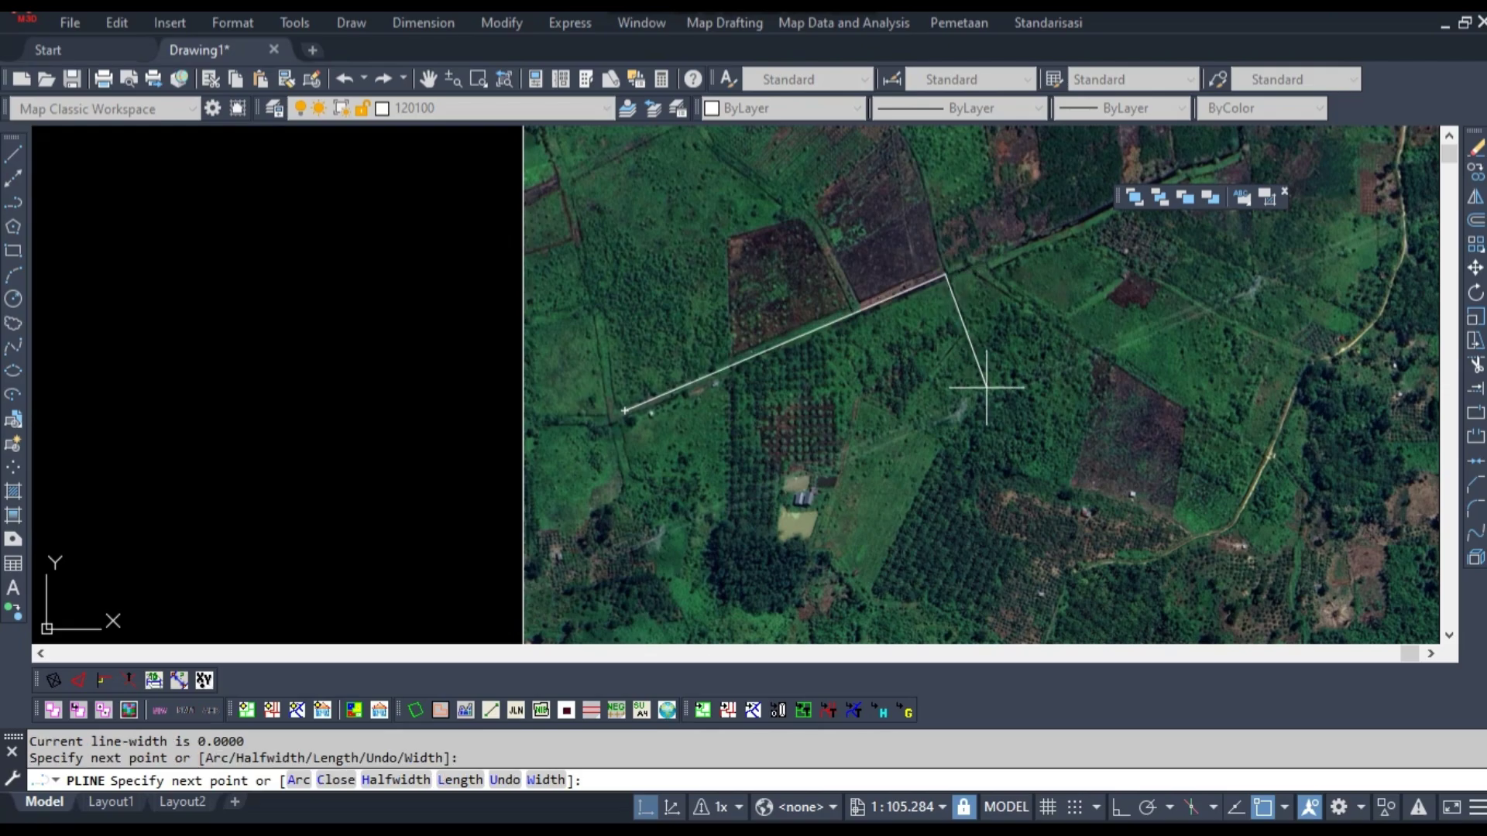
click(985, 396)
click(657, 523)
click(624, 411)
key(Escape)
scroll(601, 389, down, 2)
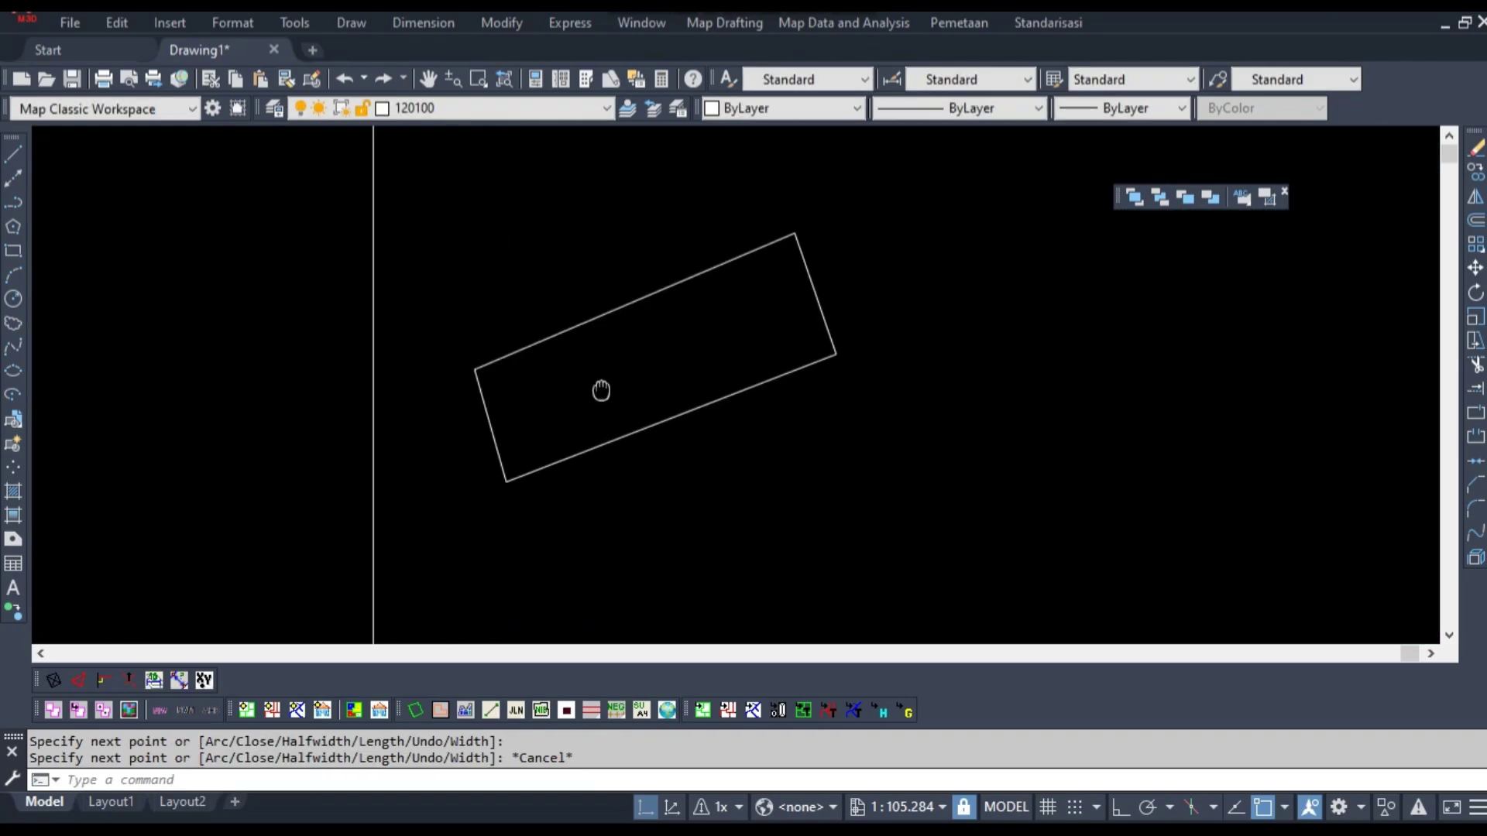
middle_drag(1139, 224, 980, 295)
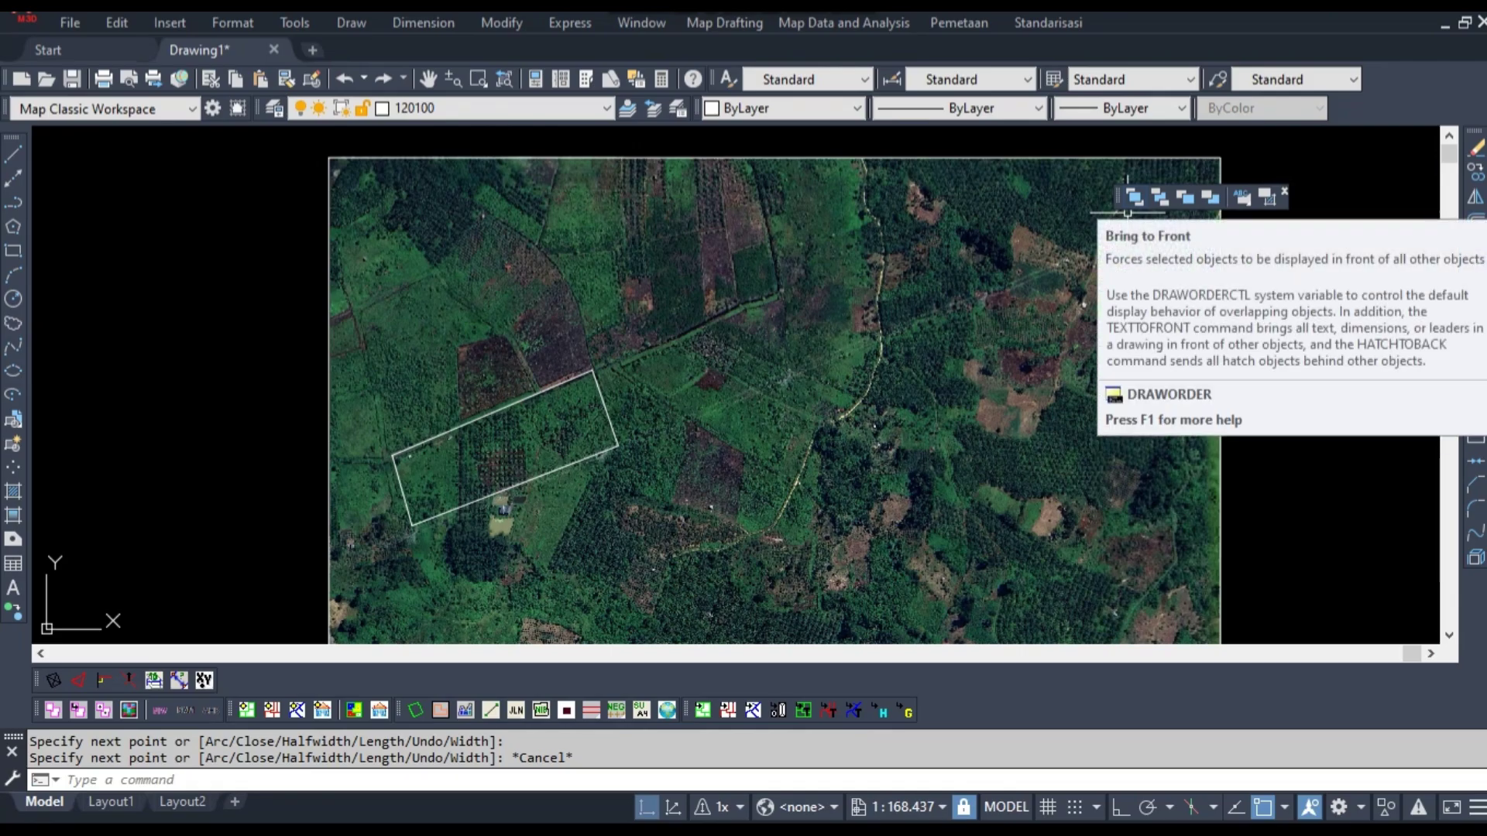
click(1133, 198)
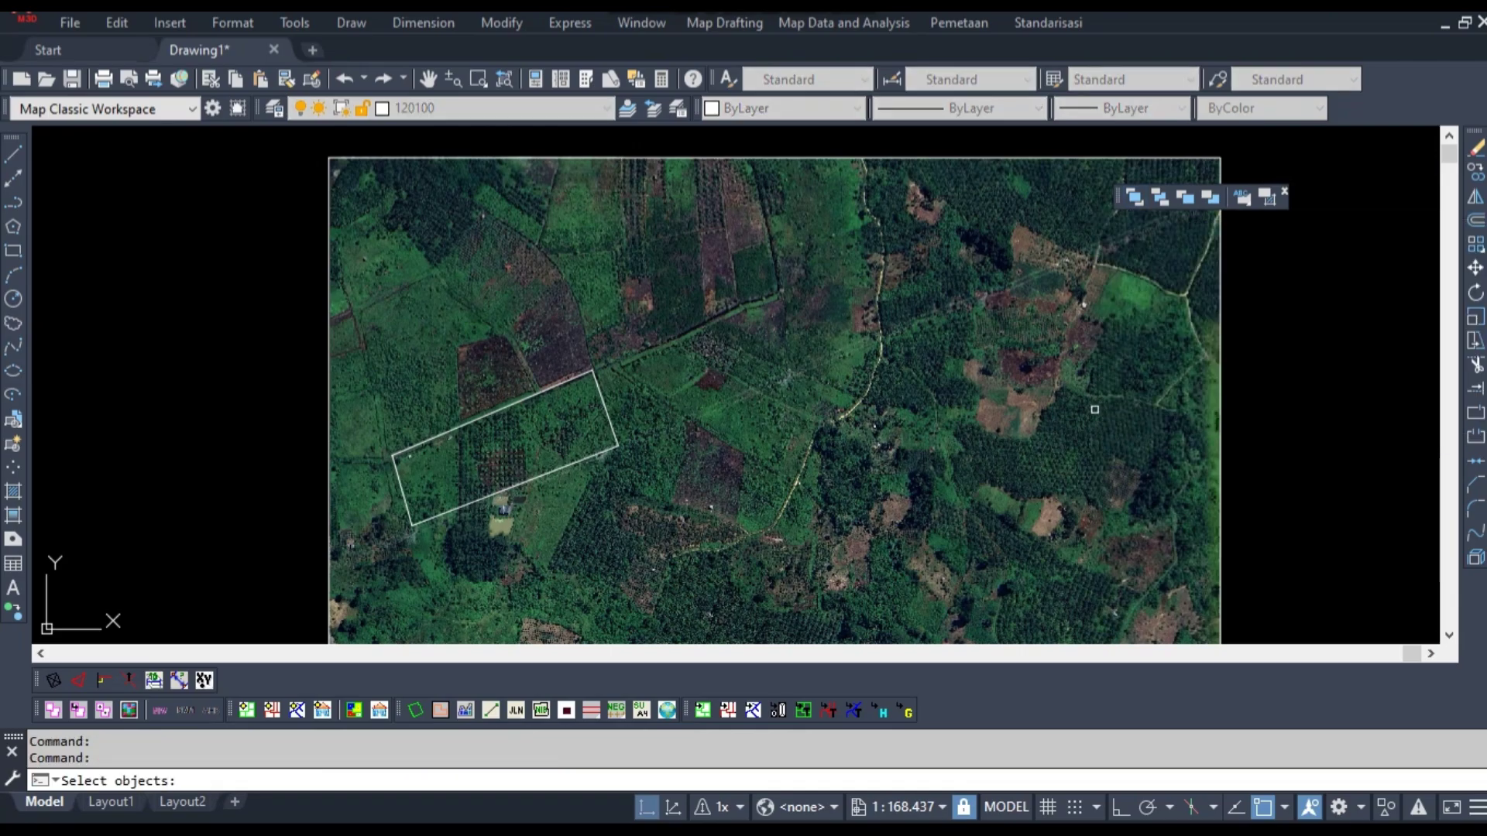
middle_drag(1094, 409, 981, 387)
key(Escape)
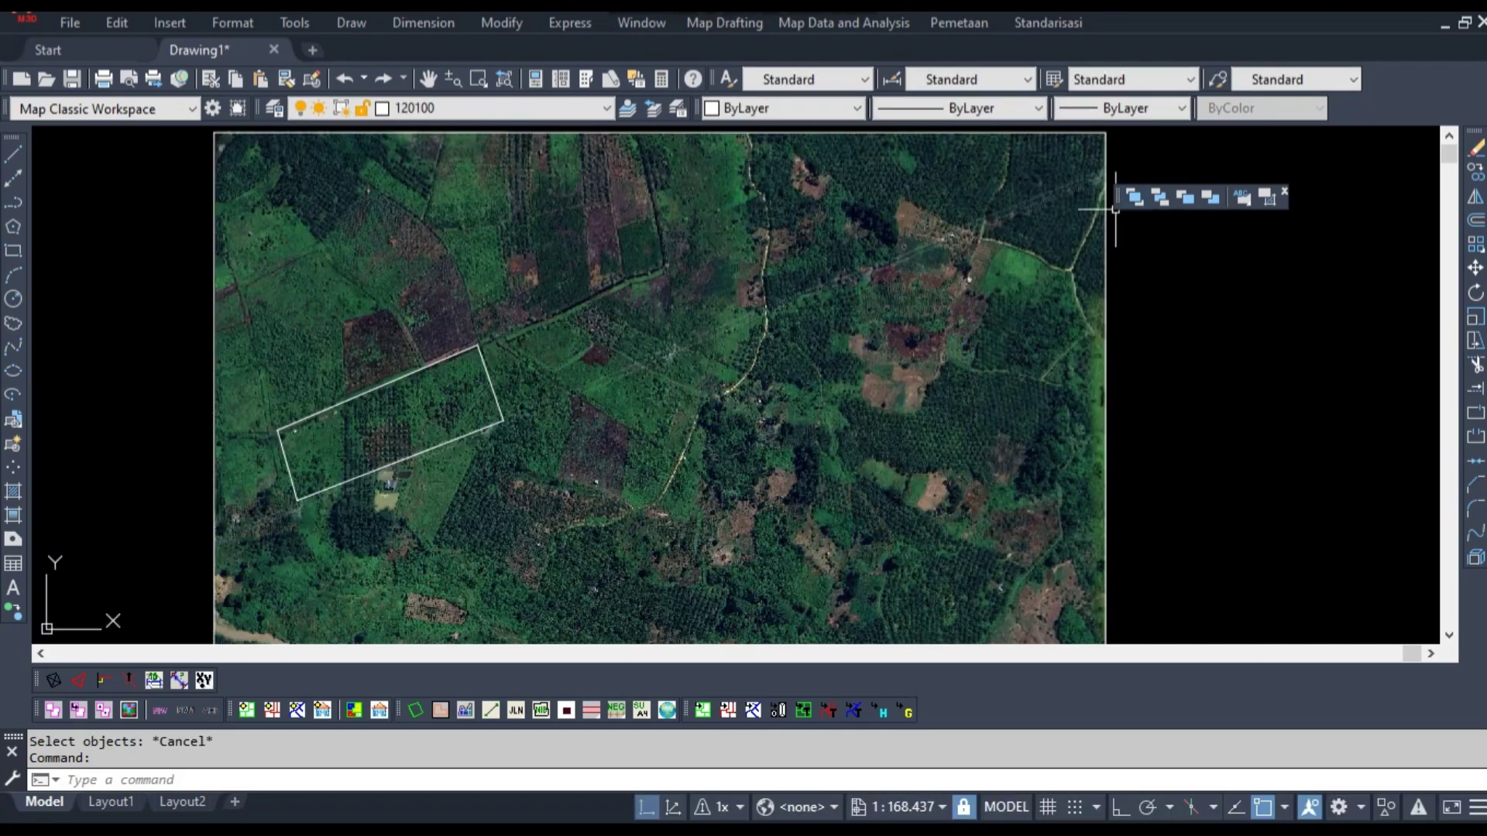
Bring the satellite image to the front of all other objects, picking it by its frame
click(1134, 197)
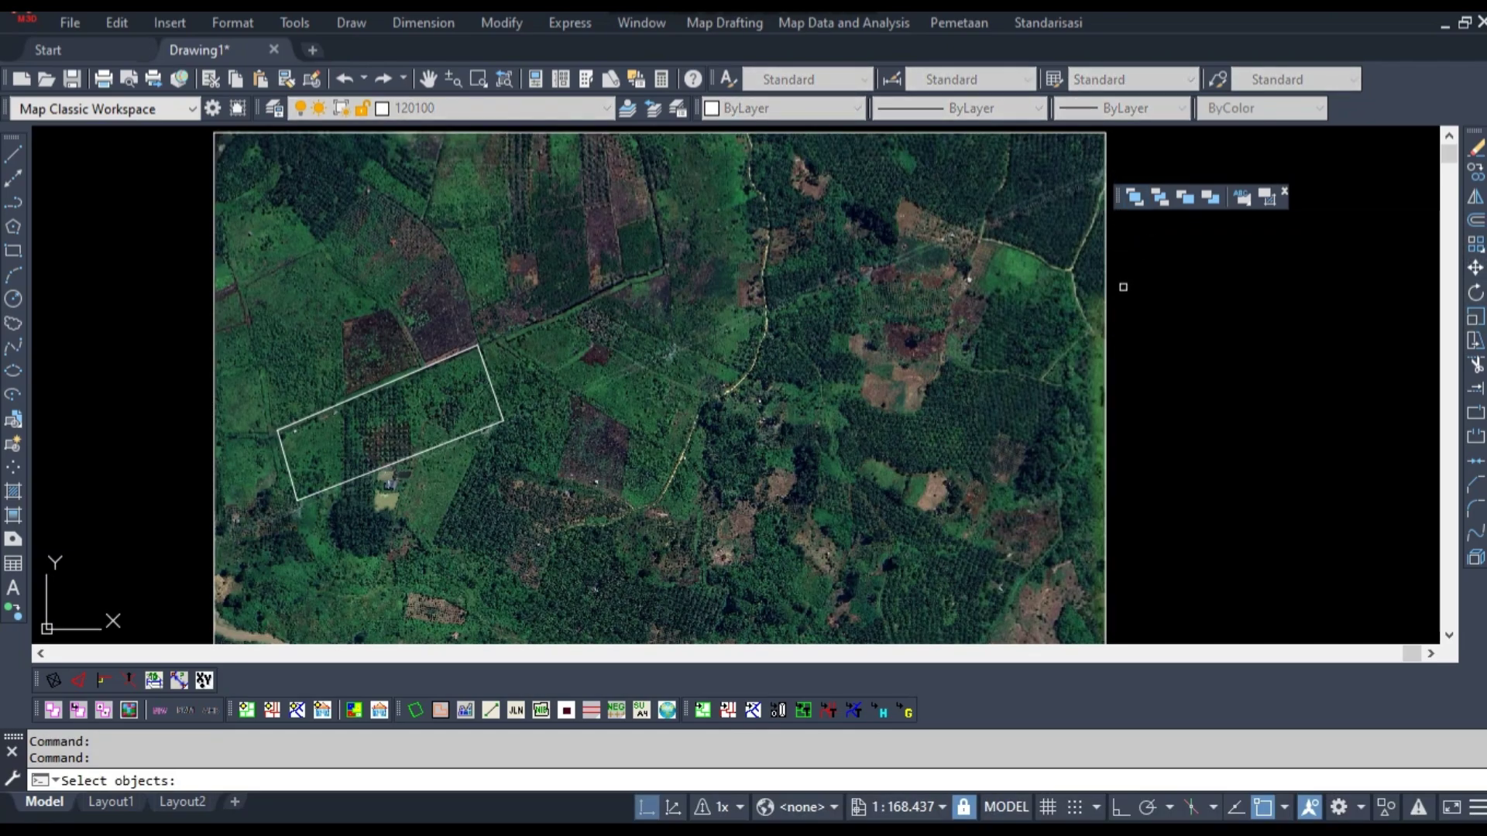
middle_drag(1095, 328, 946, 325)
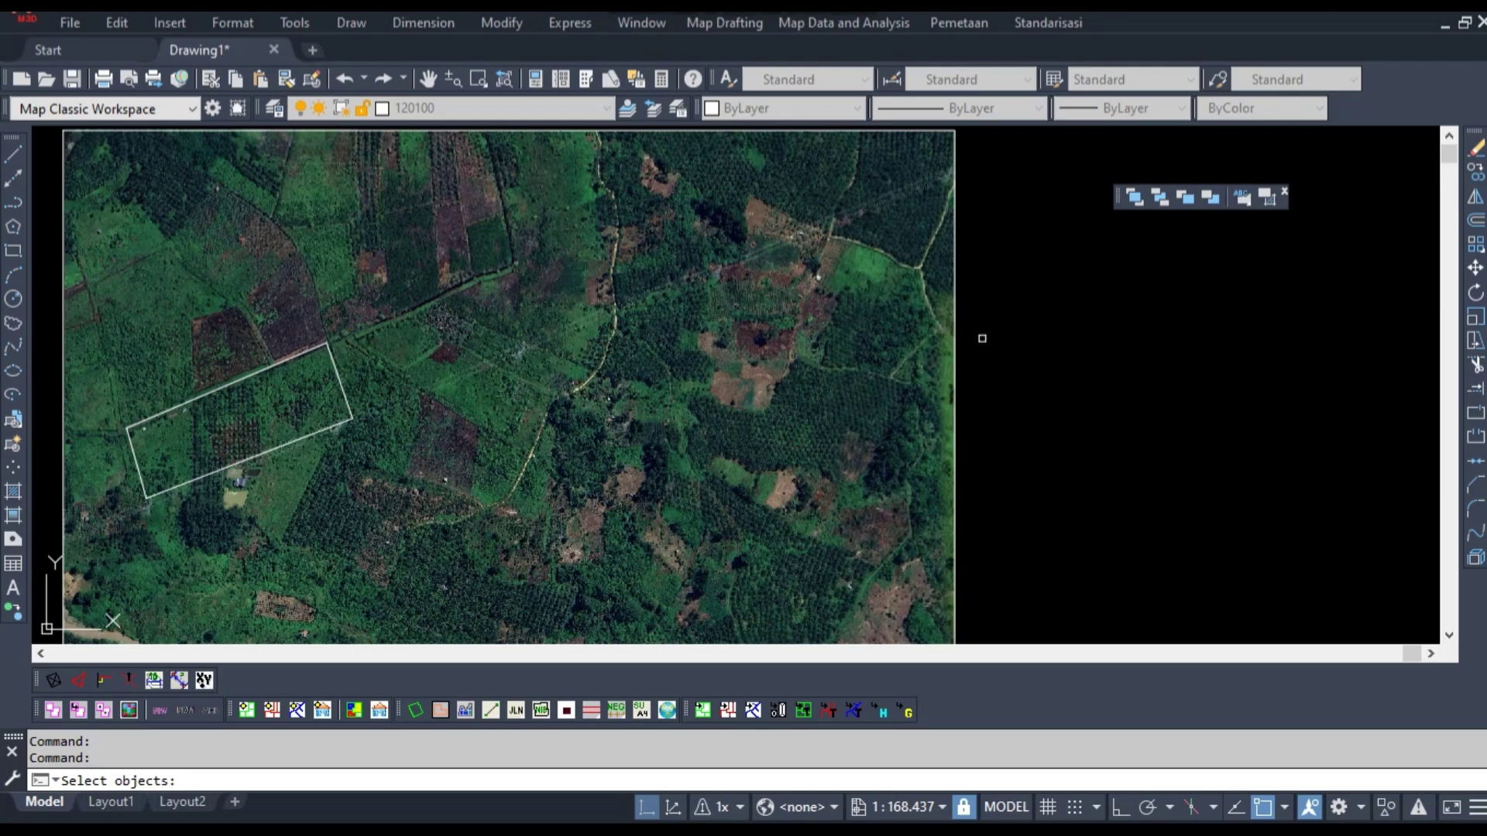
click(956, 318)
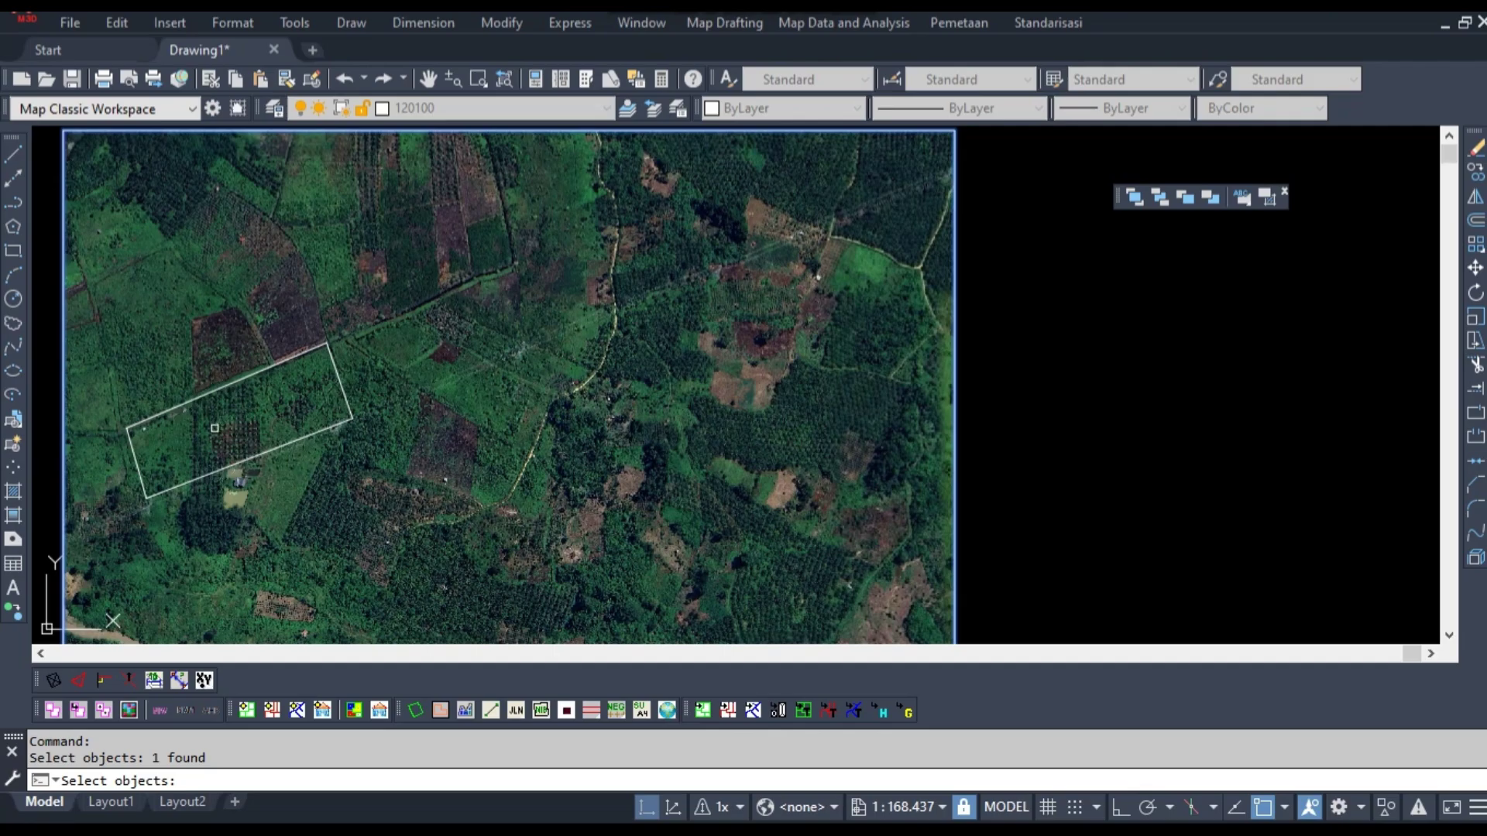
key(Return)
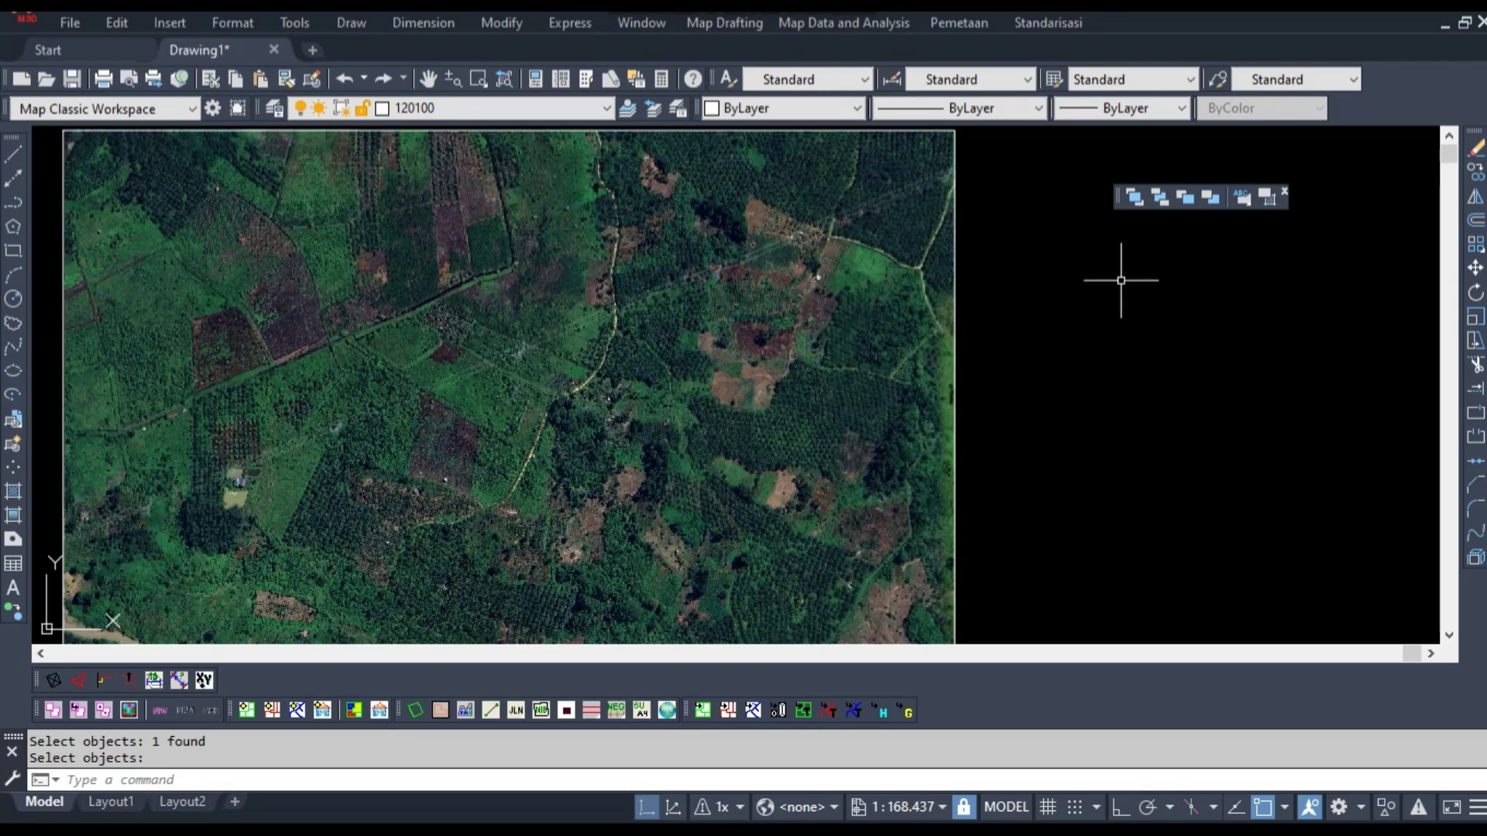
Send the satellite image to the back, behind the four-sided plot polyline, picking it by its frame
click(1160, 198)
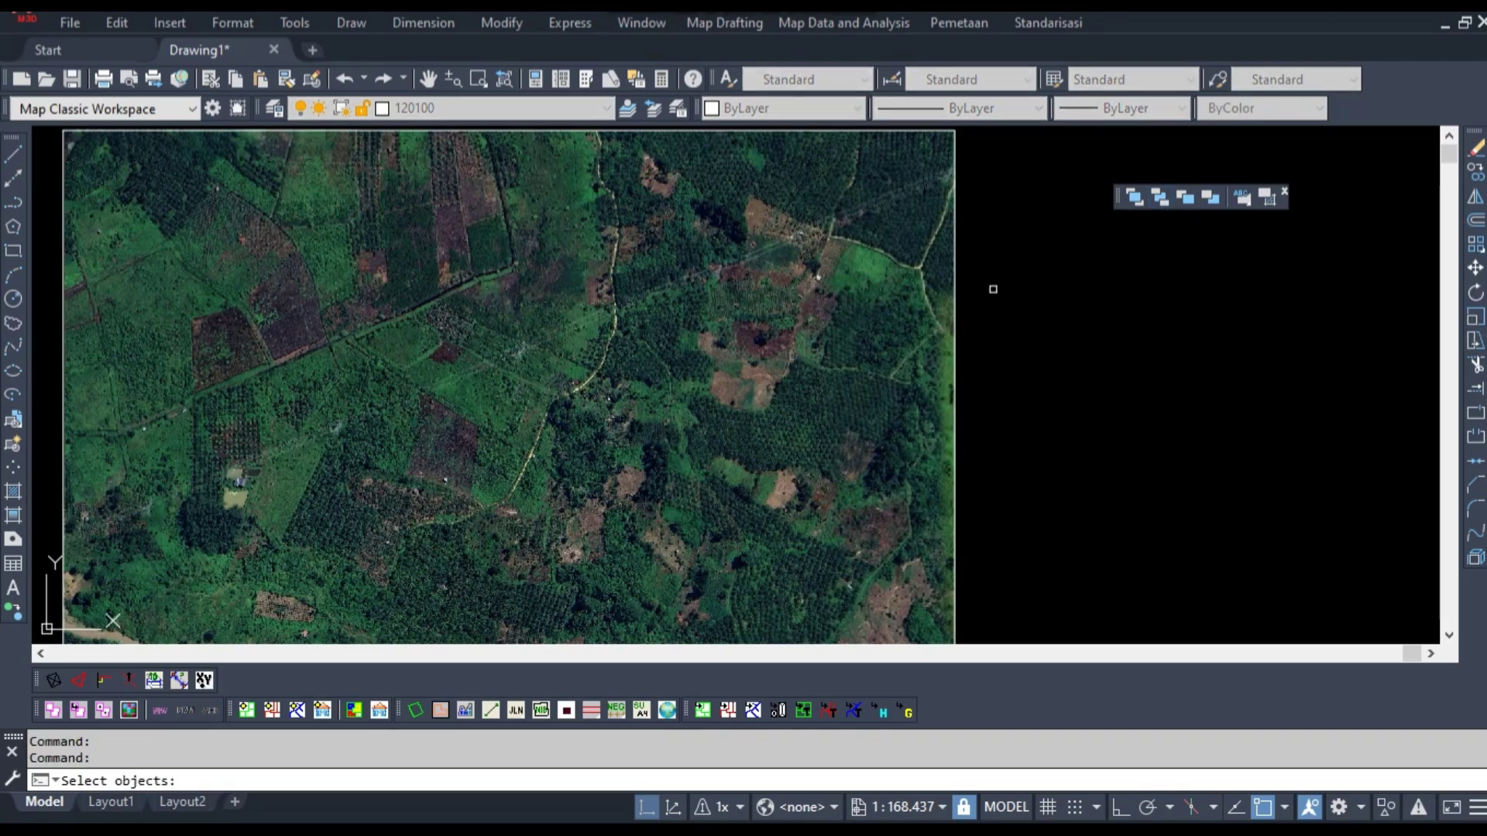
click(956, 245)
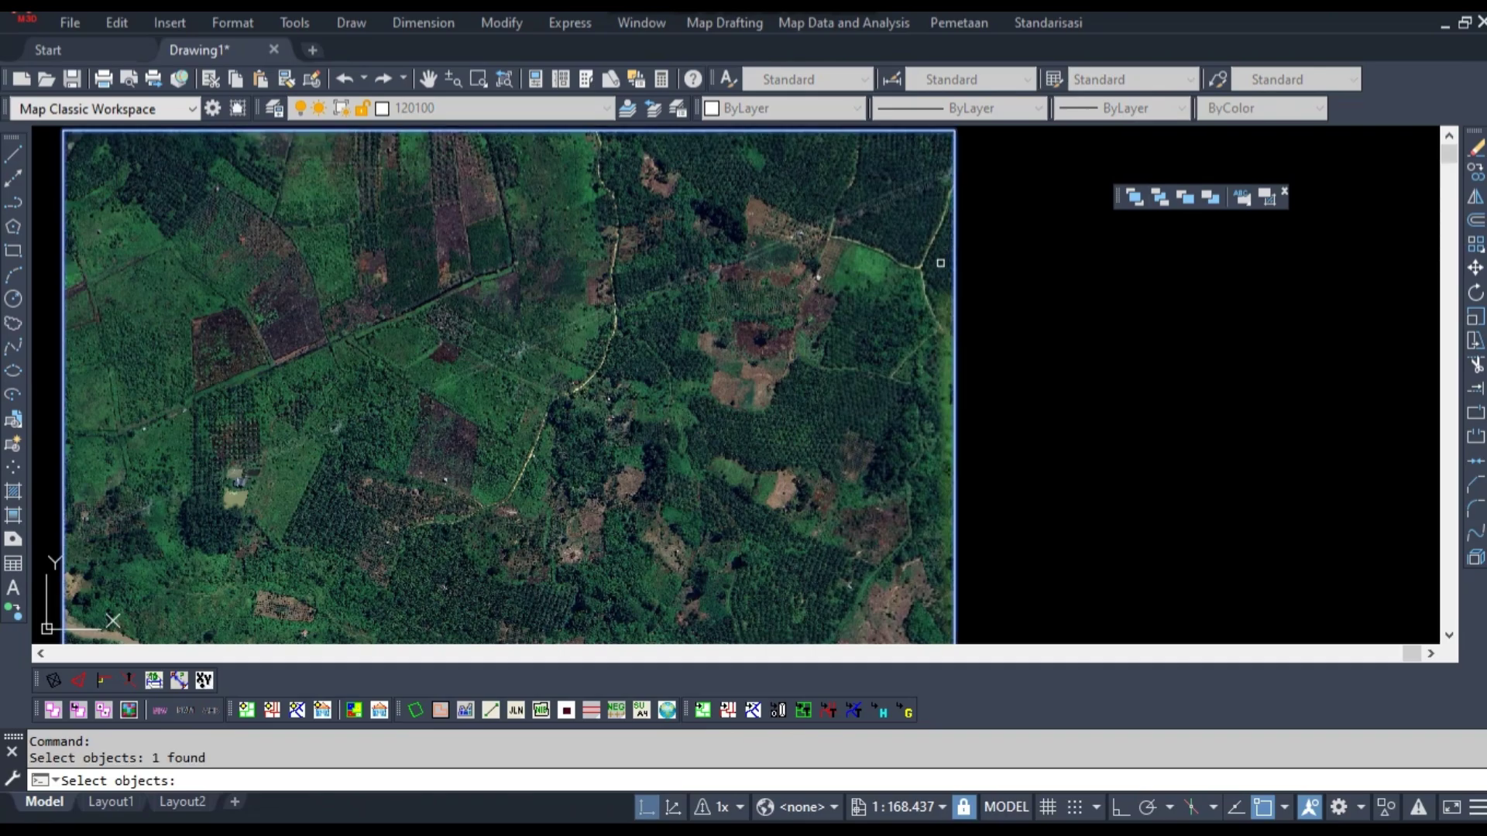
key(Return)
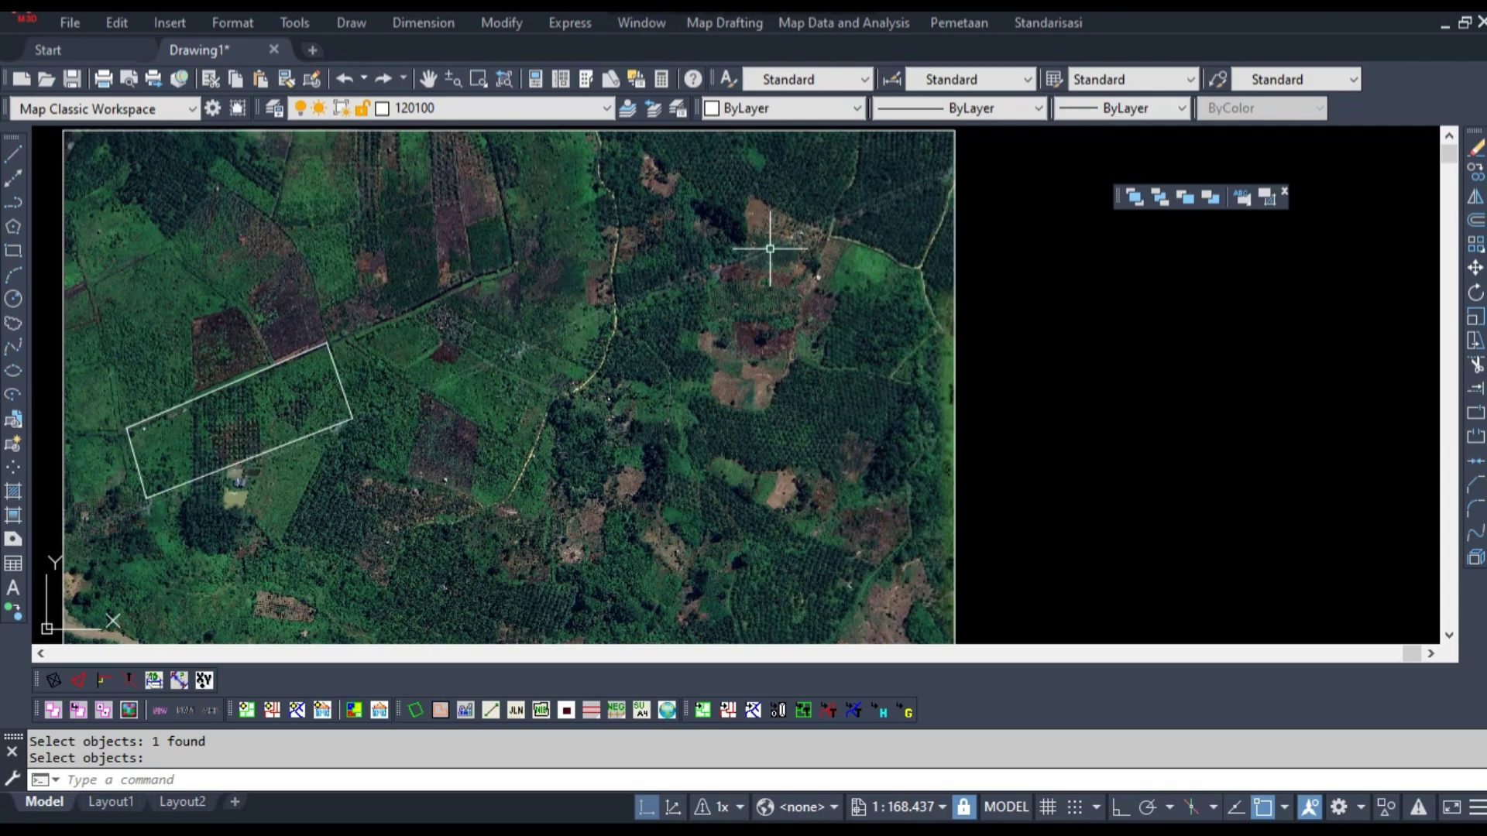
middle_drag(387, 323, 449, 329)
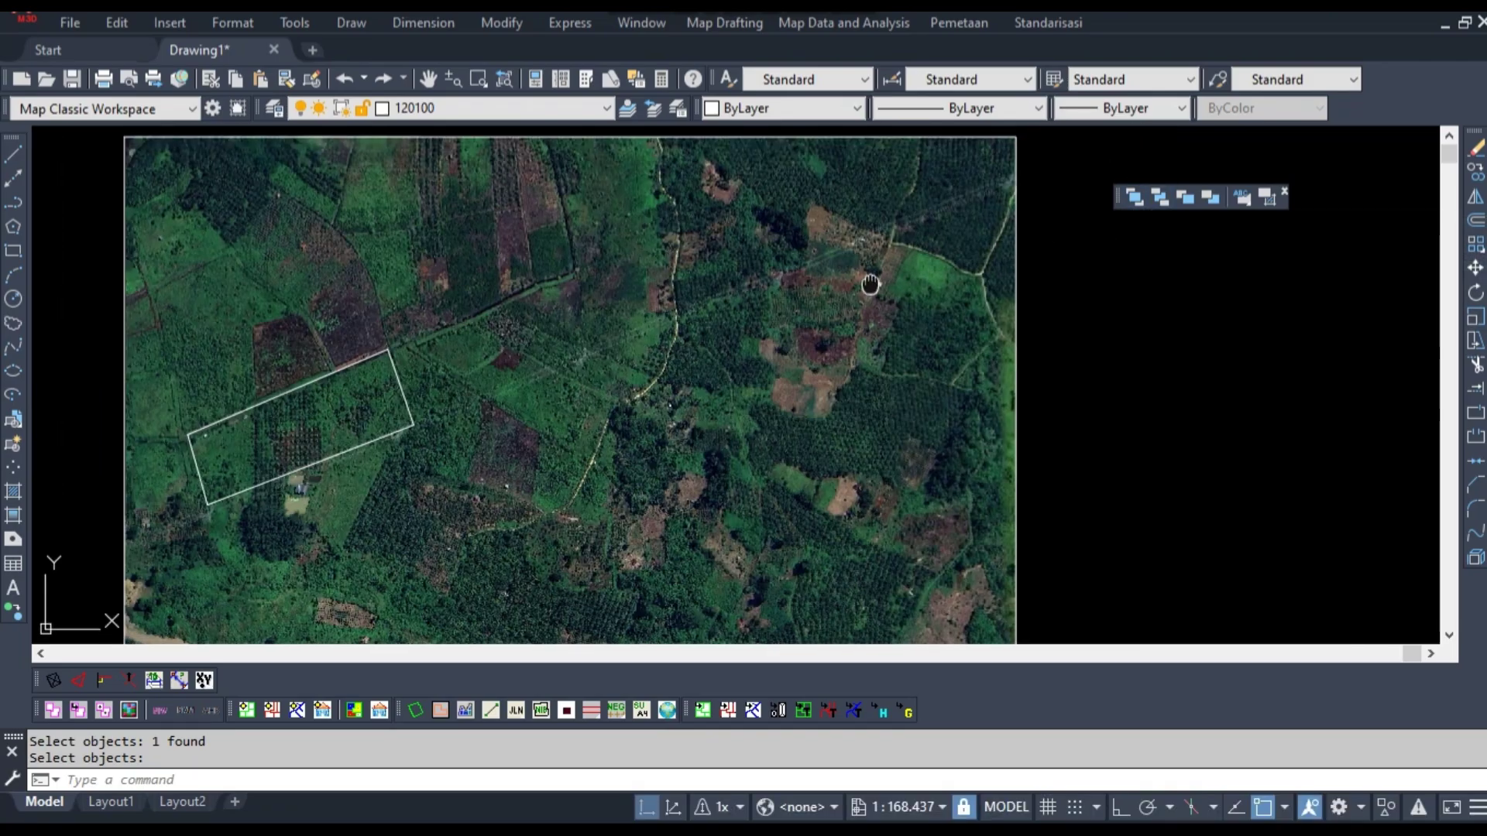
key(Escape)
scroll(966, 243, down, 2)
click(781, 300)
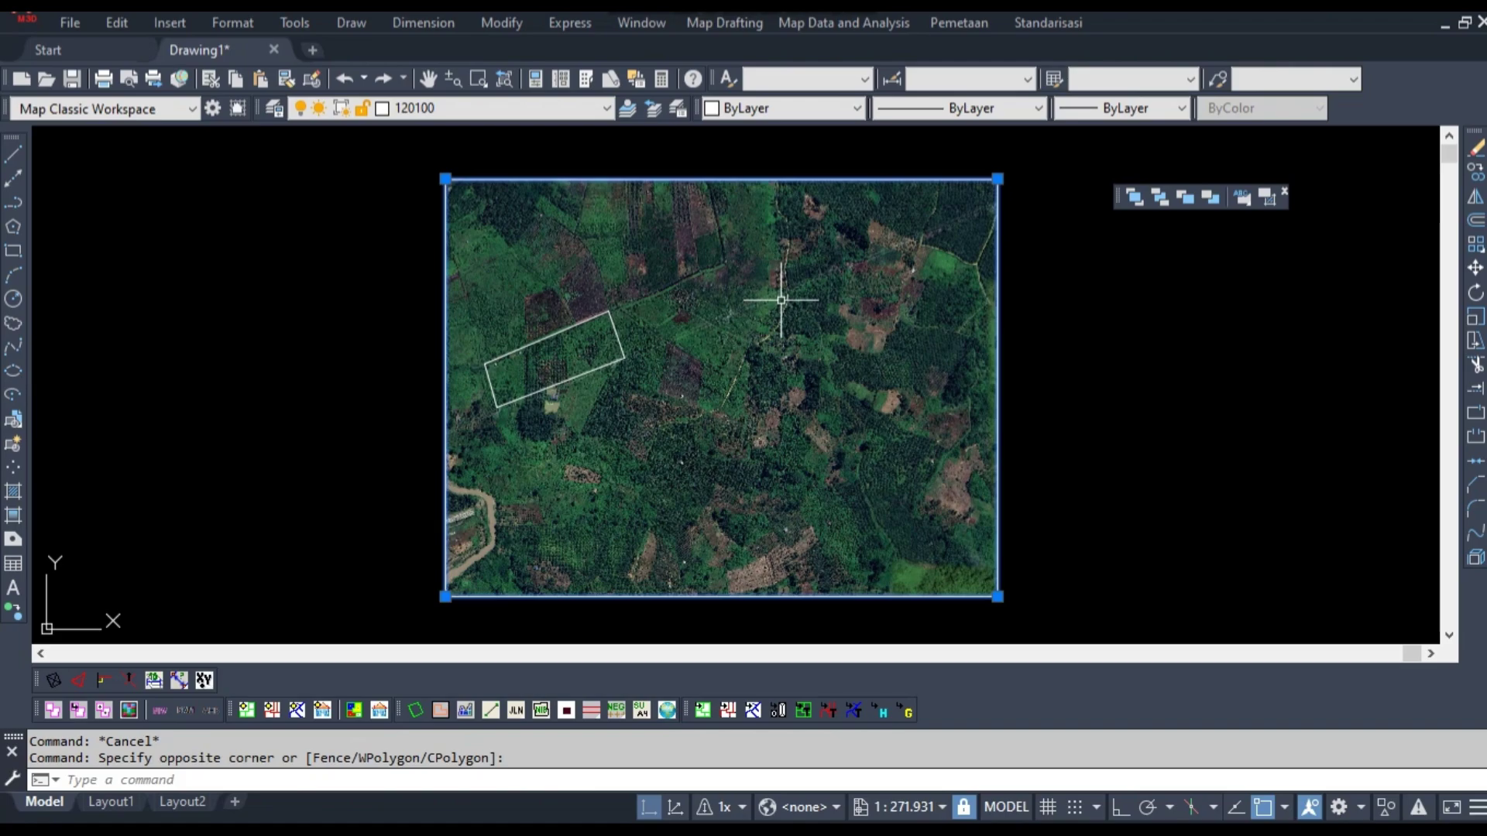
middle_drag(823, 309, 803, 318)
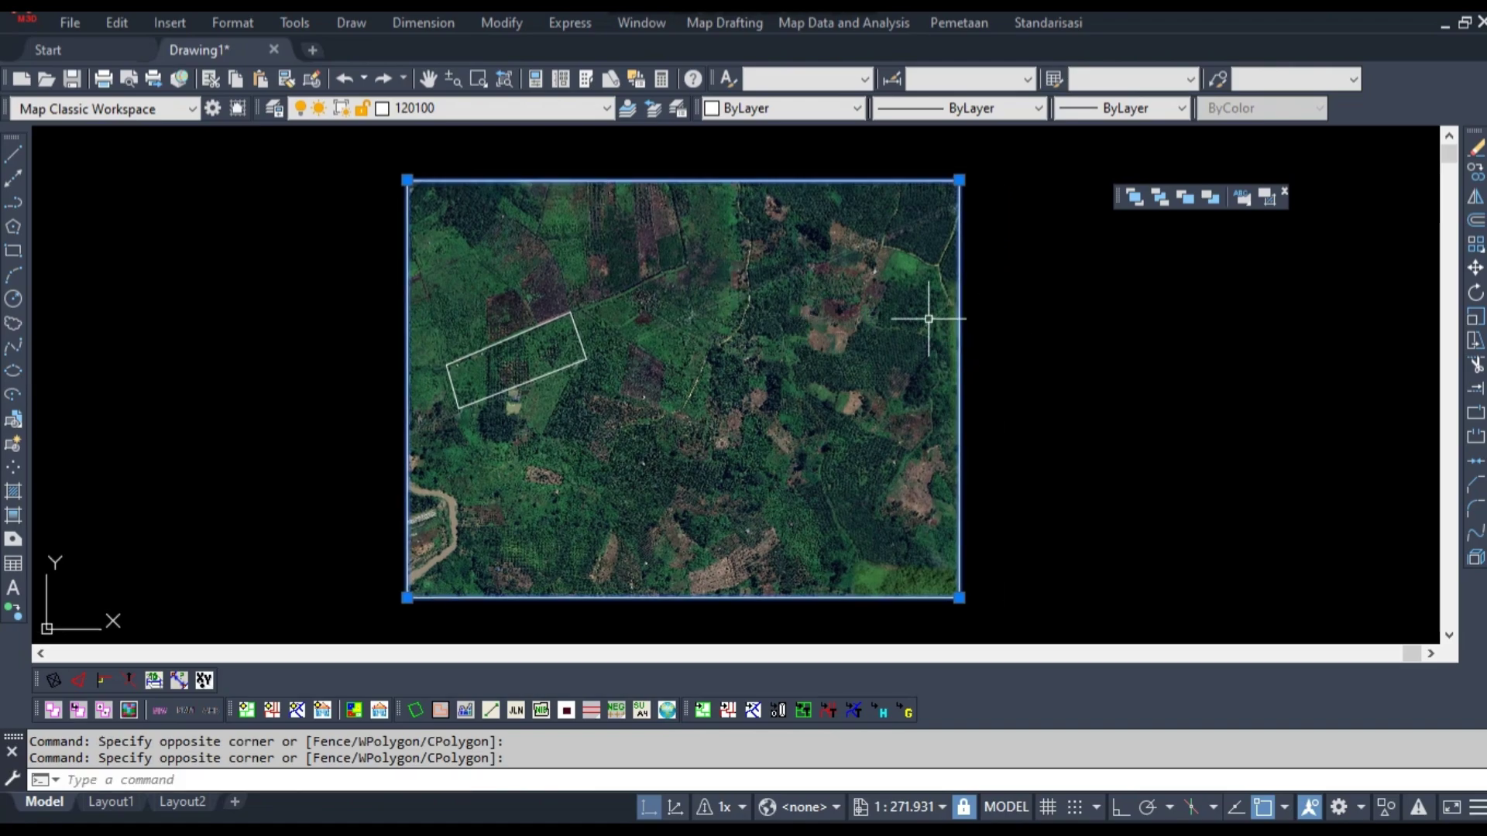
key(Escape)
click(987, 313)
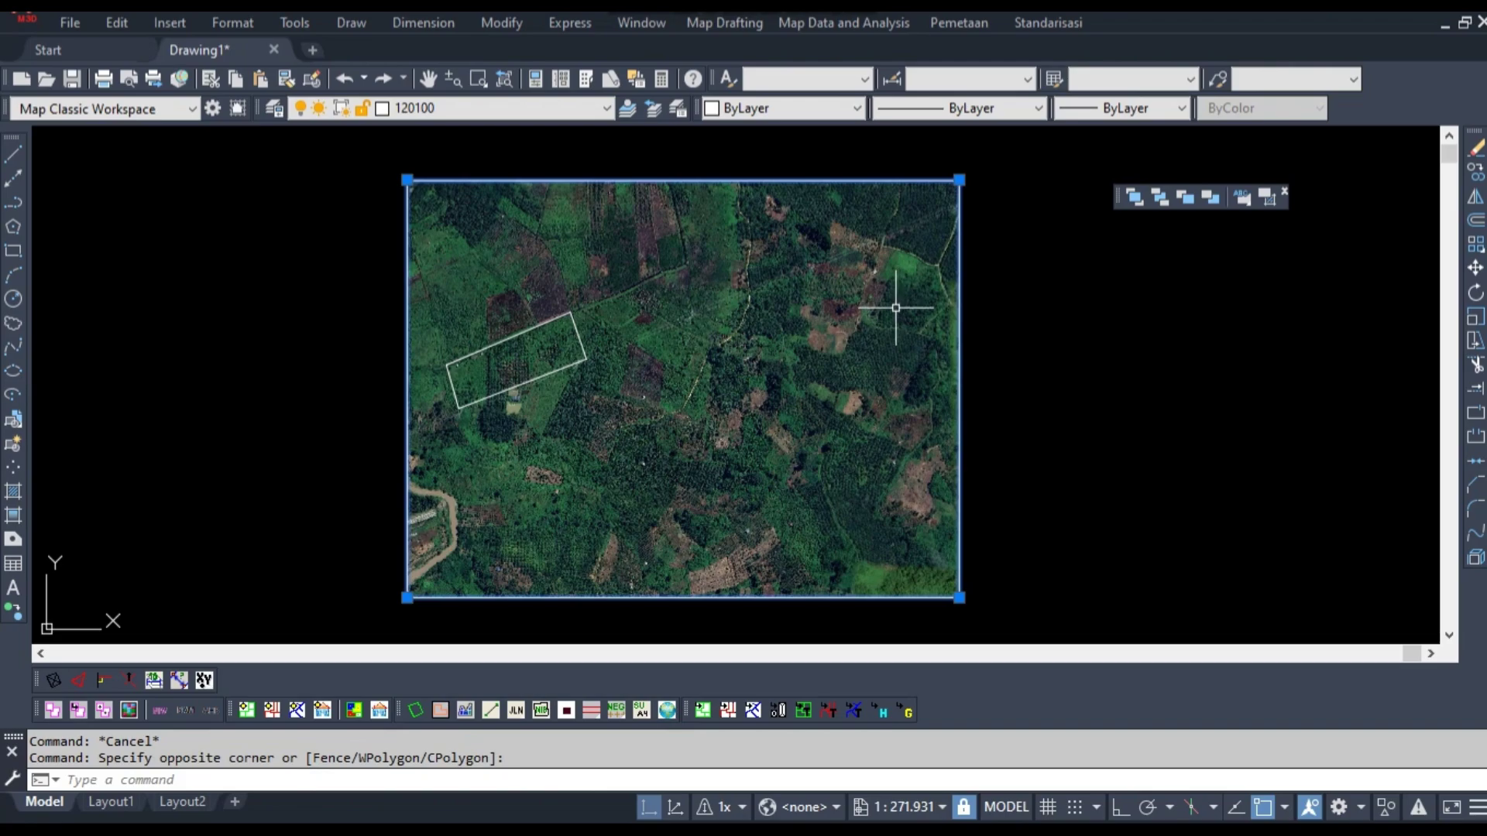
key(Escape)
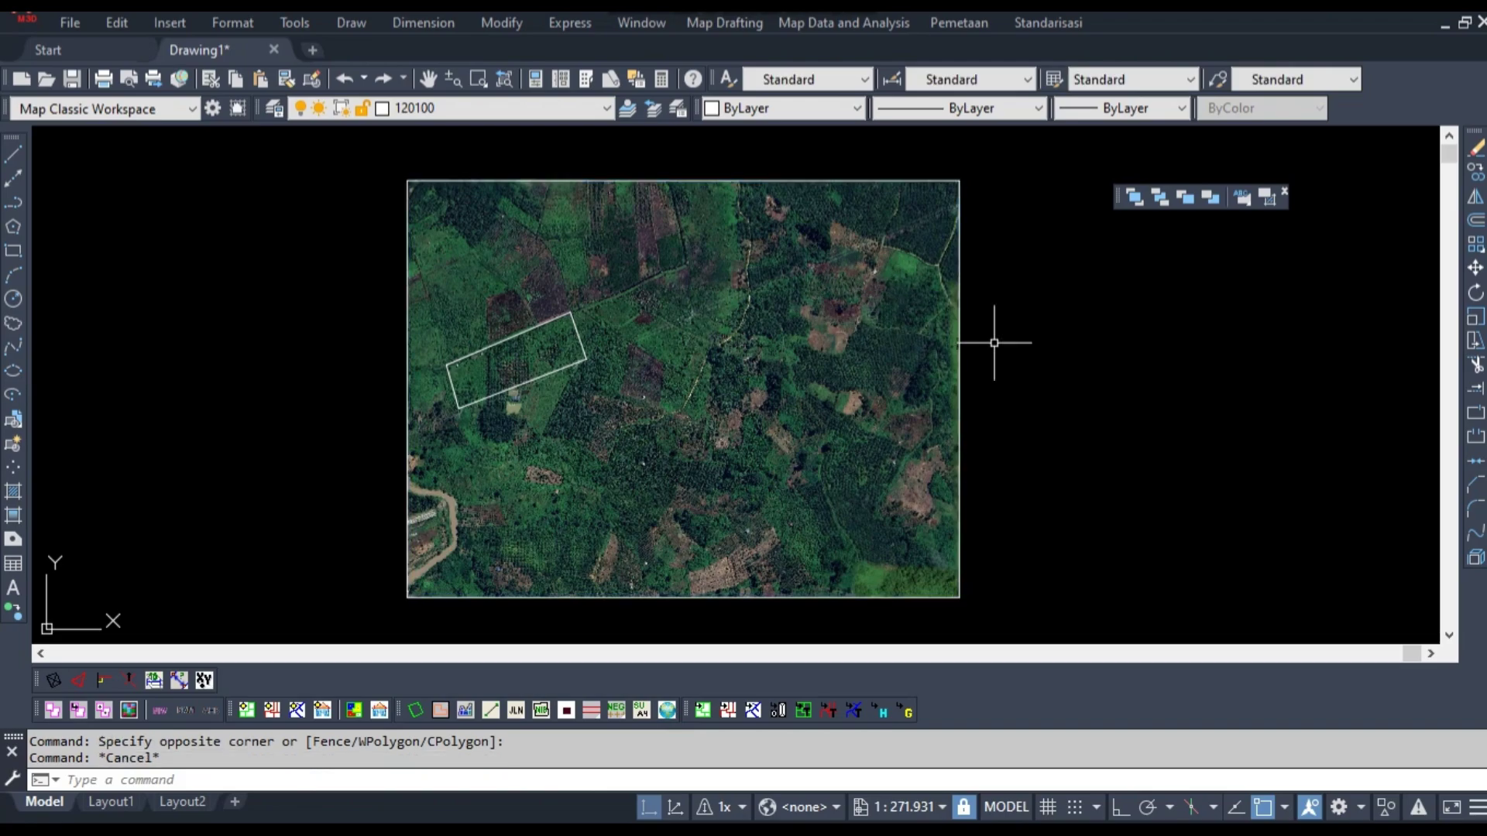
click(1030, 337)
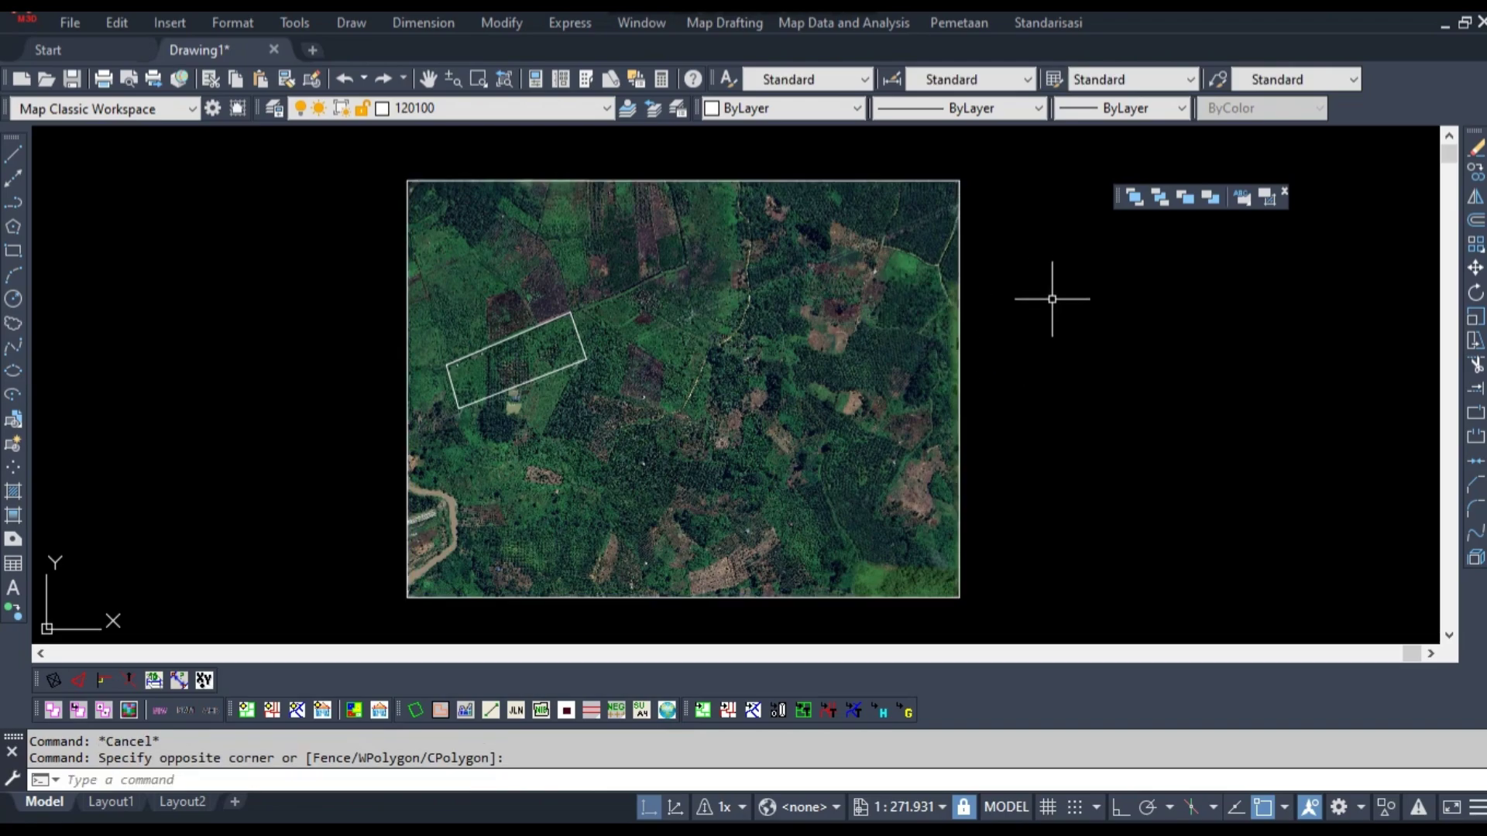
key(Escape)
middle_drag(871, 345, 844, 358)
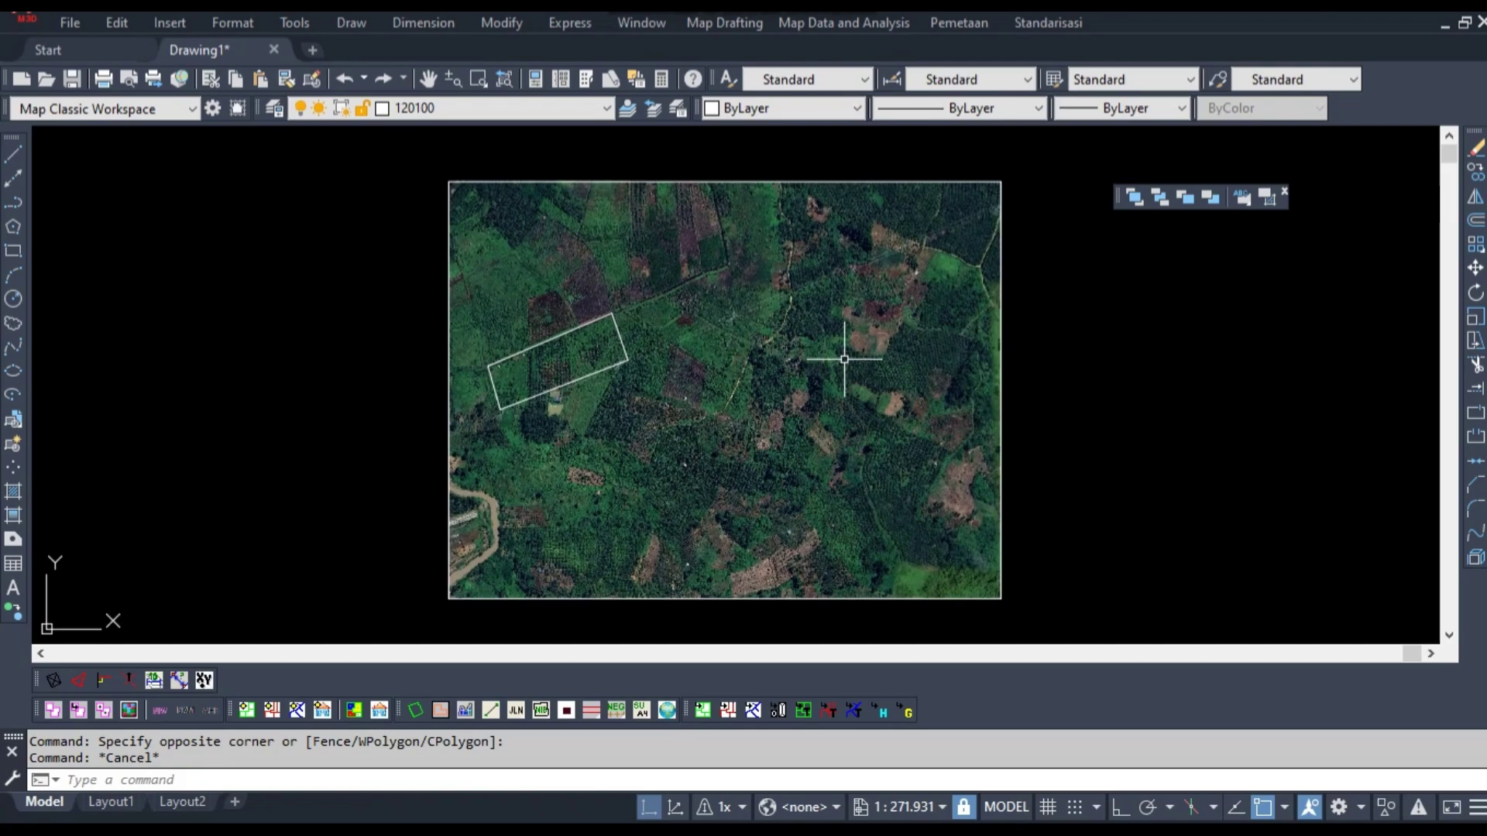
mouse_move(939, 316)
middle_down()
mouse_move(953, 279)
mouse_move(954, 301)
middle_up()
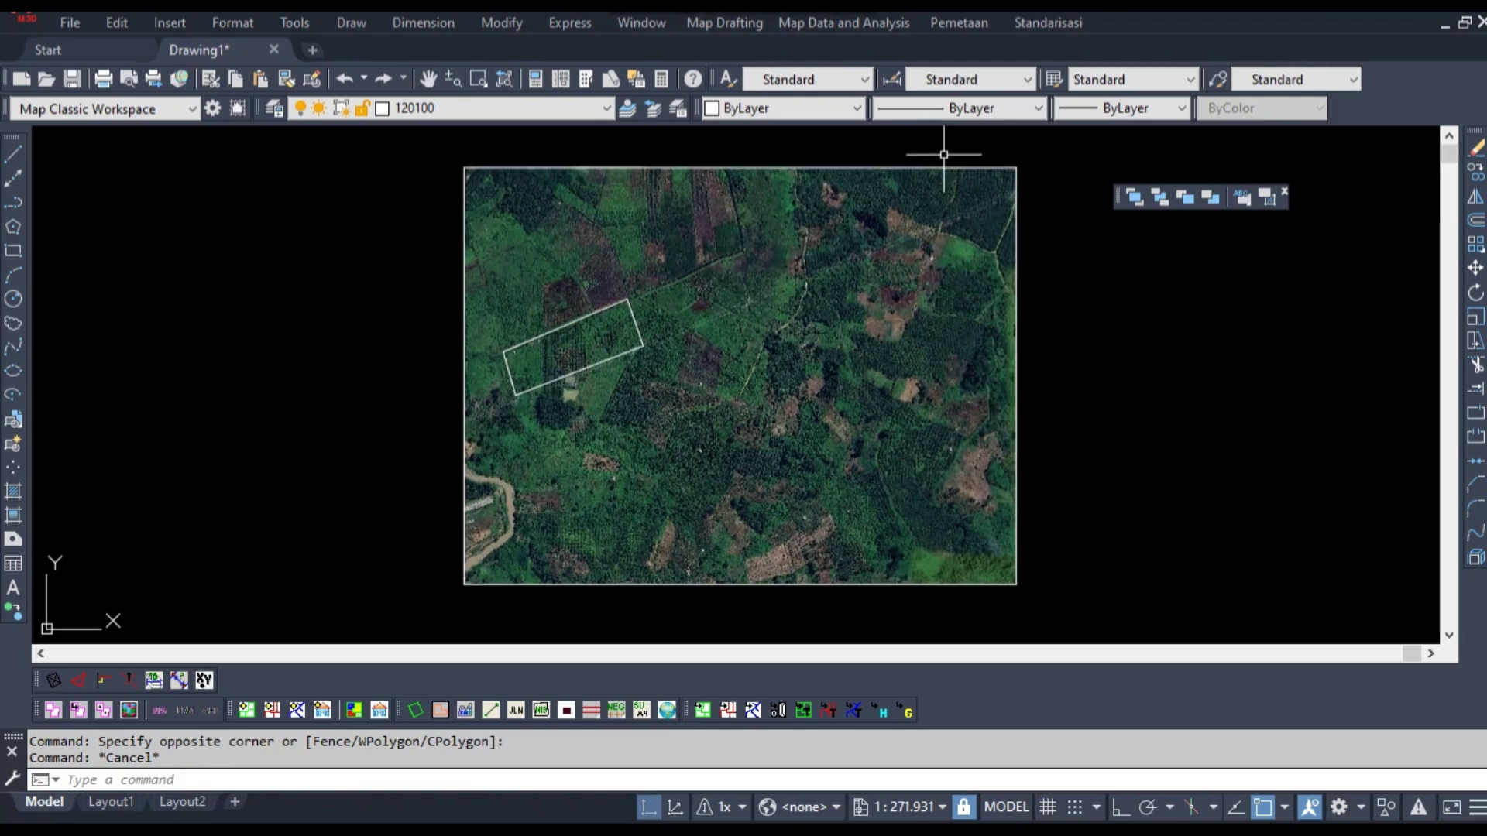
middle_drag(925, 280, 890, 284)
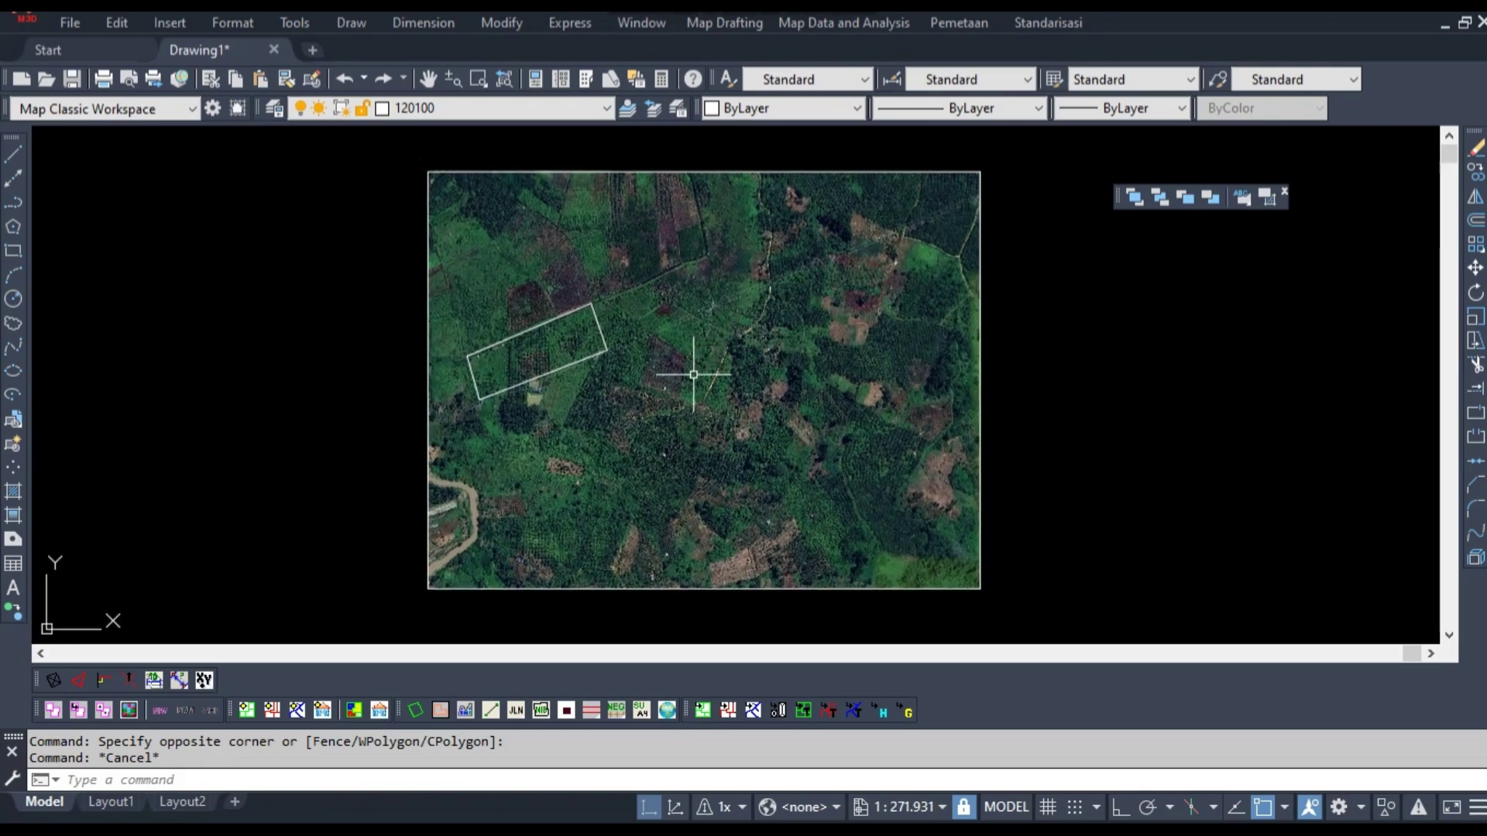